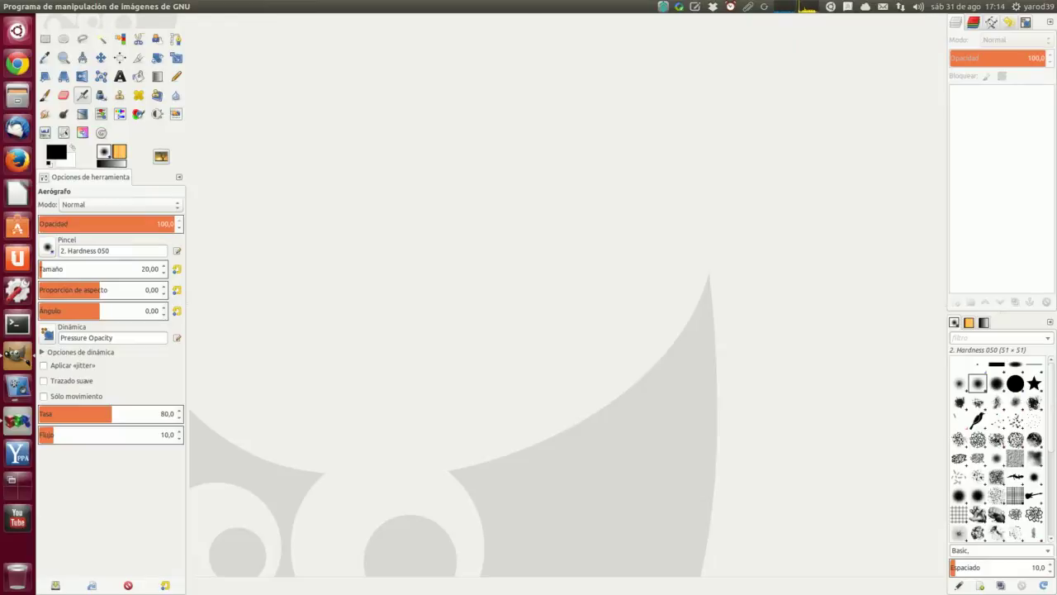
Create a new image from the A4 (300ppi) template in landscape orientation
mouse_move(52, 9)
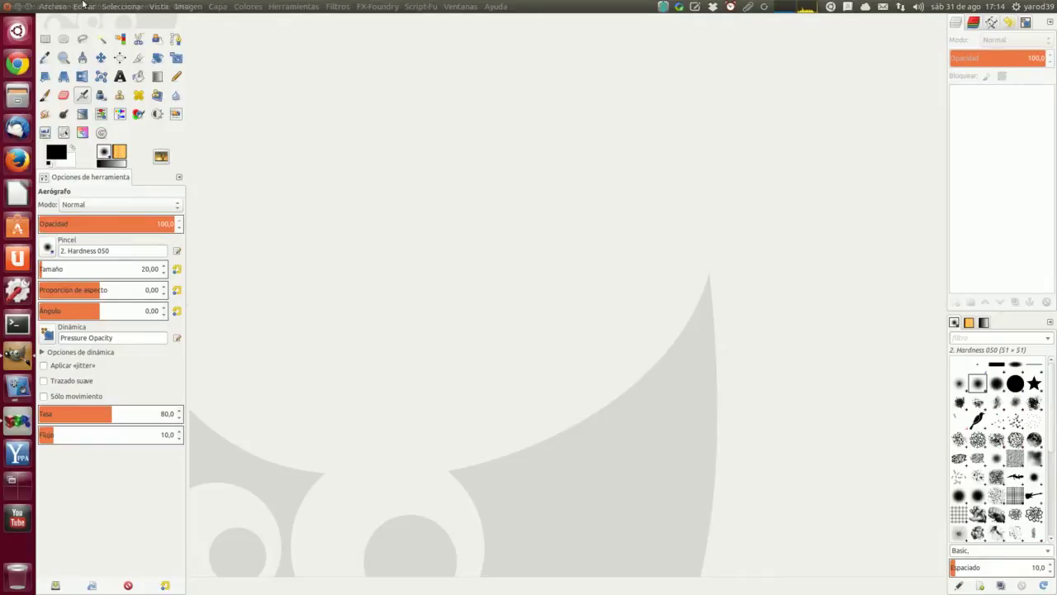
left_click(51, 9)
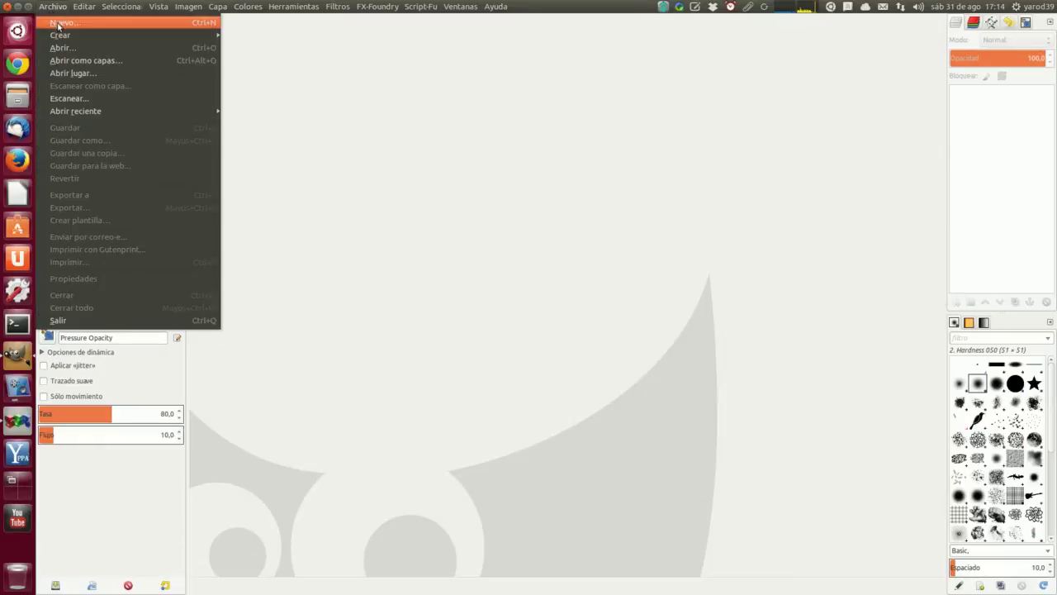
left_click(59, 24)
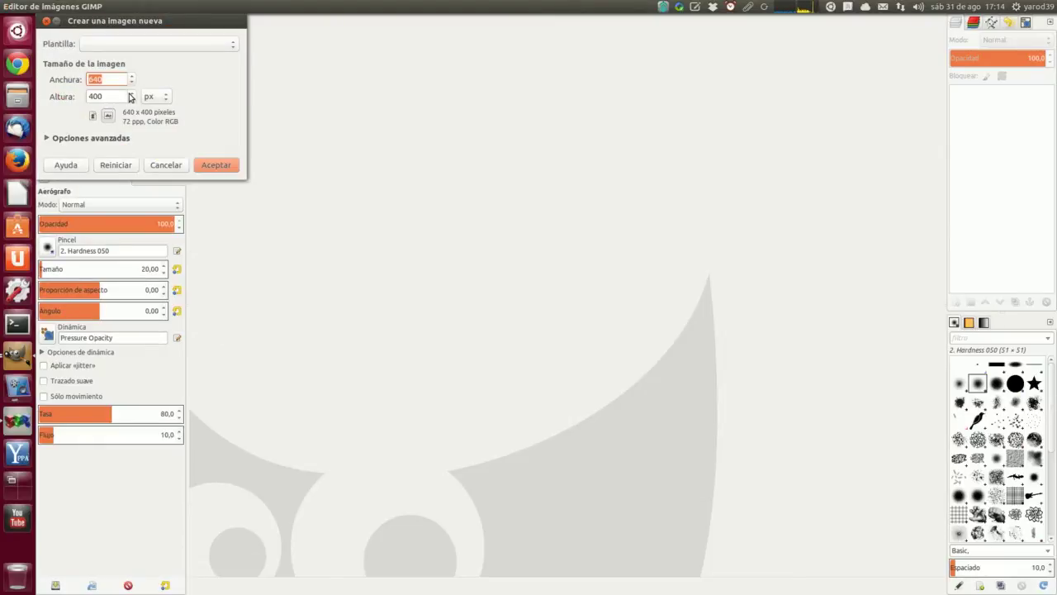
left_click(172, 45)
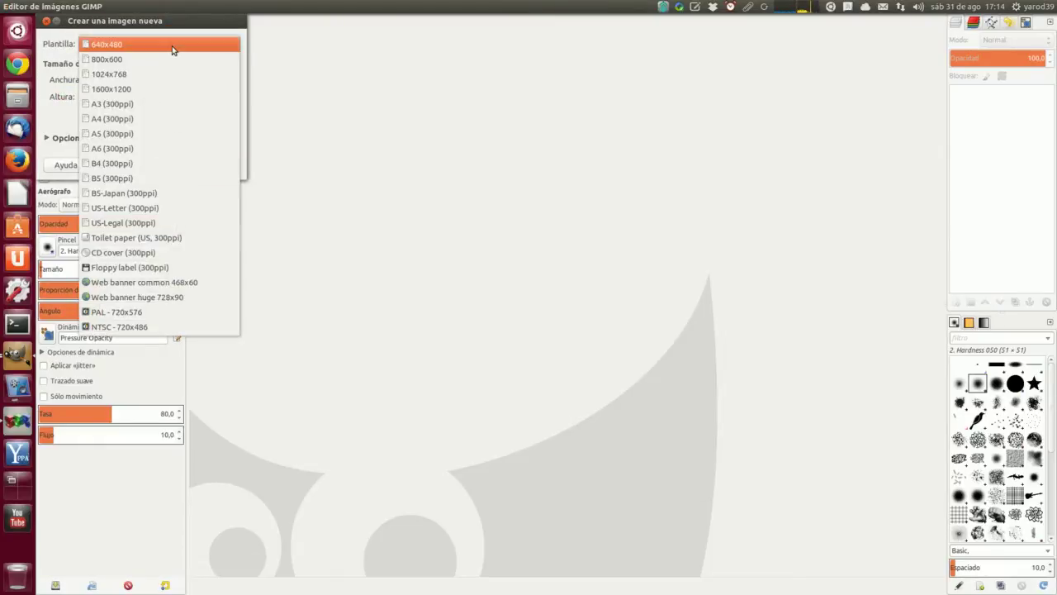
left_click(172, 118)
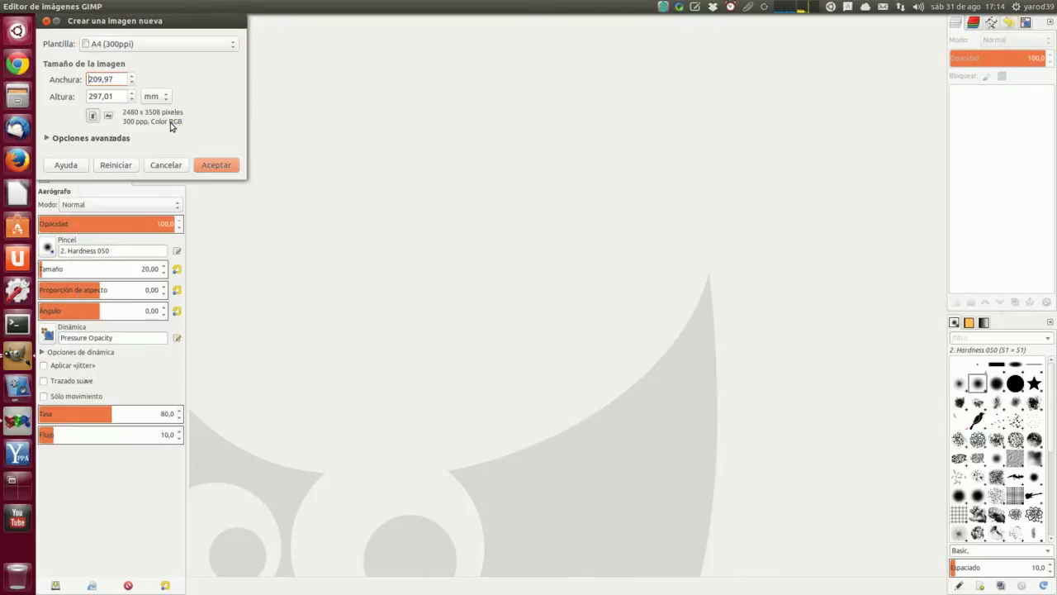
left_click(107, 116)
left_click(229, 169)
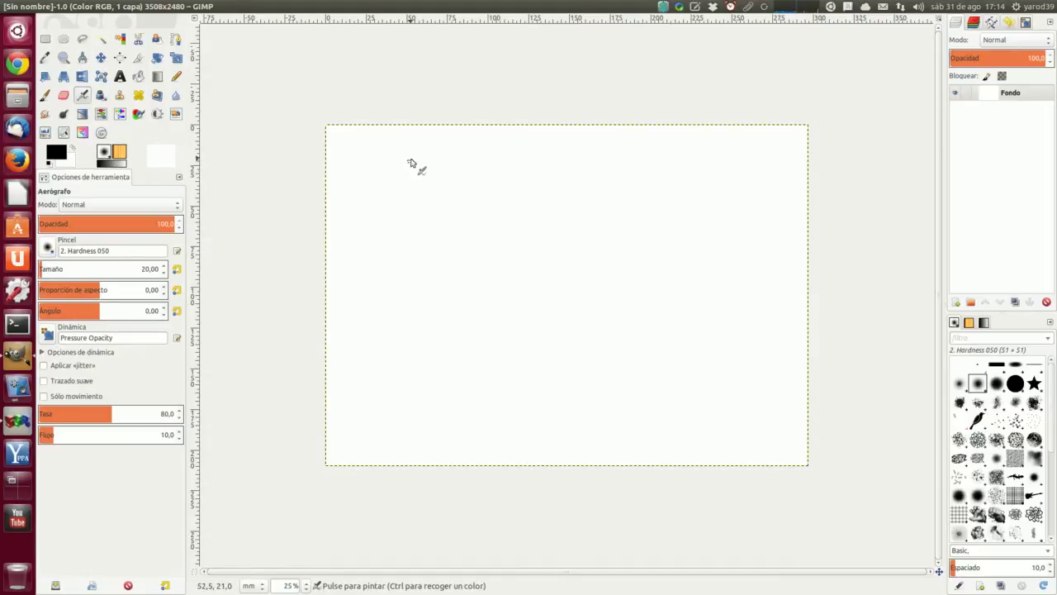
Paint a thin wavy vertical Airbrush stroke, set the brush size to 245.10, and paint a thicker wavy stroke beside it
mouse_move(417, 150)
left_mouse_down()
mouse_move(399, 190)
mouse_move(429, 212)
mouse_move(414, 240)
mouse_move(449, 275)
mouse_move(414, 303)
mouse_move(439, 319)
mouse_move(421, 360)
mouse_move(450, 412)
left_mouse_up()
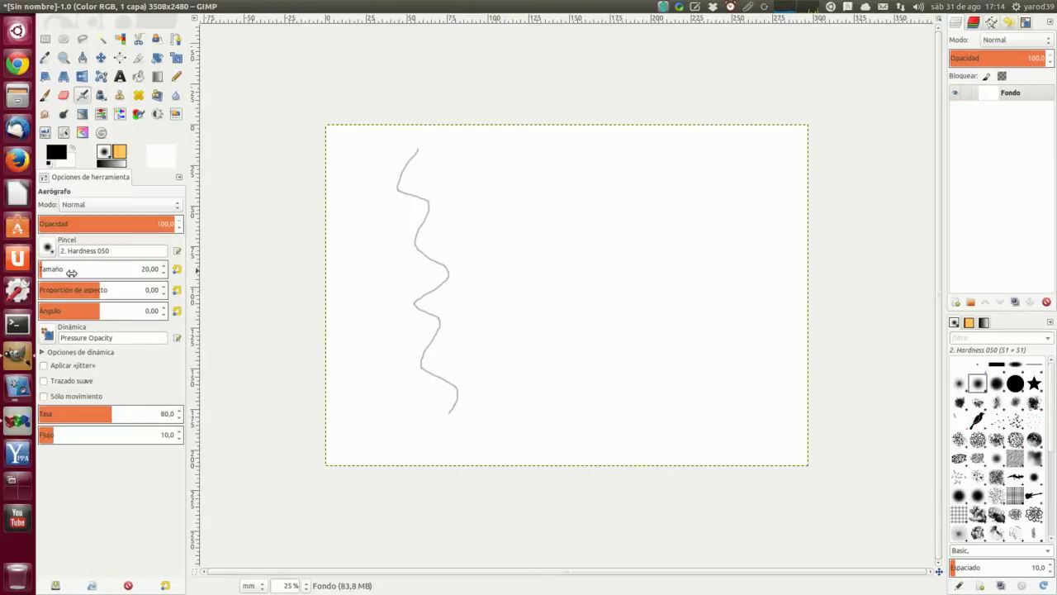
left_click(68, 269)
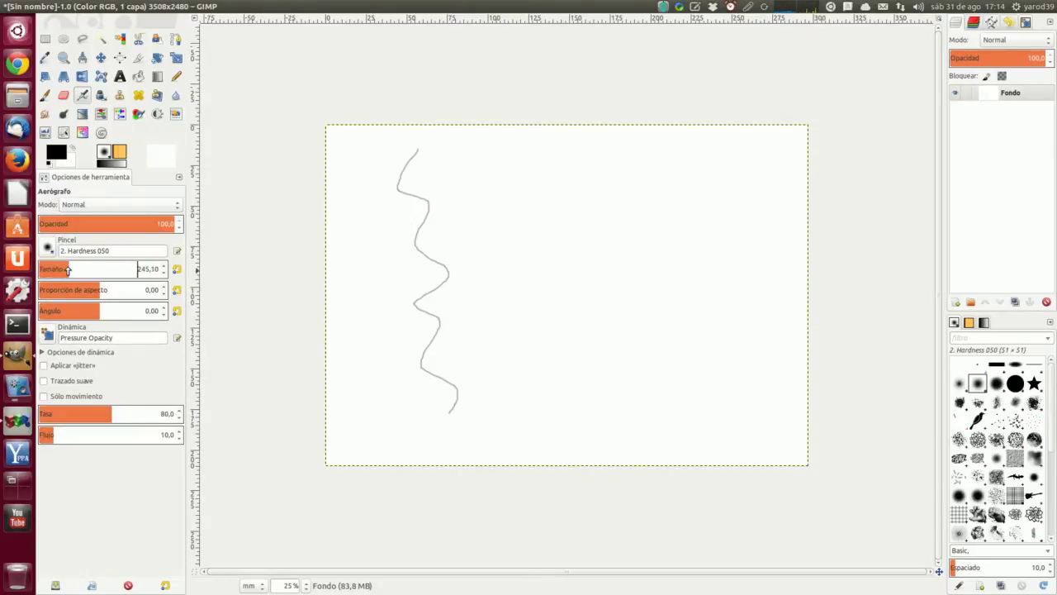
mouse_move(472, 157)
left_mouse_down()
mouse_move(488, 213)
mouse_move(485, 266)
mouse_move(507, 415)
left_mouse_up()
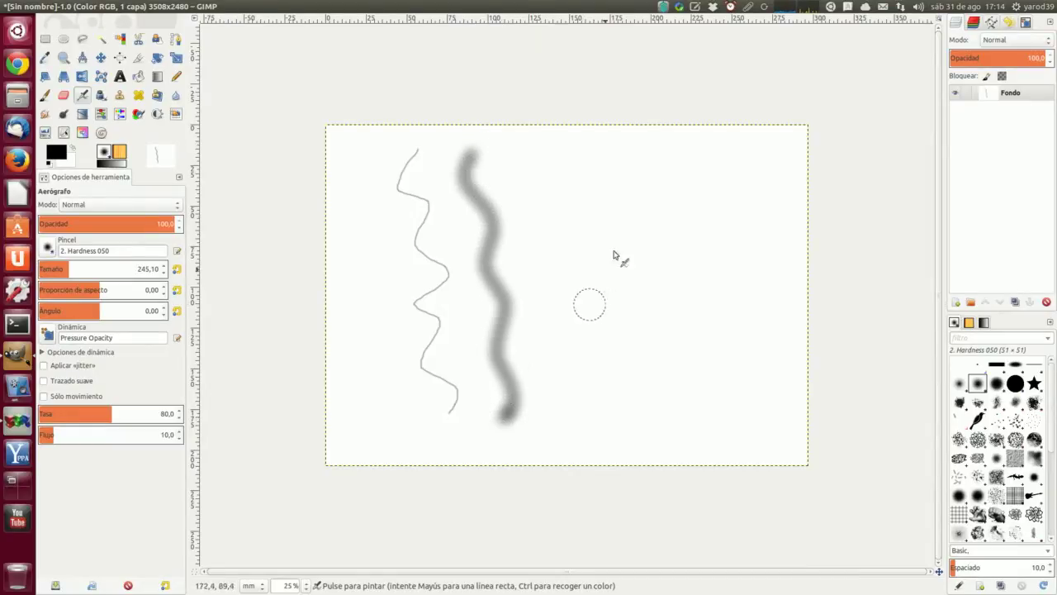
Paint a third wavy vertical Airbrush stroke in Dissolve (Disolver) mode and compare its grain with the smooth stroke up close
left_click(177, 206)
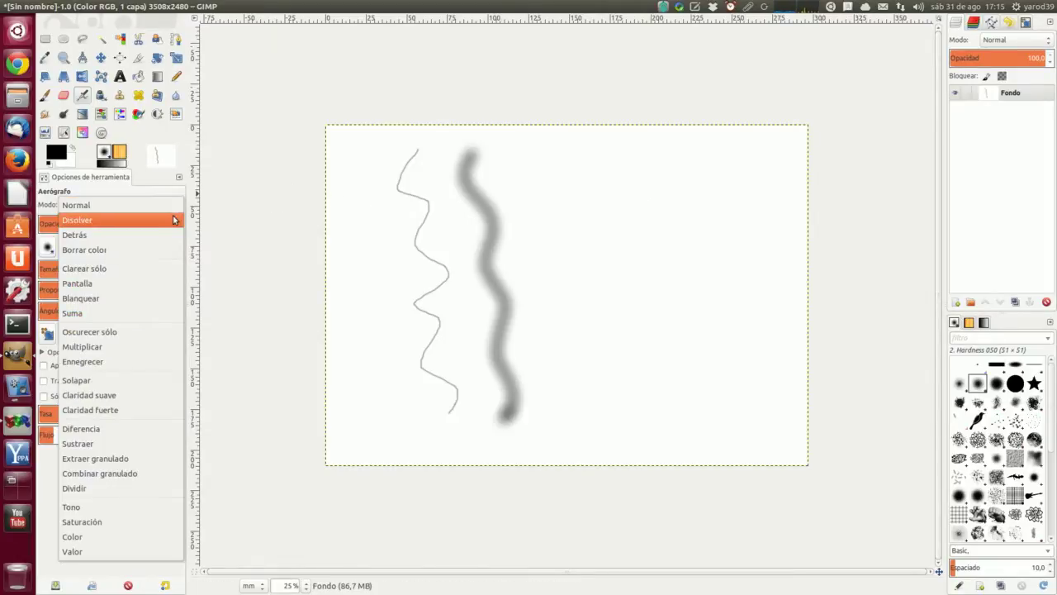
left_click(176, 220)
mouse_move(590, 156)
left_mouse_down()
mouse_move(580, 192)
mouse_move(606, 227)
mouse_move(596, 314)
mouse_move(619, 369)
mouse_move(602, 427)
left_mouse_up()
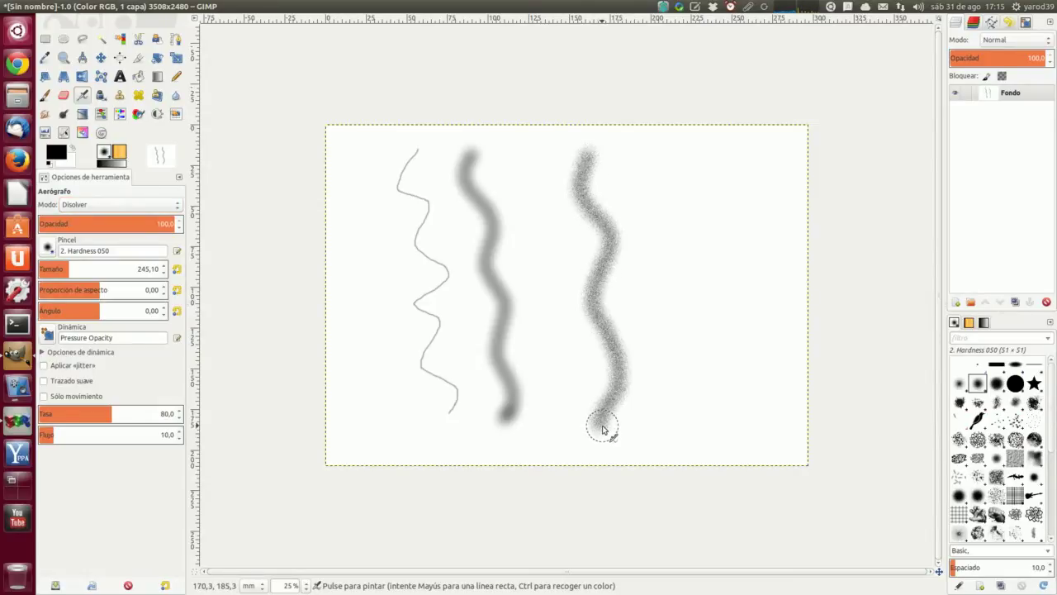
key("Tab")
scroll(626, 413, "up", 4)
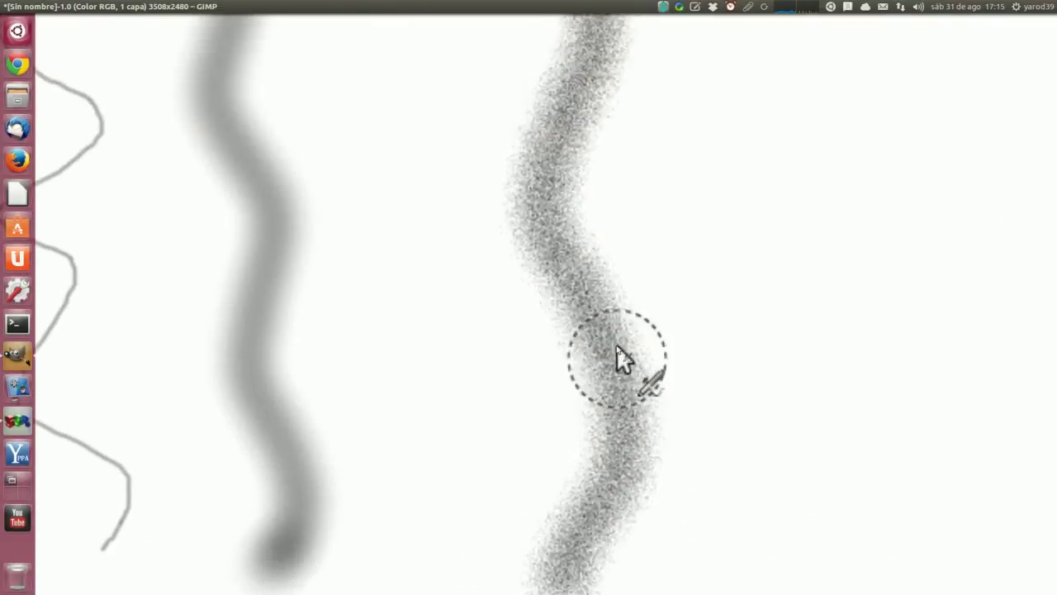
scroll(623, 357, "up", 5)
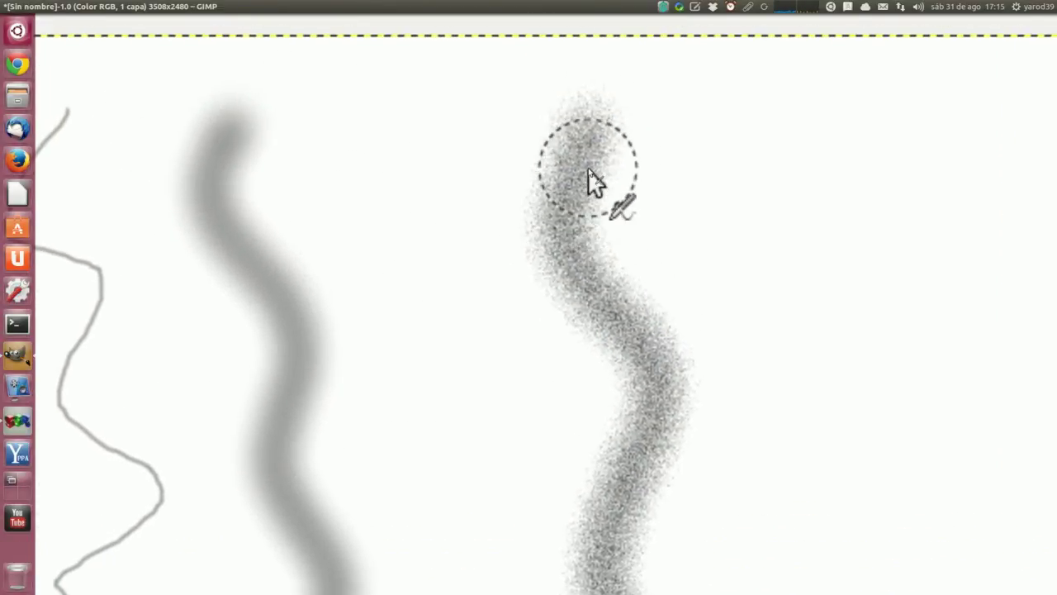
scroll(496, 186, "left", 4)
scroll(495, 186, "down", 5)
key("Tab")
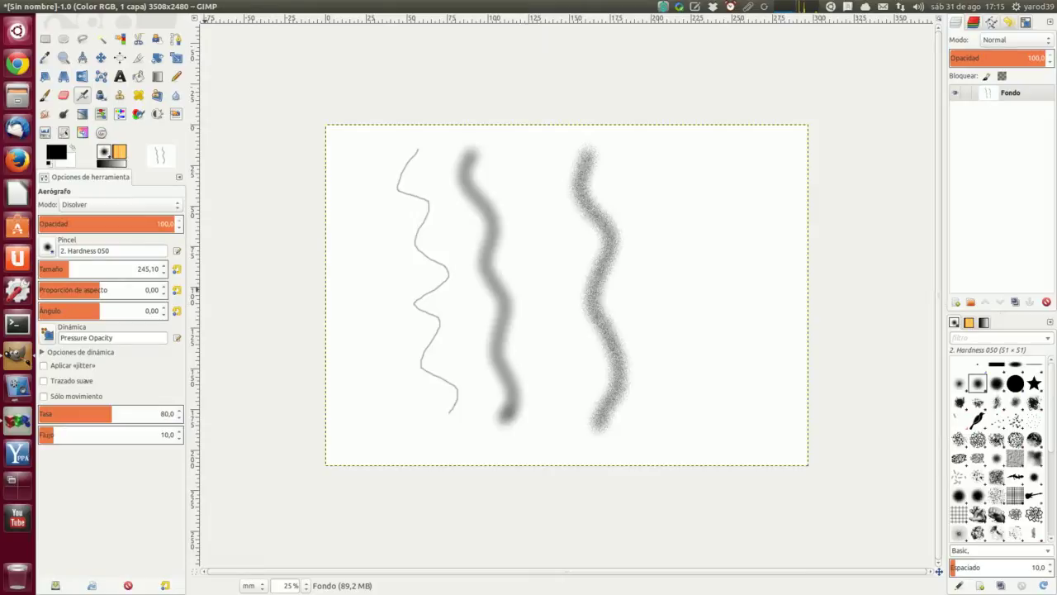
Clear all strokes from the Fondo layer and set the Airbrush paint mode back to Normal
mouse_move(111, 7)
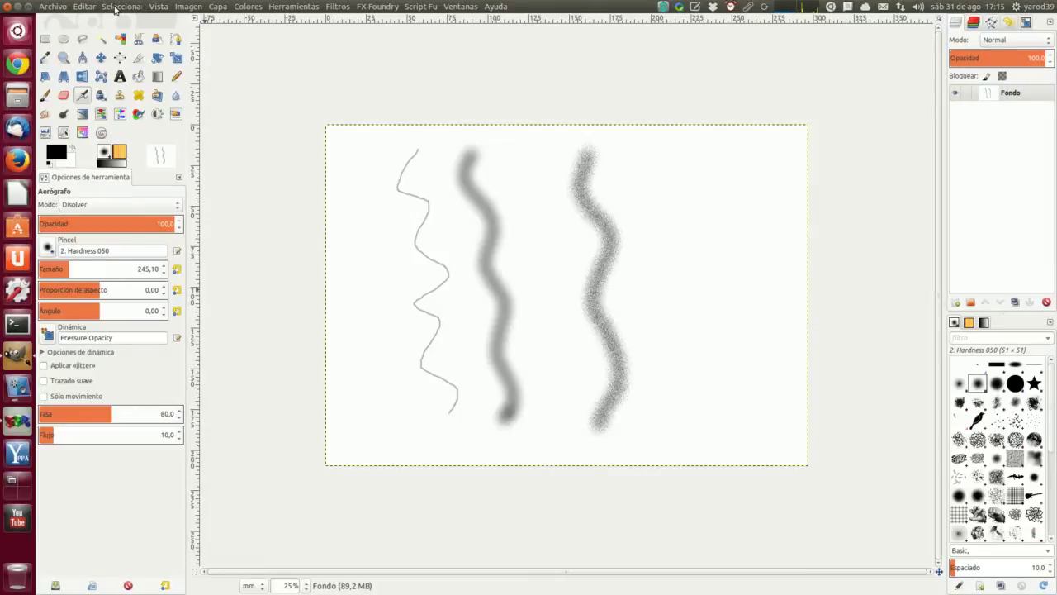
left_click(83, 7)
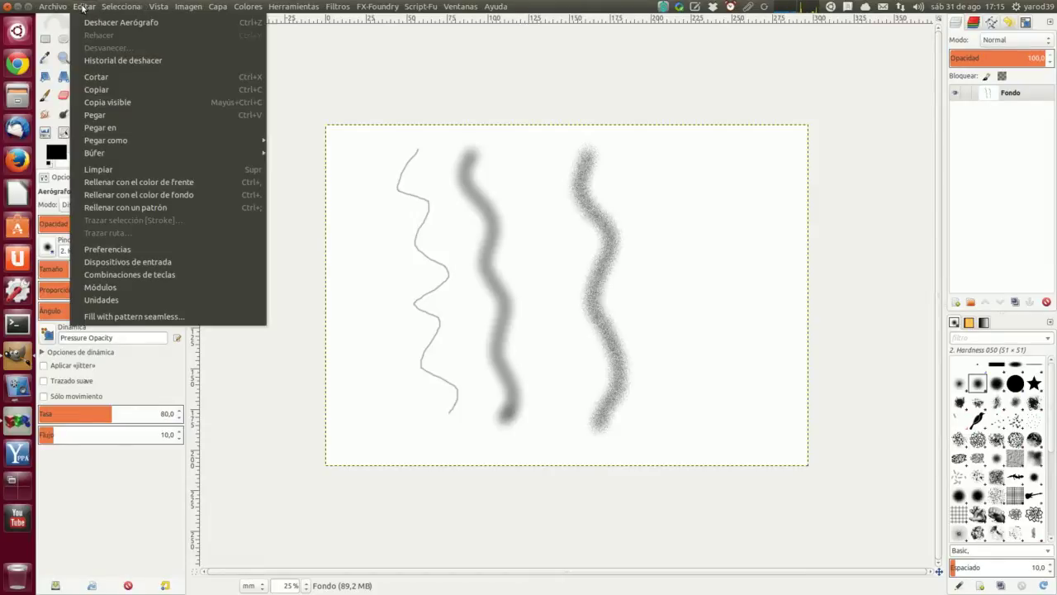
left_click(95, 169)
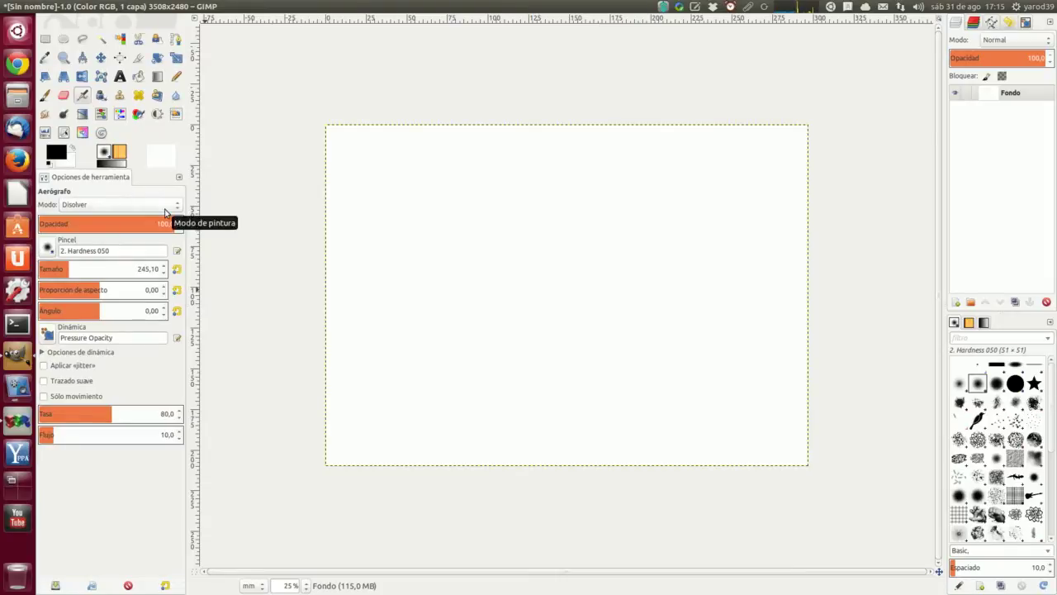
left_click(177, 207)
left_click(165, 190)
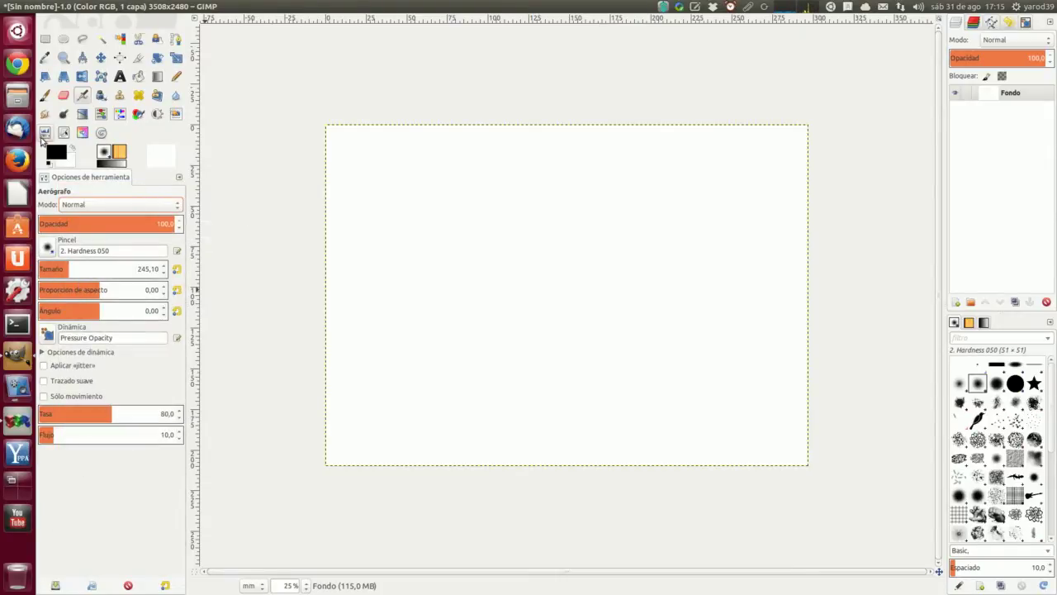
Set the foreground colour to pure red and the background colour to light cyan 61ffff
left_click(57, 151)
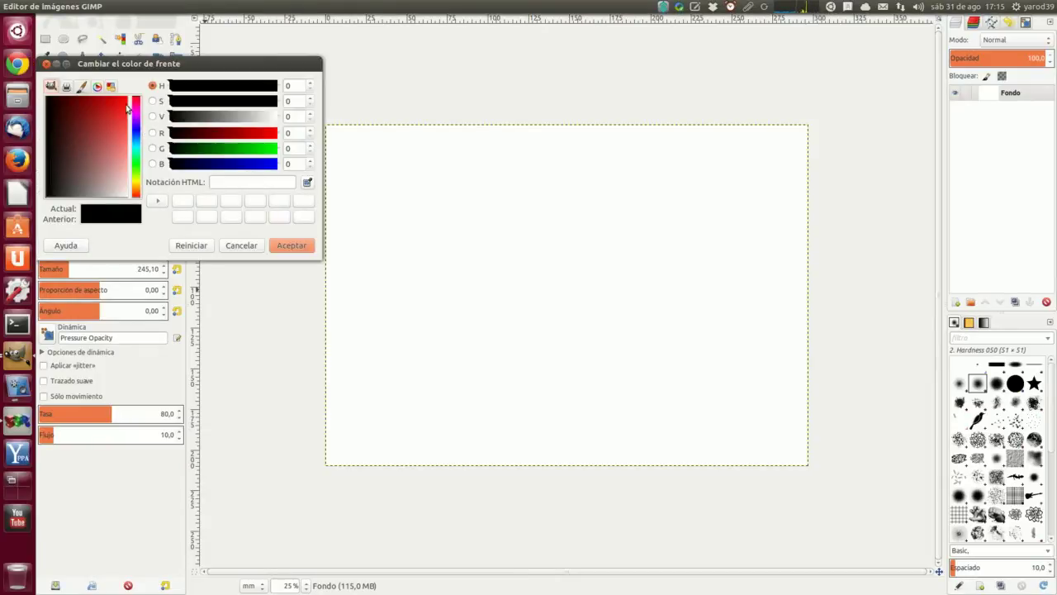
left_click_drag(127, 108, 133, 92)
left_click(285, 246)
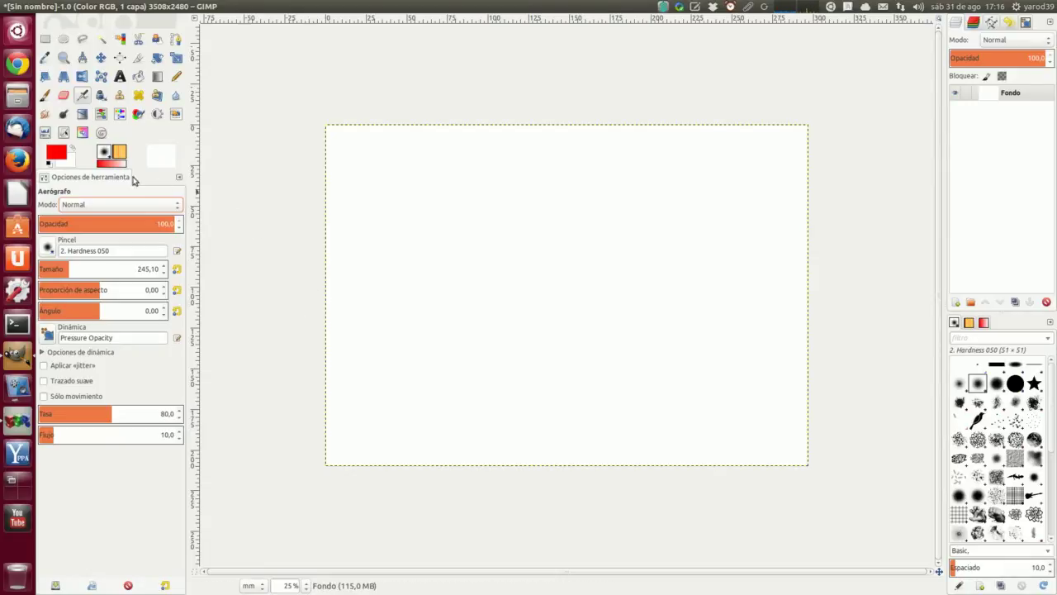
left_click(71, 165)
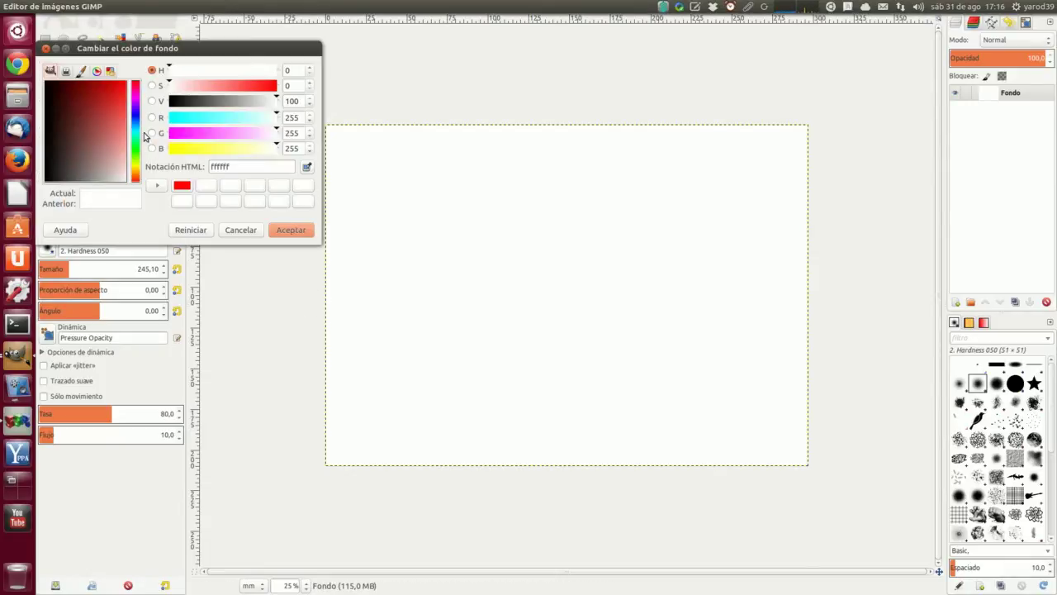
left_click(210, 116)
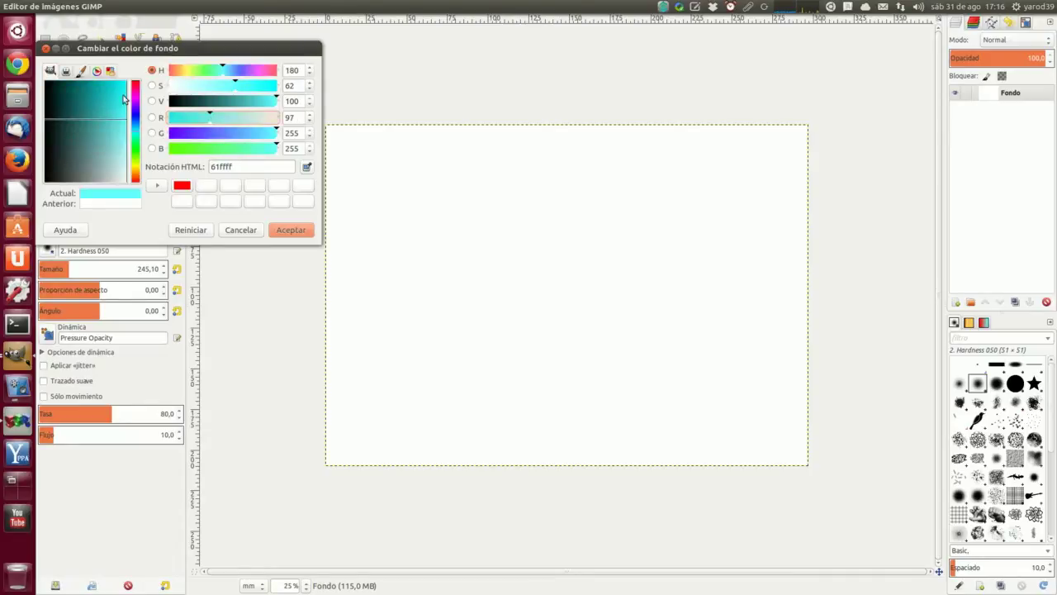
left_click(291, 231)
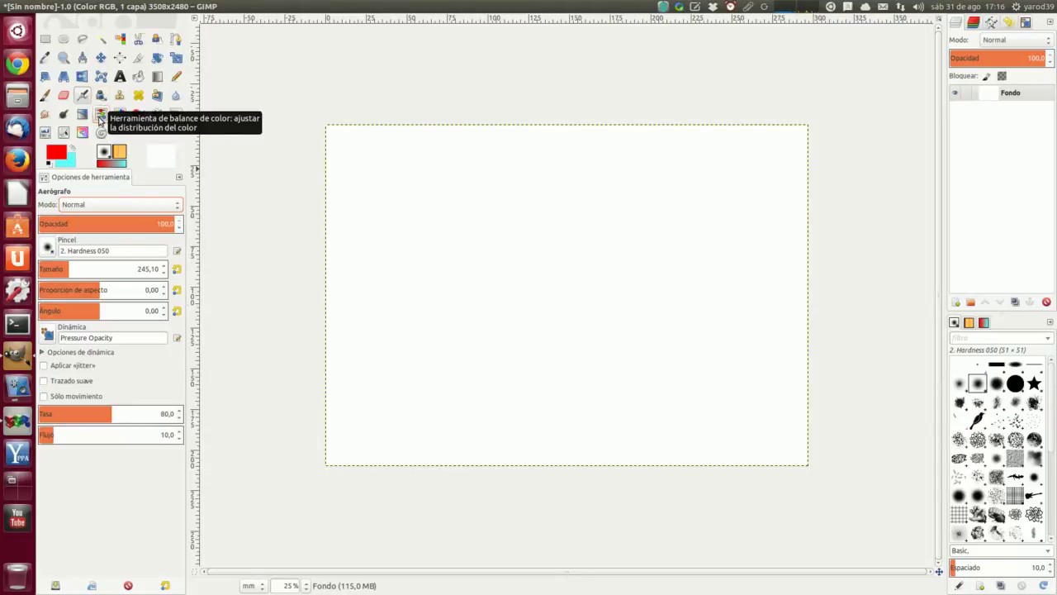
Fill the whole blank canvas with the red foreground colour using Bucket Fill
left_click(138, 76)
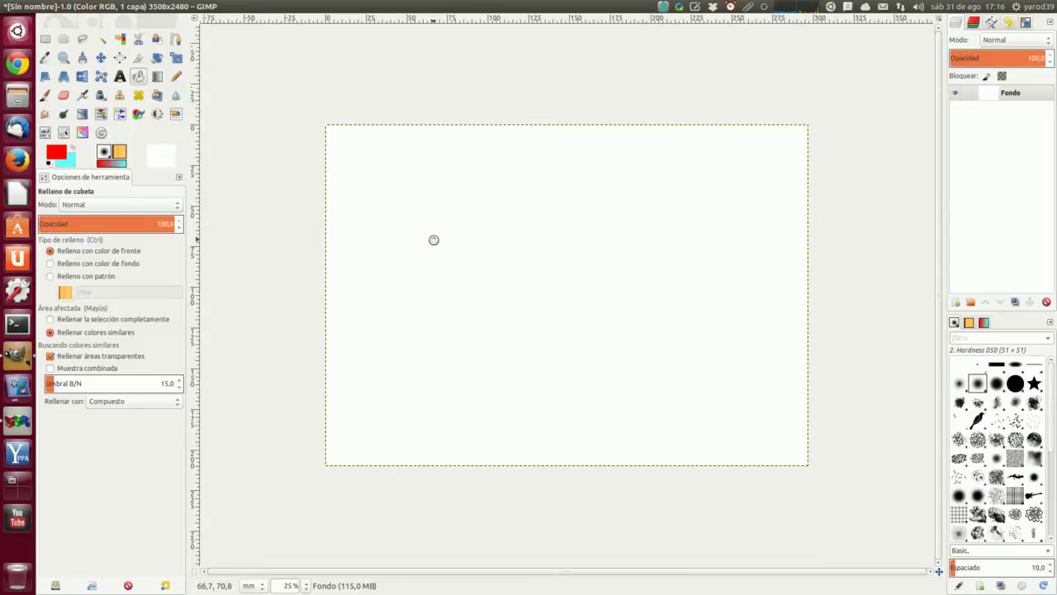
left_click(434, 240)
right_click(434, 242)
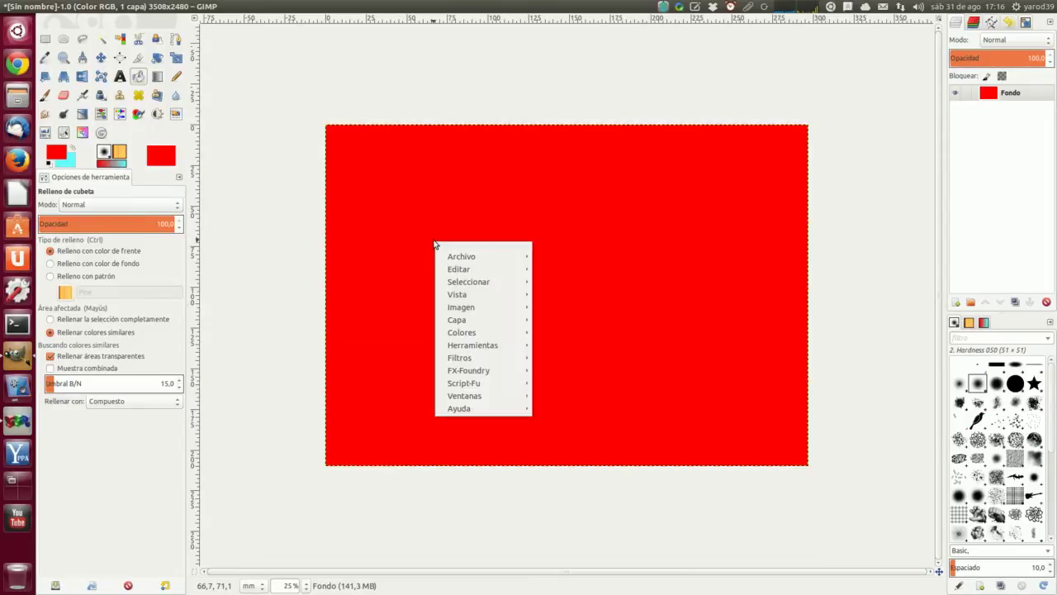
mouse_move(441, 332)
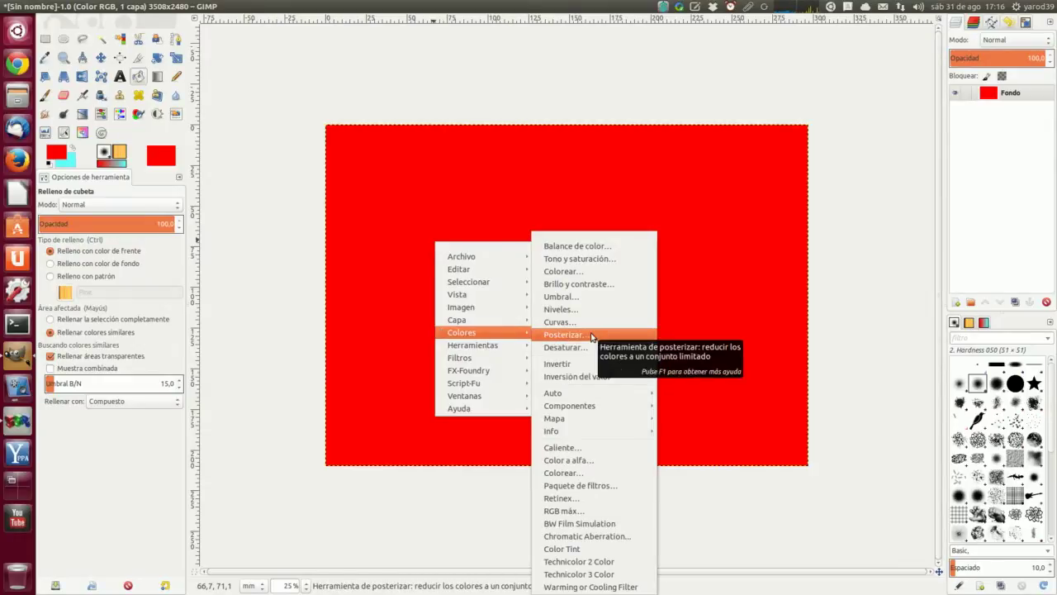
left_click(610, 271)
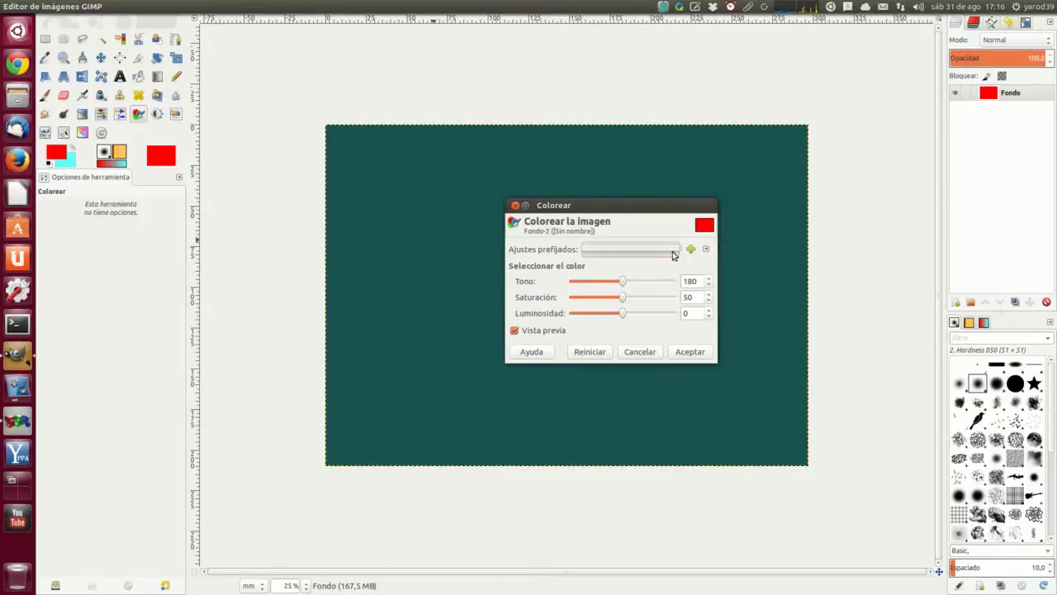
left_click(640, 352)
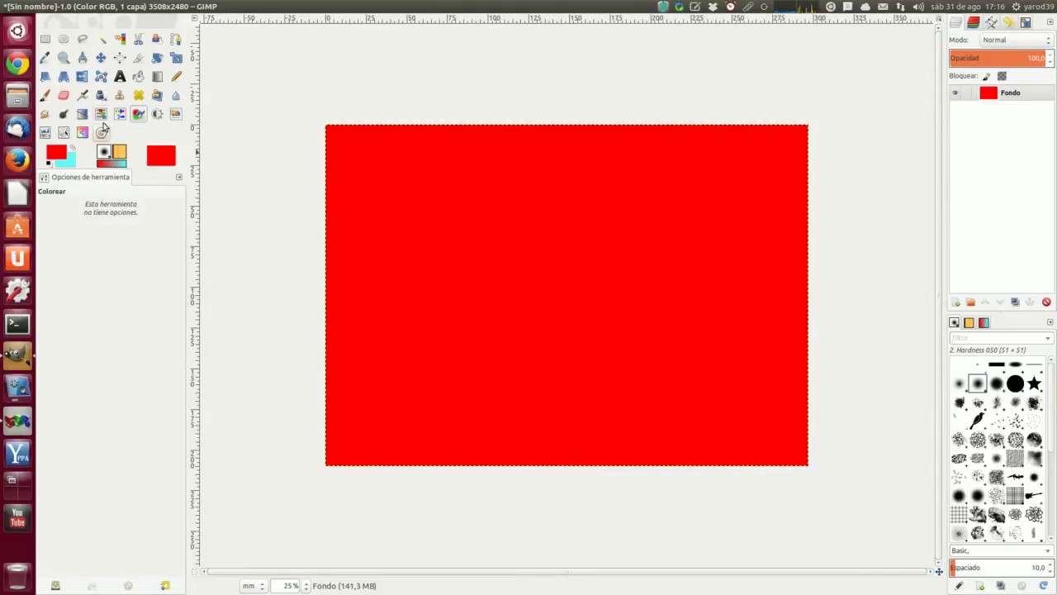
Swap the foreground and background colours so light cyan is in front, leaving the image uncolorized
left_click(72, 148)
left_click(464, 234)
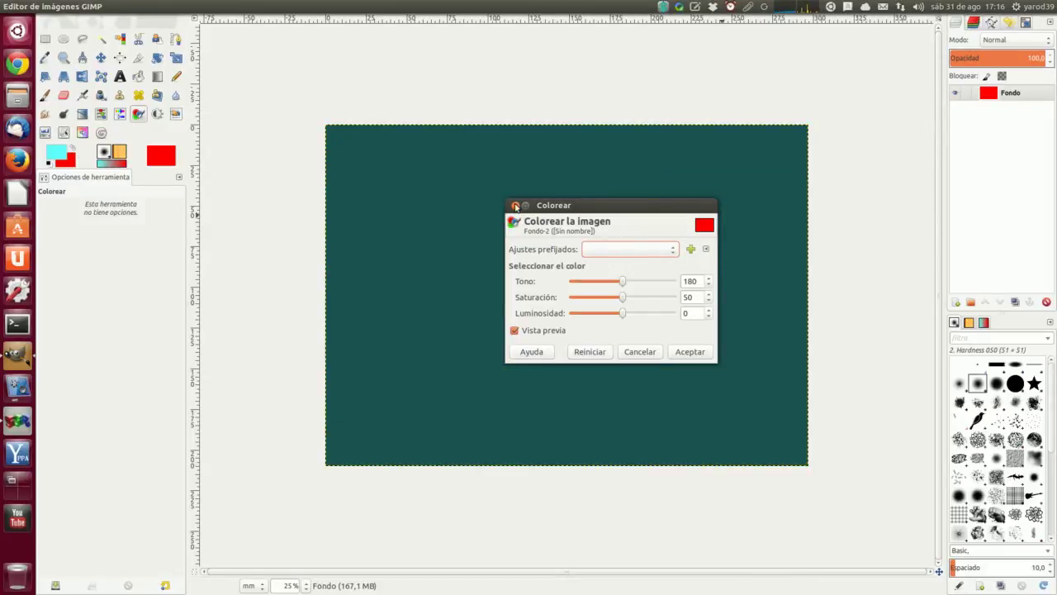
left_click(515, 205)
Clear the contents of the Fondo layer
mouse_move(173, 10)
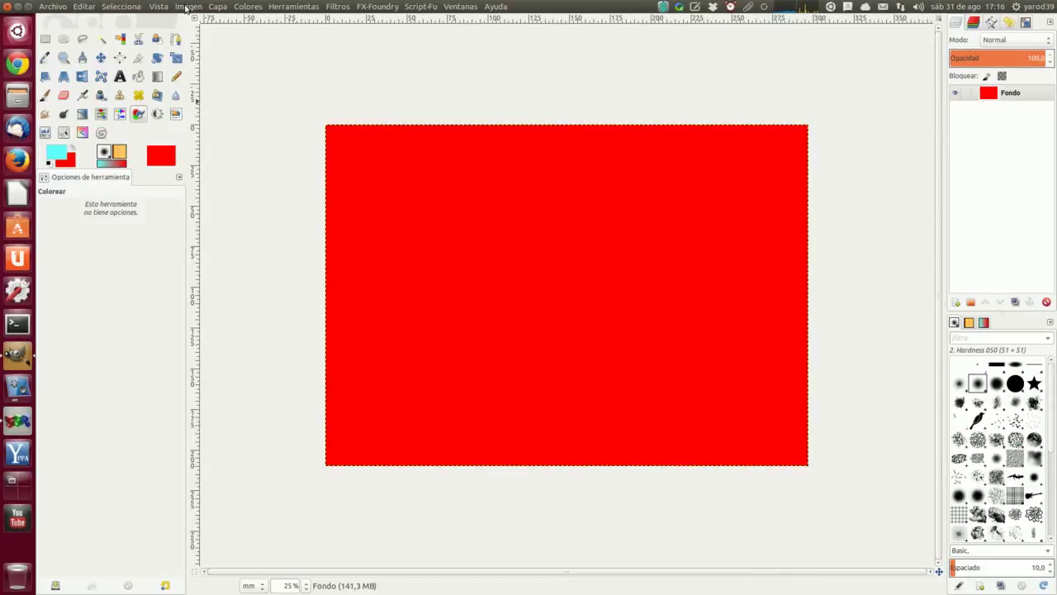
left_click(86, 8)
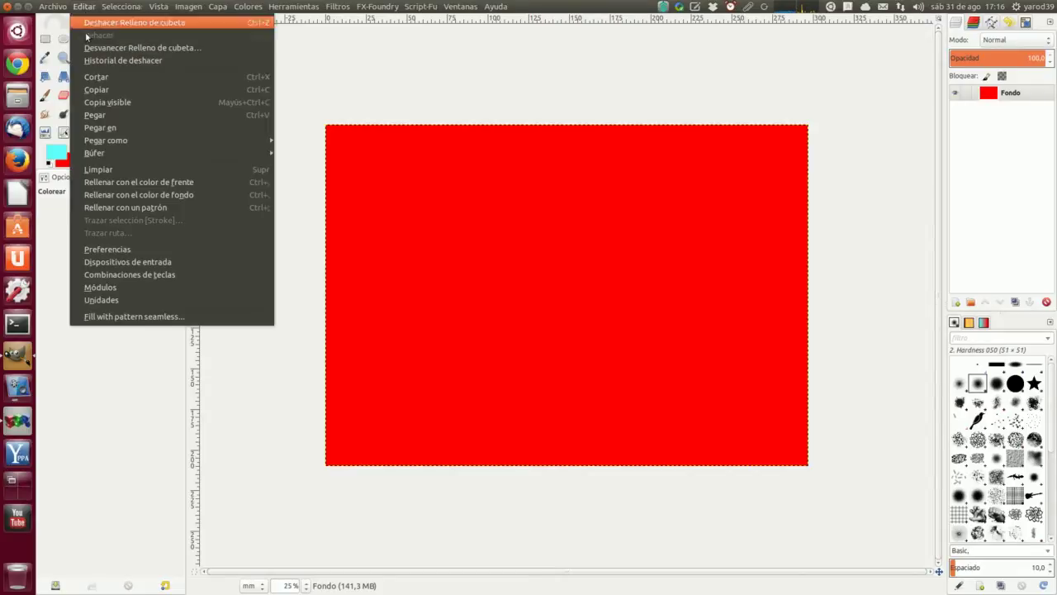
left_click(109, 175)
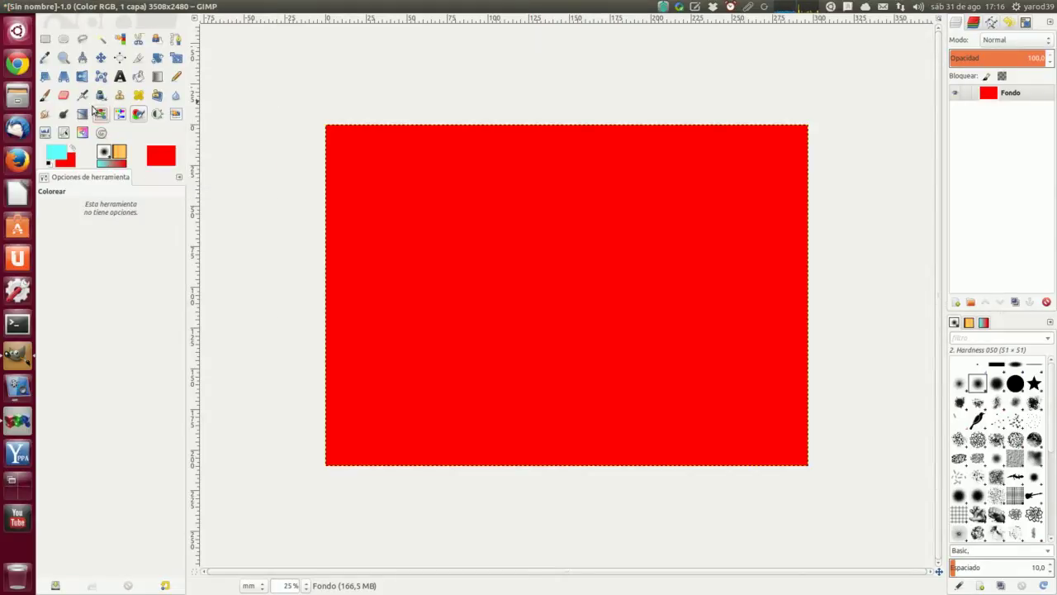
Fill the canvas with the light cyan foreground colour using Bucket Fill, and swap red back to the foreground
left_click(138, 76)
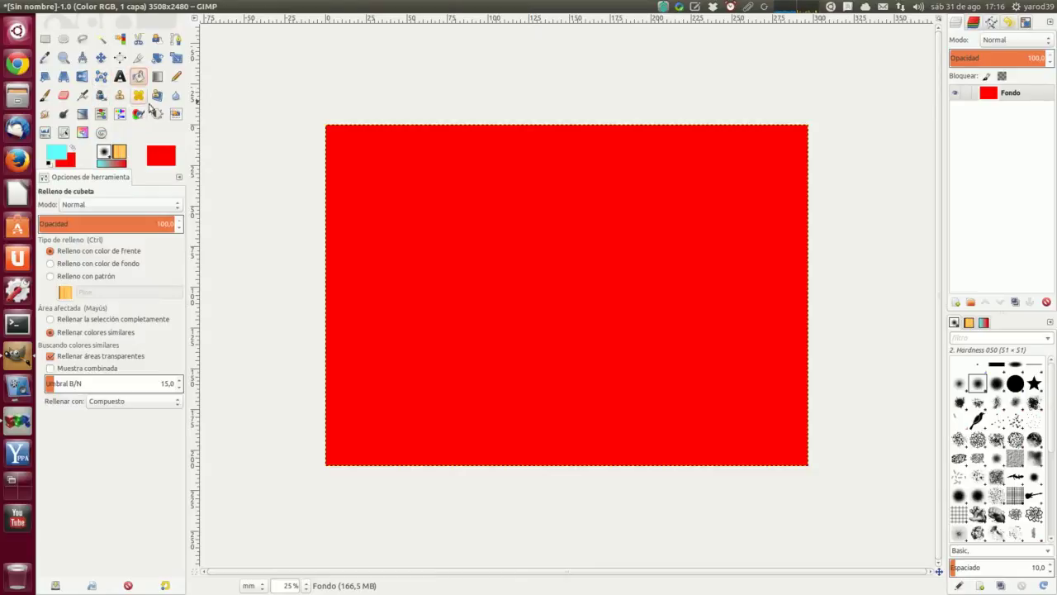
left_click(425, 231)
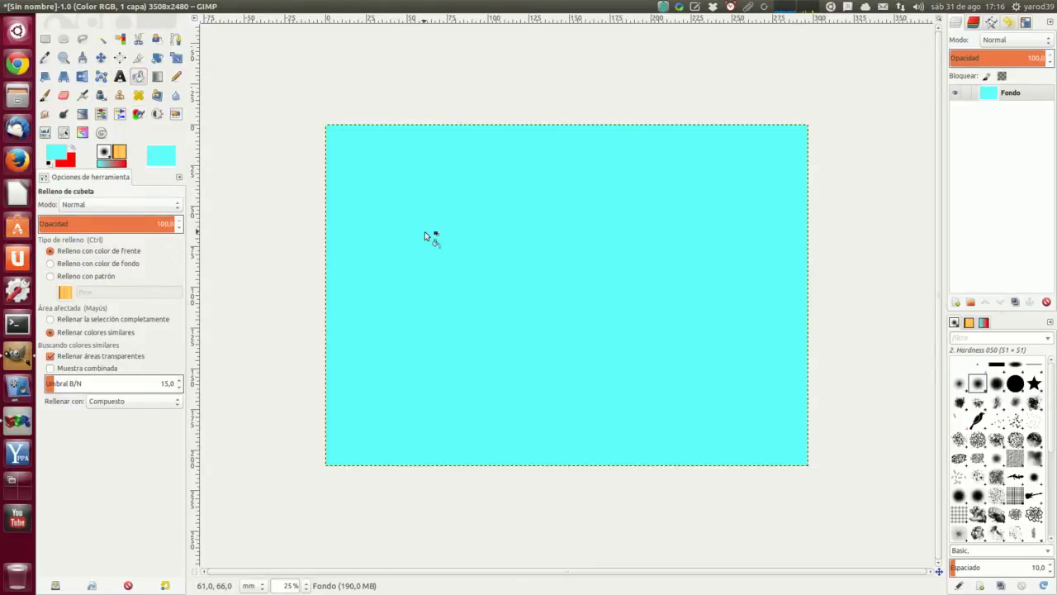
left_click(73, 148)
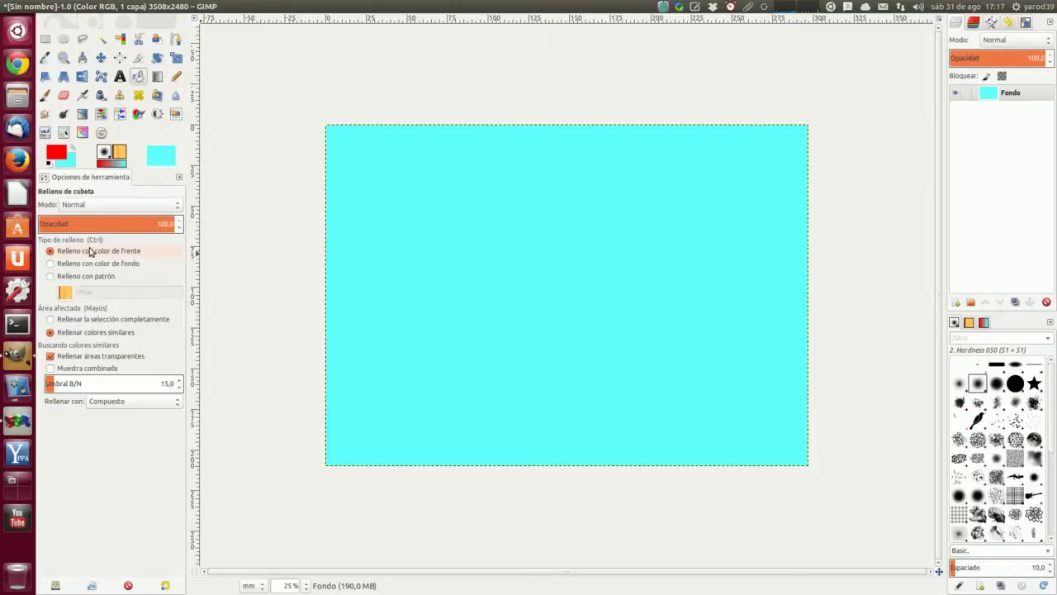
Paint a long vertical red stroke on the left part of the cyan canvas with the Pencil at 100 opacity
left_click(176, 76)
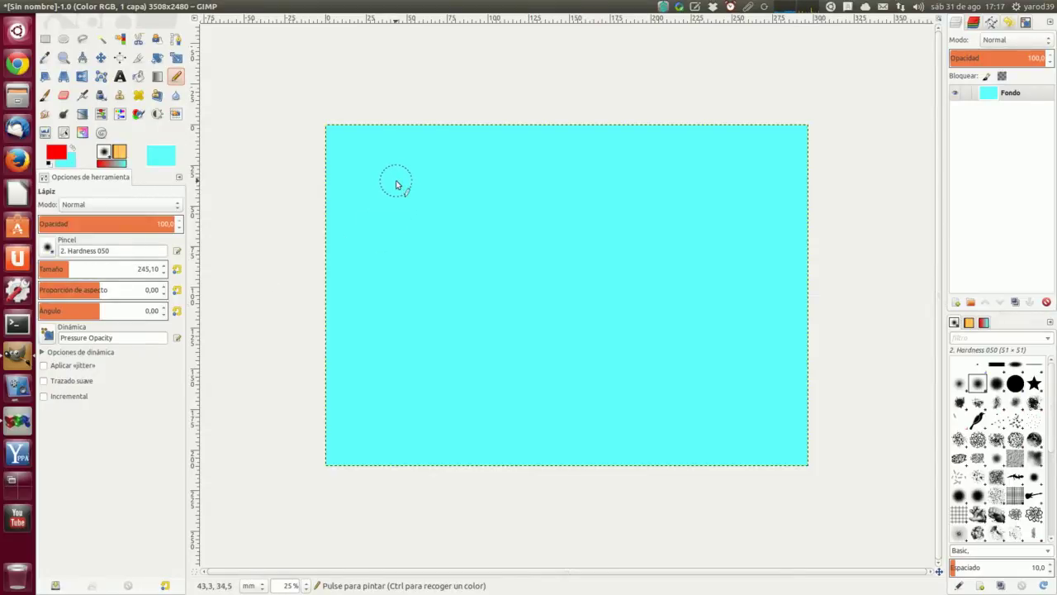
left_click_drag(399, 174, 408, 422)
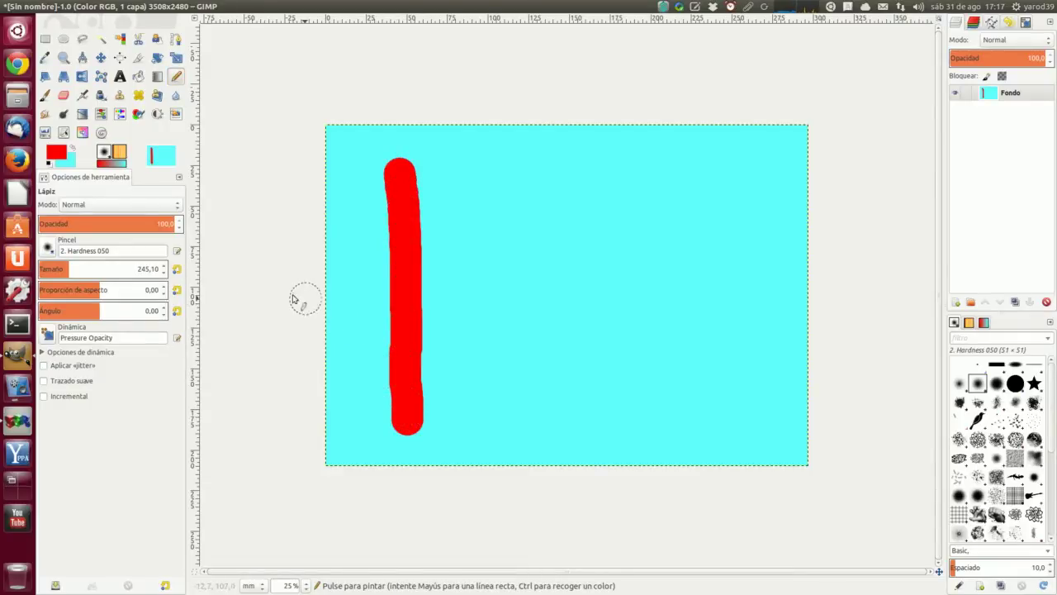
Set the Pencil opacity to 51 and paint a second vertical stroke near the middle of the canvas
left_click(97, 227)
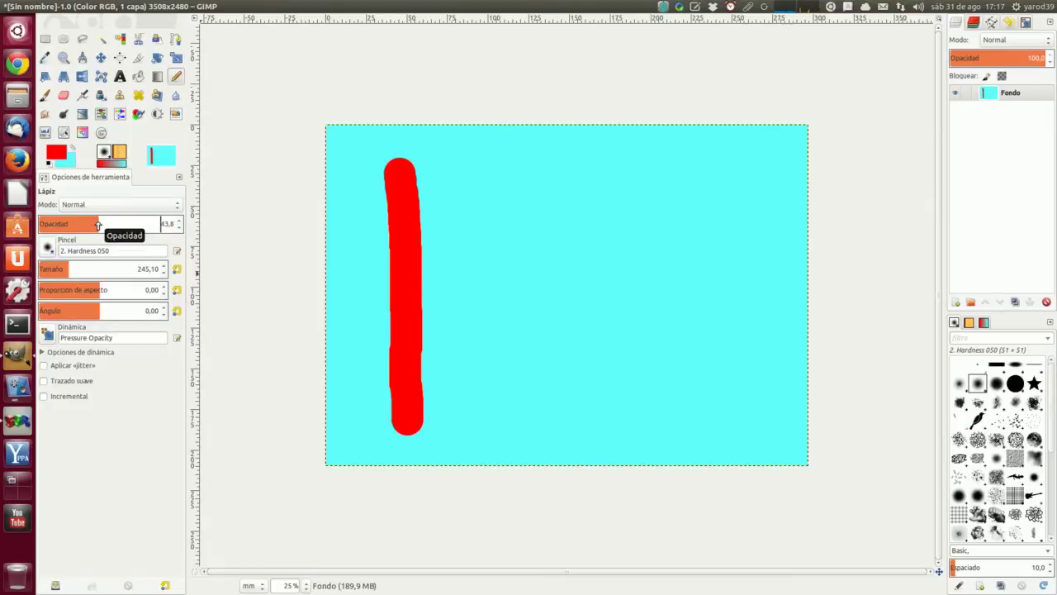
left_click_drag(100, 228, 106, 230)
mouse_move(518, 188)
left_mouse_down()
mouse_move(514, 169)
mouse_move(530, 391)
left_mouse_up()
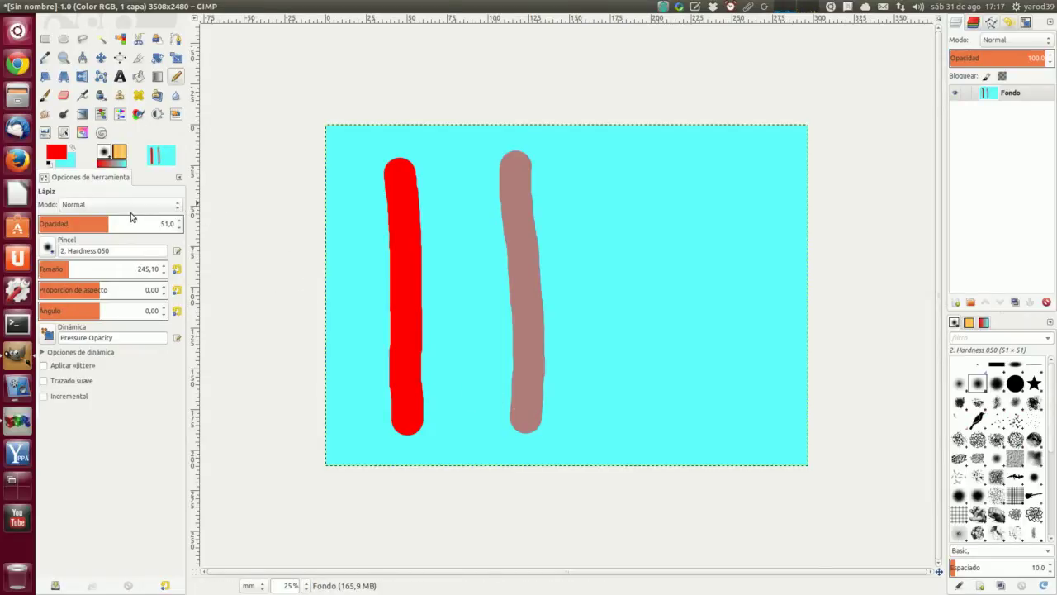
Restore the Pencil opacity to 100 and undo both Pencil strokes
left_click_drag(136, 225, 202, 240)
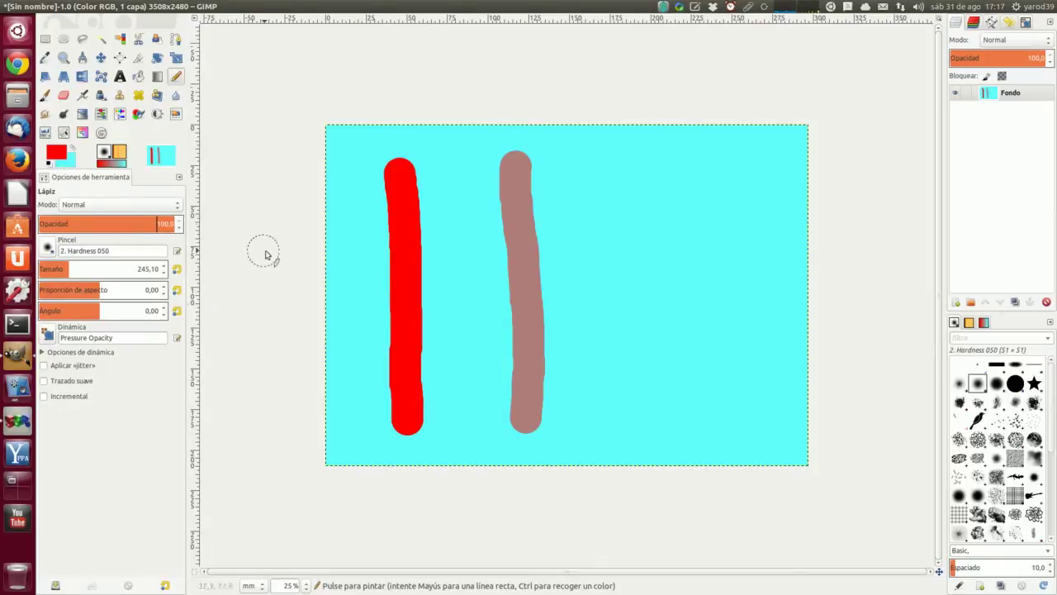
left_click(114, 4)
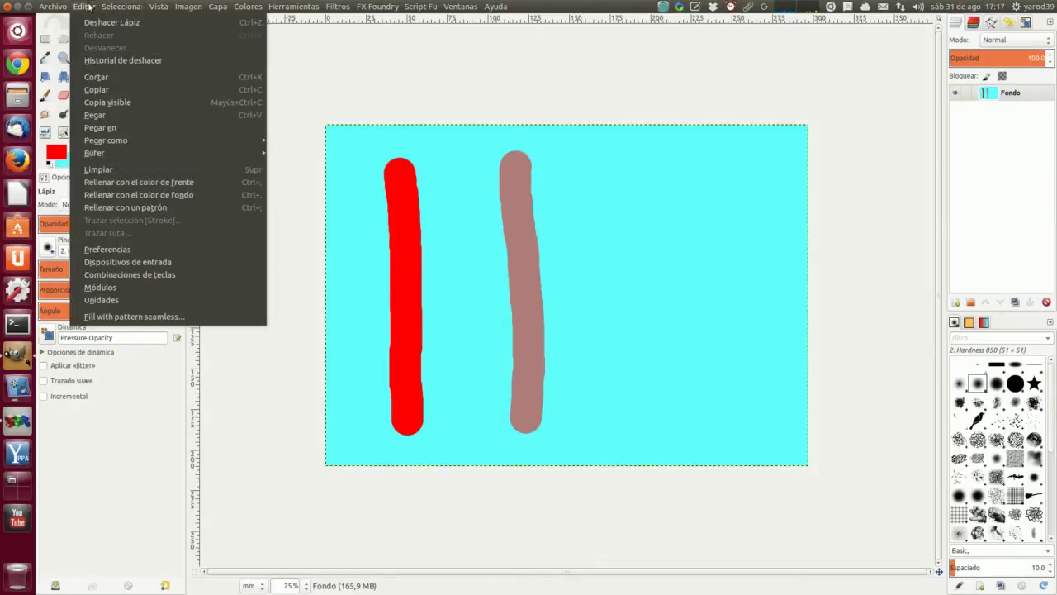
left_click(86, 23)
left_click(85, 7)
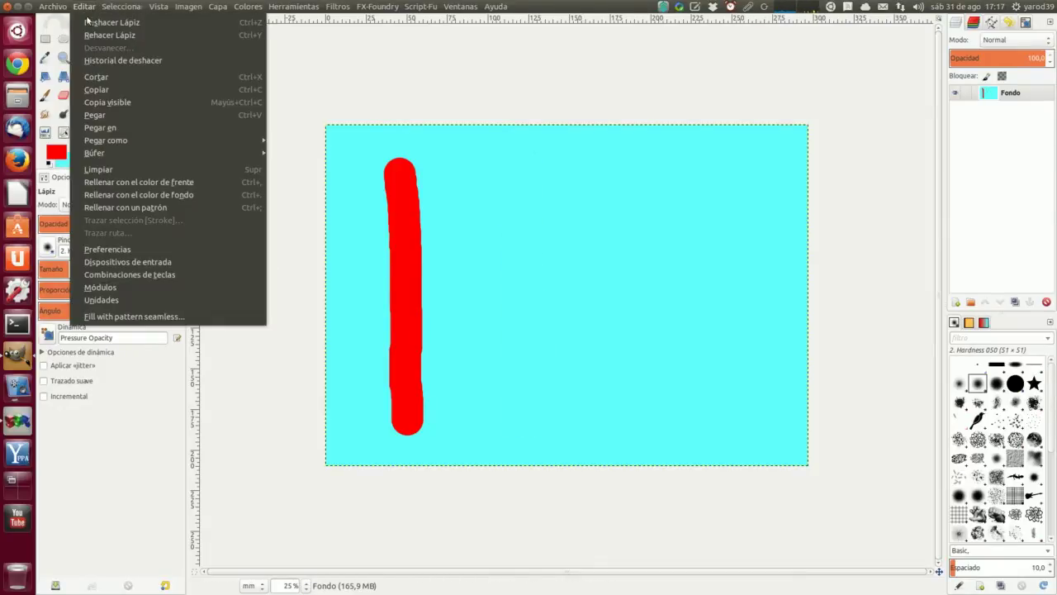
left_click(86, 23)
Set the Pencil mode to Disolver and paint a long vertical red stroke on the left part of the canvas
left_click(176, 204)
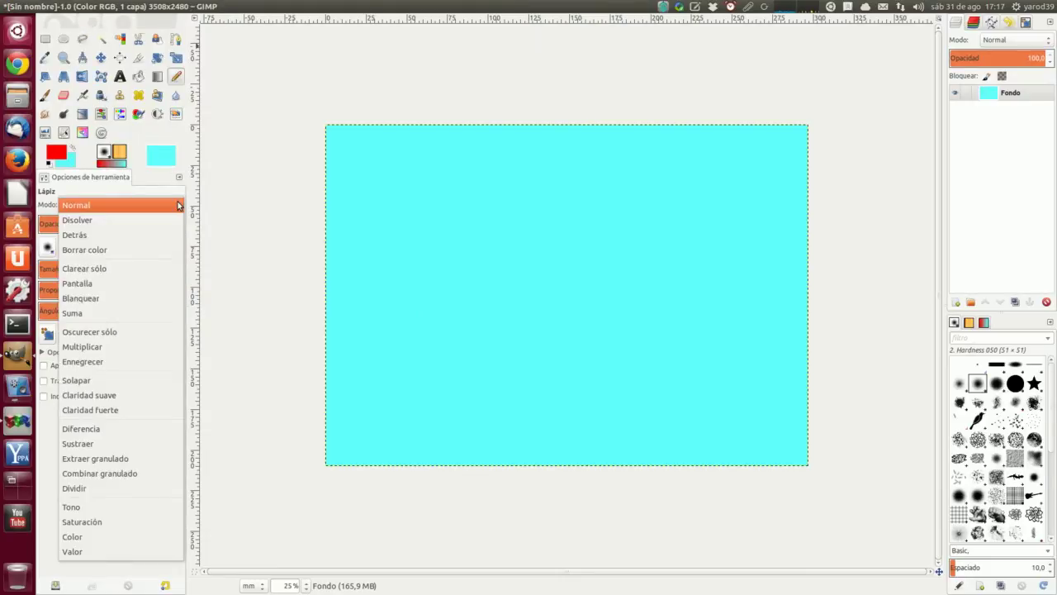
left_click(173, 230)
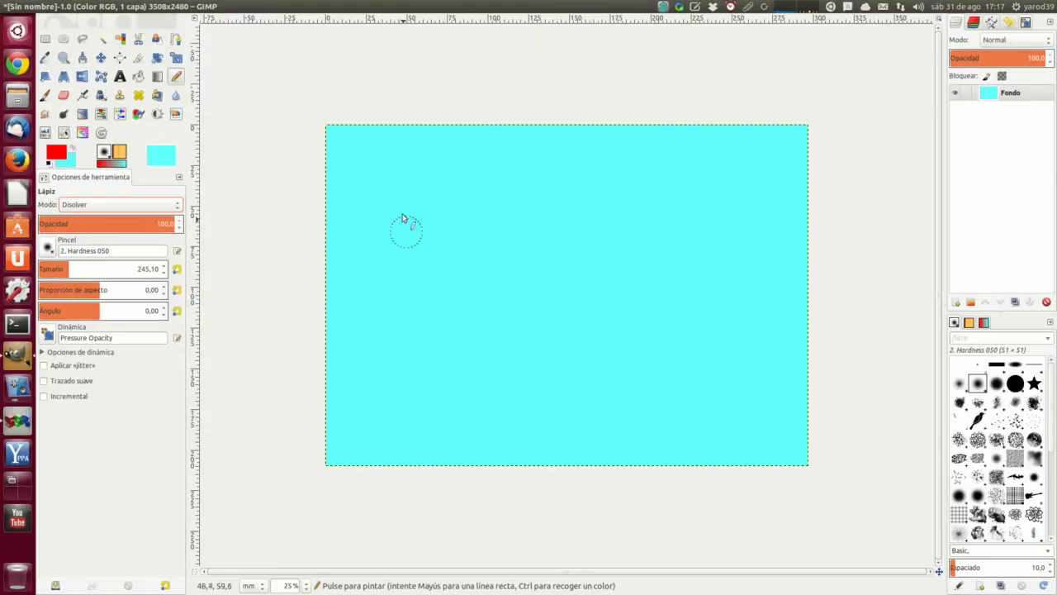
mouse_move(385, 149)
left_mouse_down()
mouse_move(415, 372)
mouse_move(407, 421)
left_mouse_up()
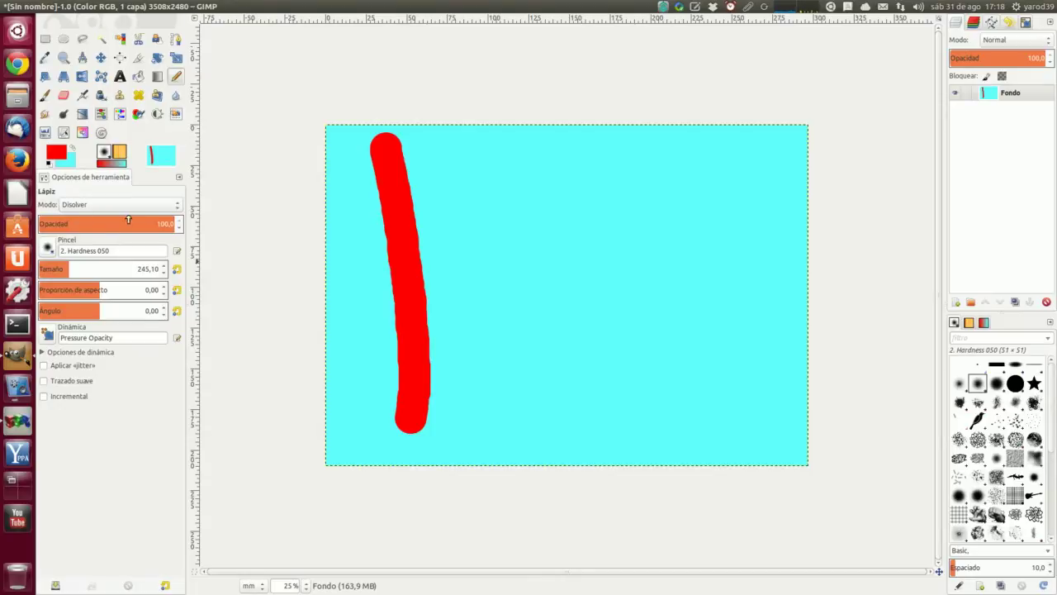
Lower the Pencil opacity to 50.6 and paint a second vertical Disolver stroke near the middle of the canvas
left_click_drag(121, 224, 101, 230)
left_click(507, 152)
left_click_drag(513, 174, 535, 420)
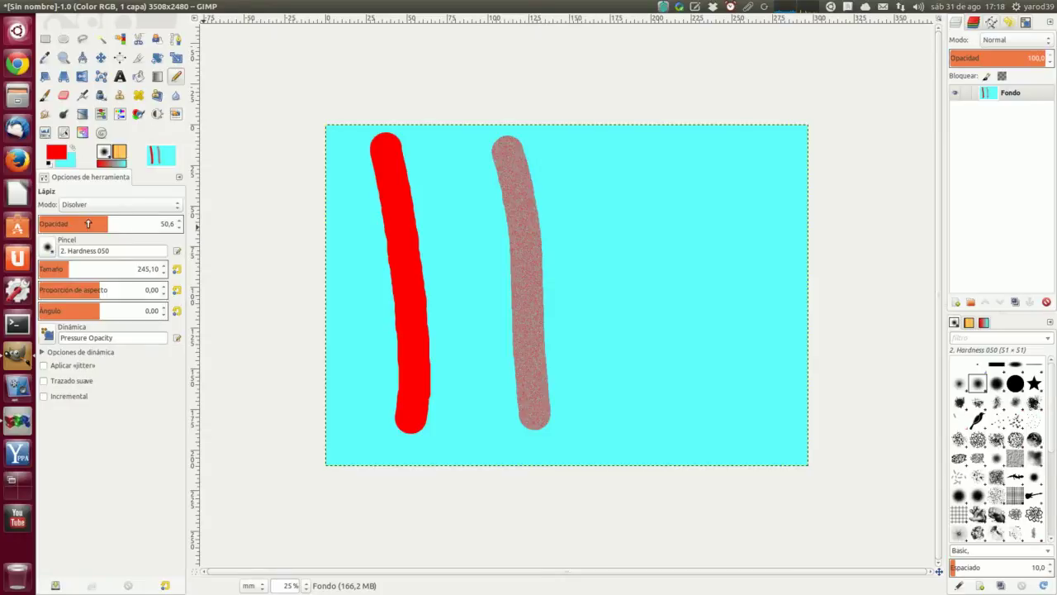
Set the Pencil opacity to 26.1, paint a third vertical Disolver stroke on the canvas's right part, and inspect its grain up close
left_click(64, 223)
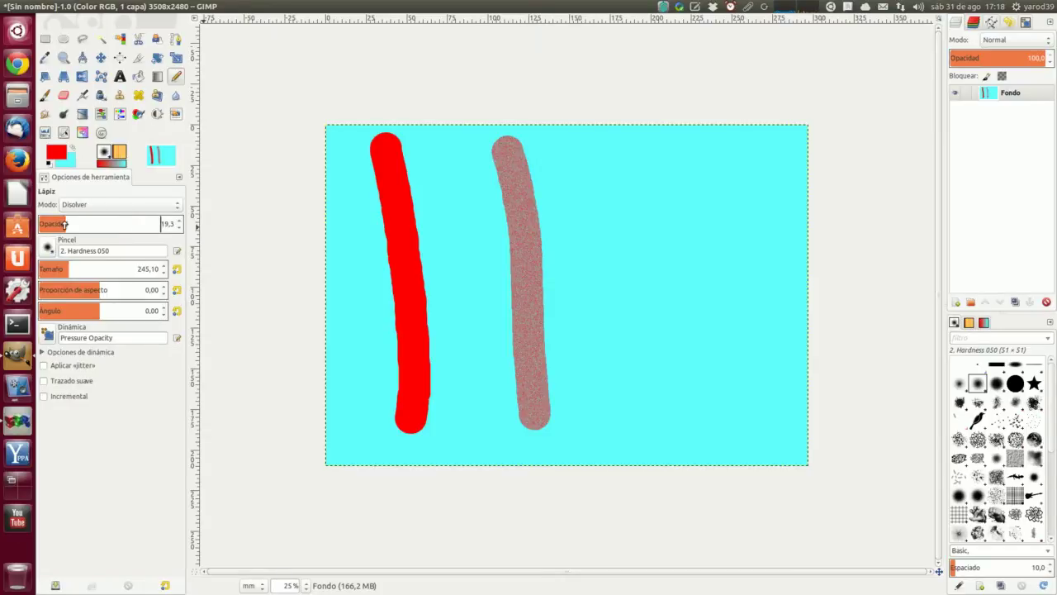
left_click_drag(66, 224, 73, 223)
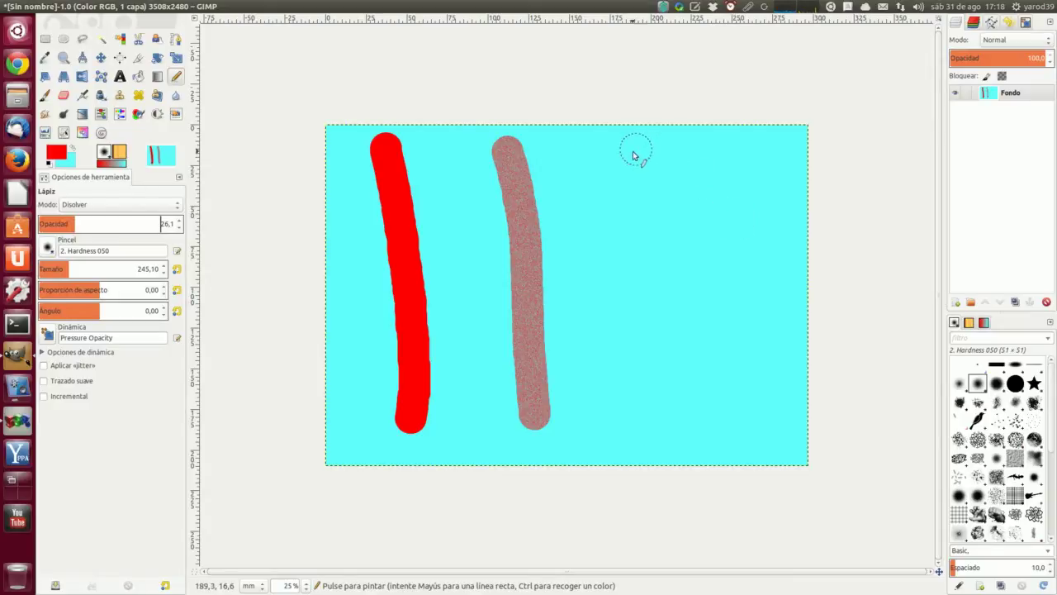
mouse_move(634, 156)
left_mouse_down()
mouse_move(663, 368)
mouse_move(660, 472)
left_mouse_up()
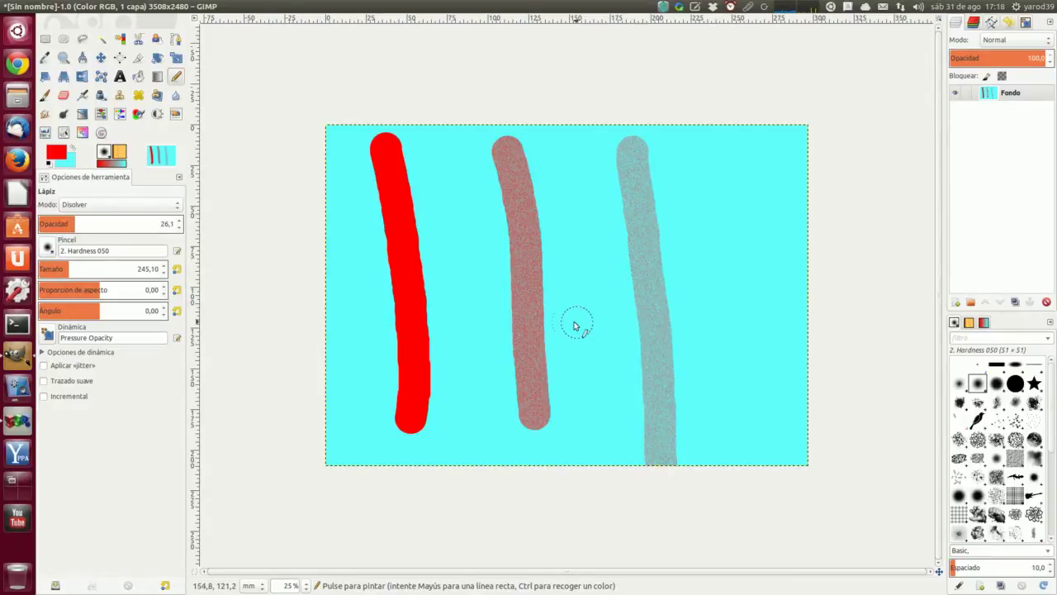
scroll(566, 326, "up", 5)
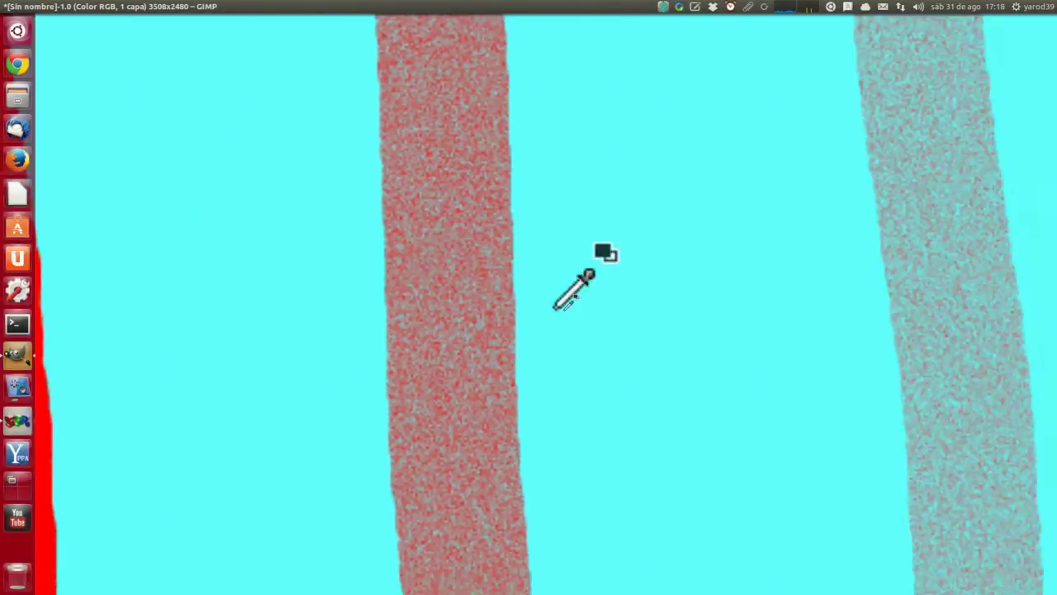
scroll(576, 316, "down", 5)
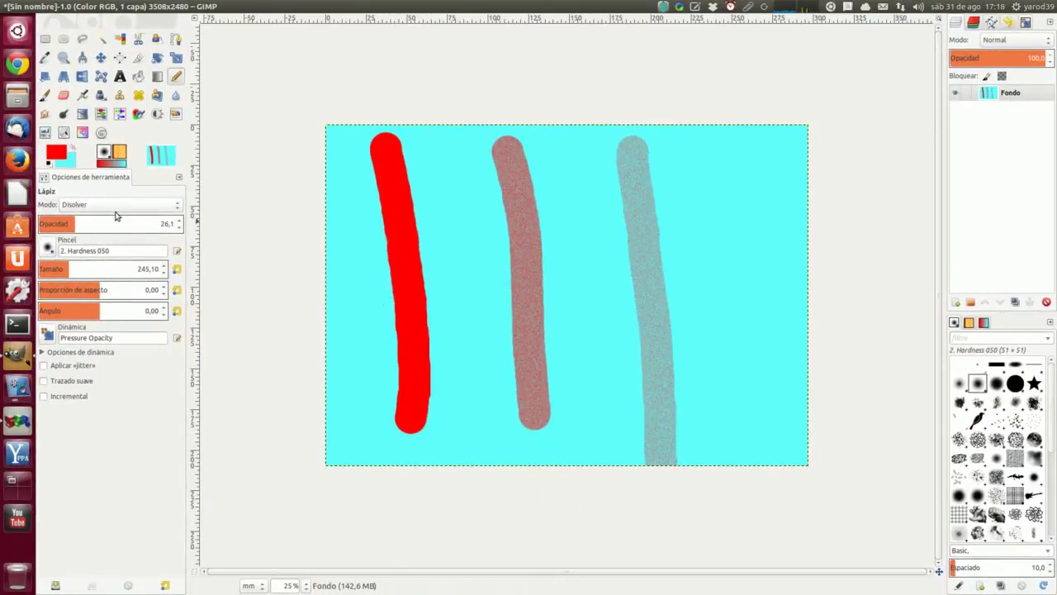
Restore the Pencil opacity to 100 and clear the strokes from the Fondo layer
left_click_drag(165, 226, 196, 230)
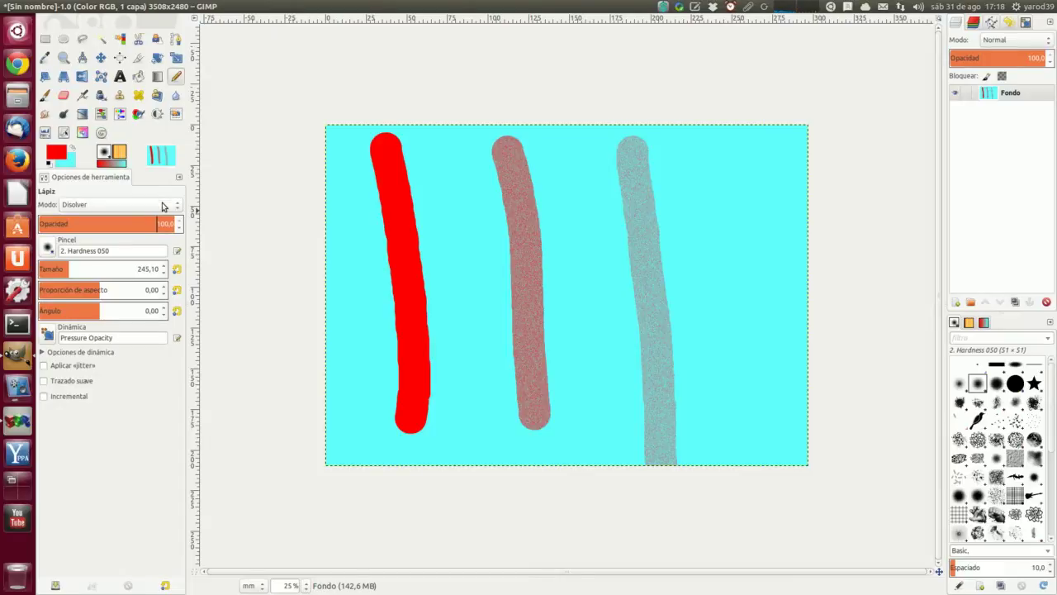
left_click(84, 6)
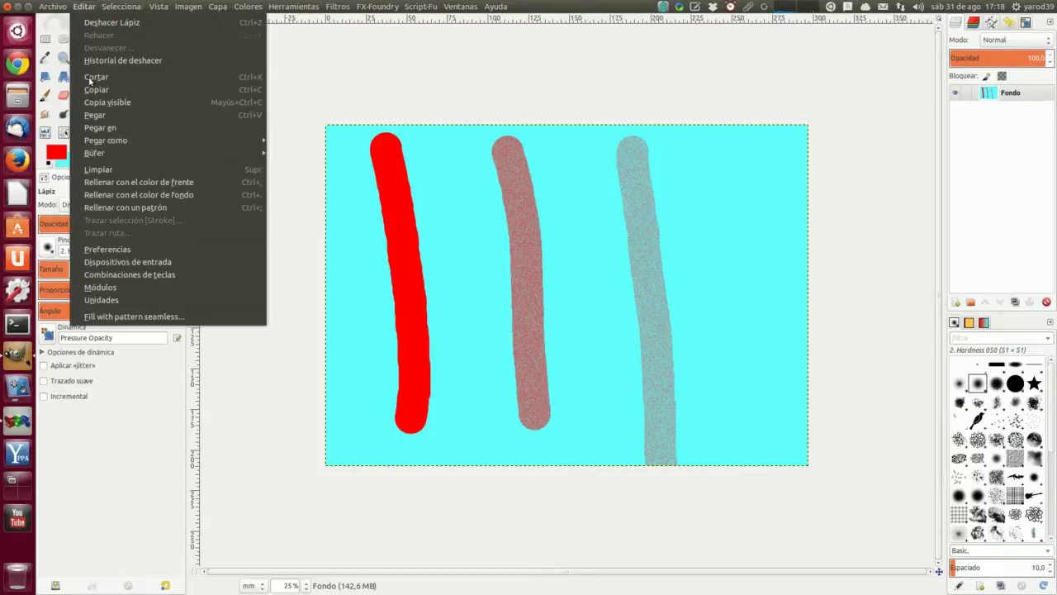
left_click(70, 170)
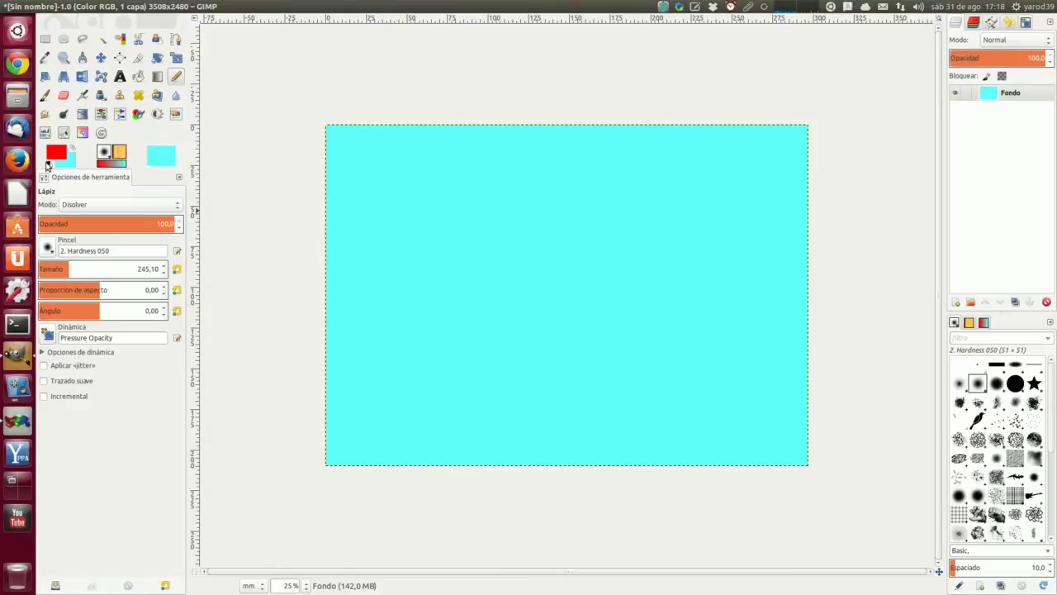
Reset the colours to default black and white and create a new 3508 x 2480 px landscape image
left_click(47, 164)
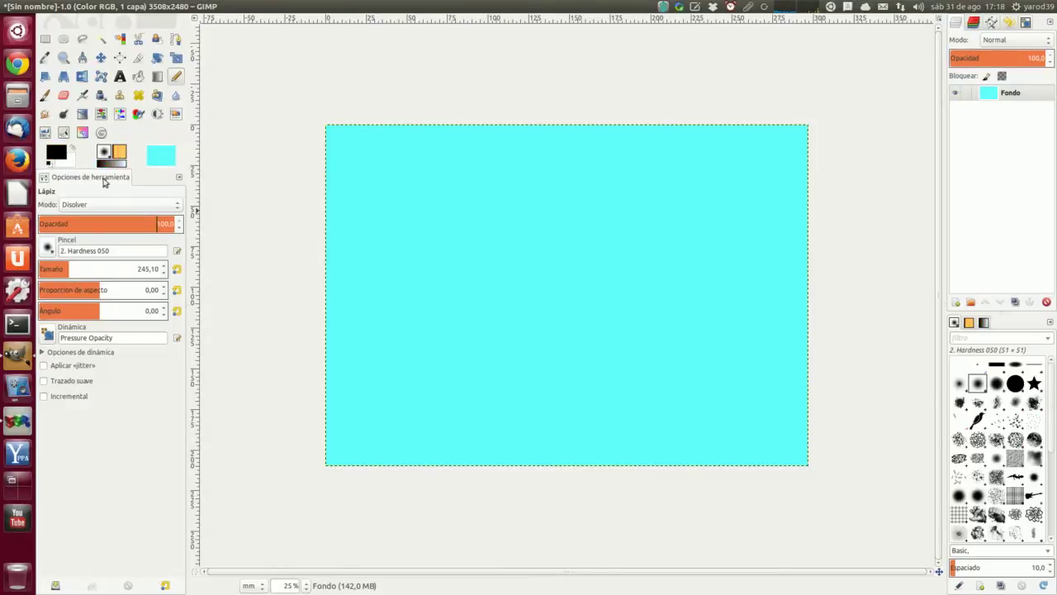
left_click(55, 7)
left_click(59, 23)
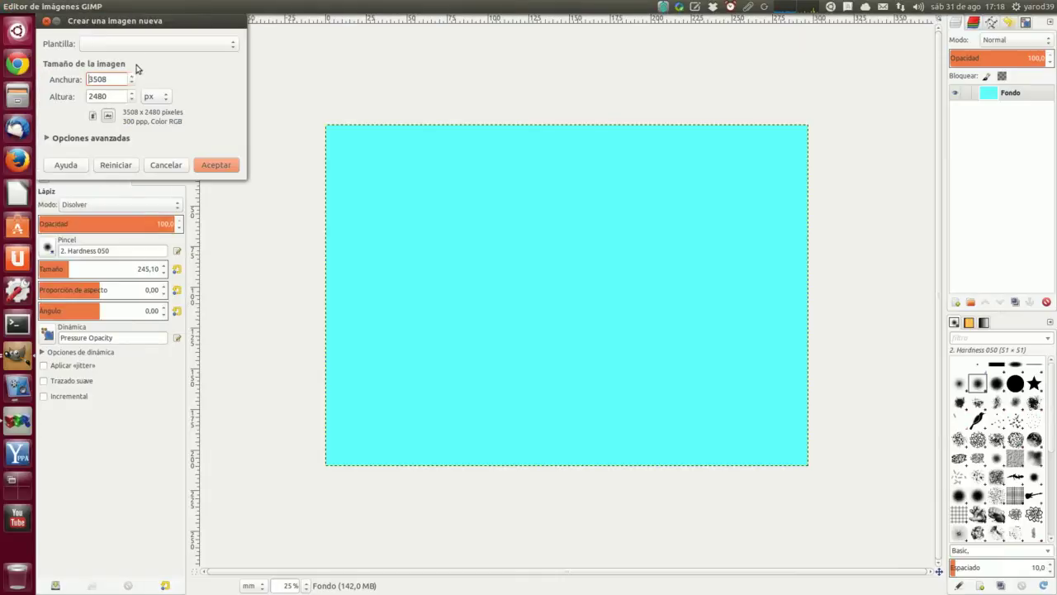
left_click(215, 166)
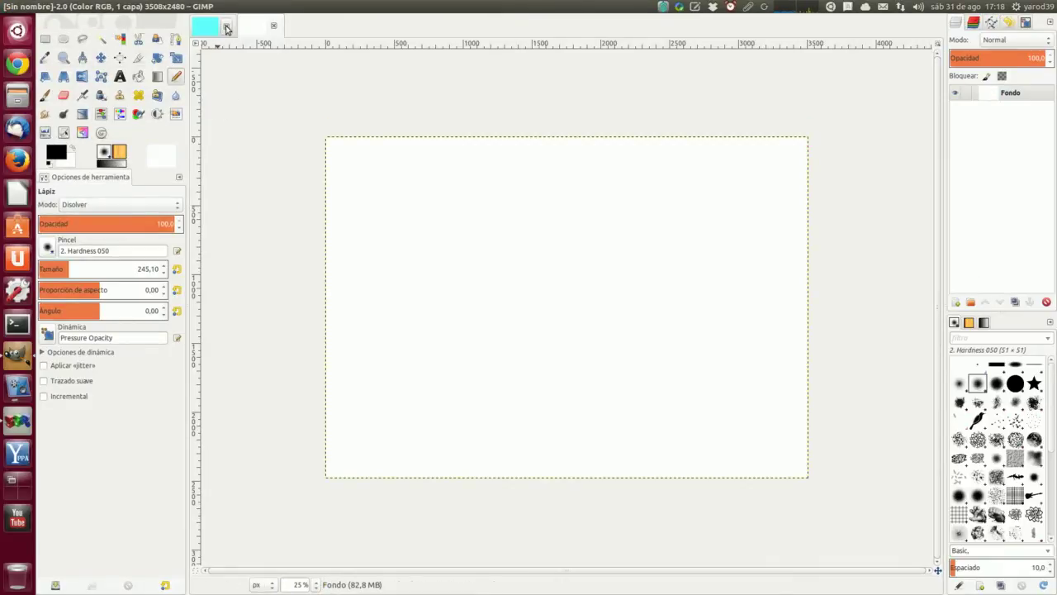
Close the cyan image without saving its changes
left_click(225, 25)
left_click(457, 350)
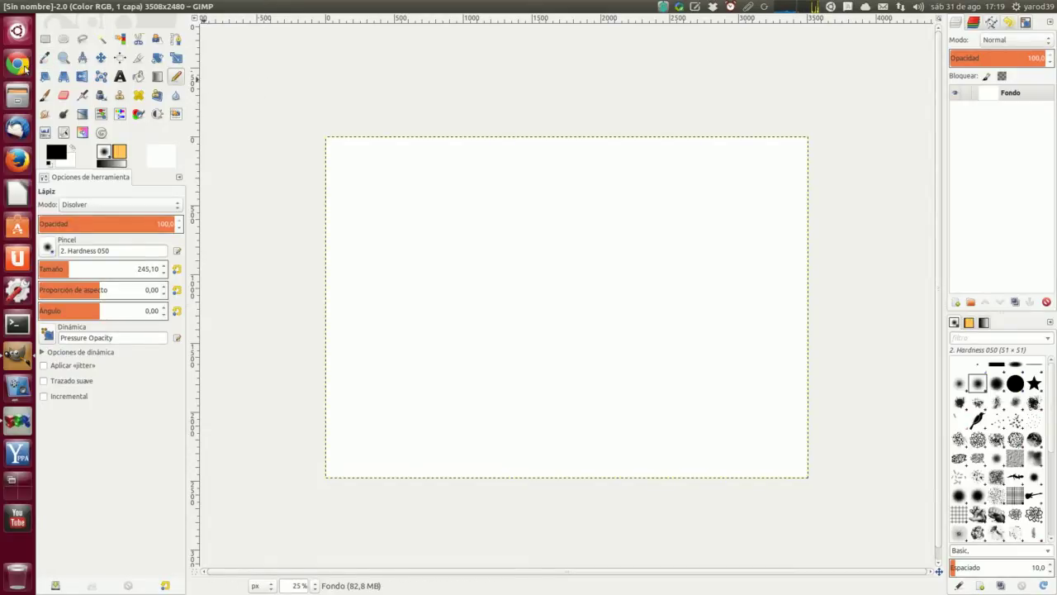
Switch to Google Chrome, search Google Images for "wilber", and open the original Wikipedia image of Wilber holding a paintbrush
left_click(15, 66)
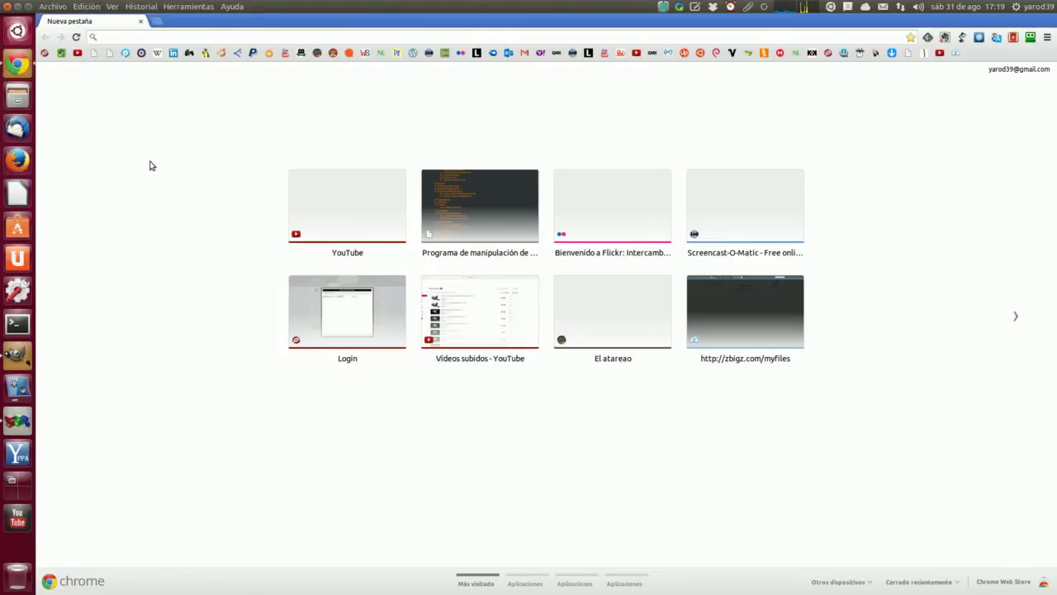
type("wil")
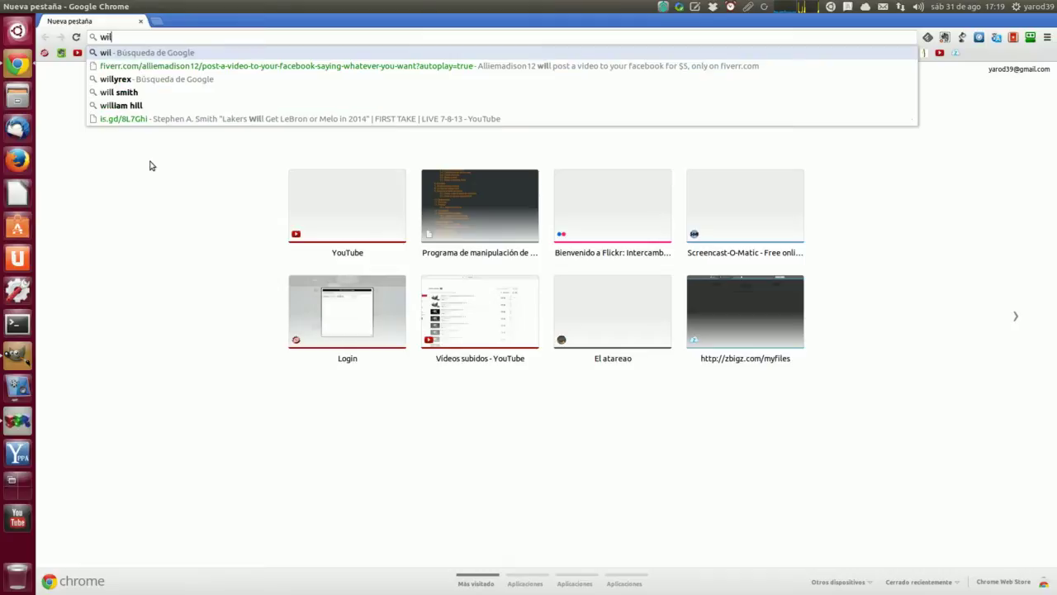
type("ber")
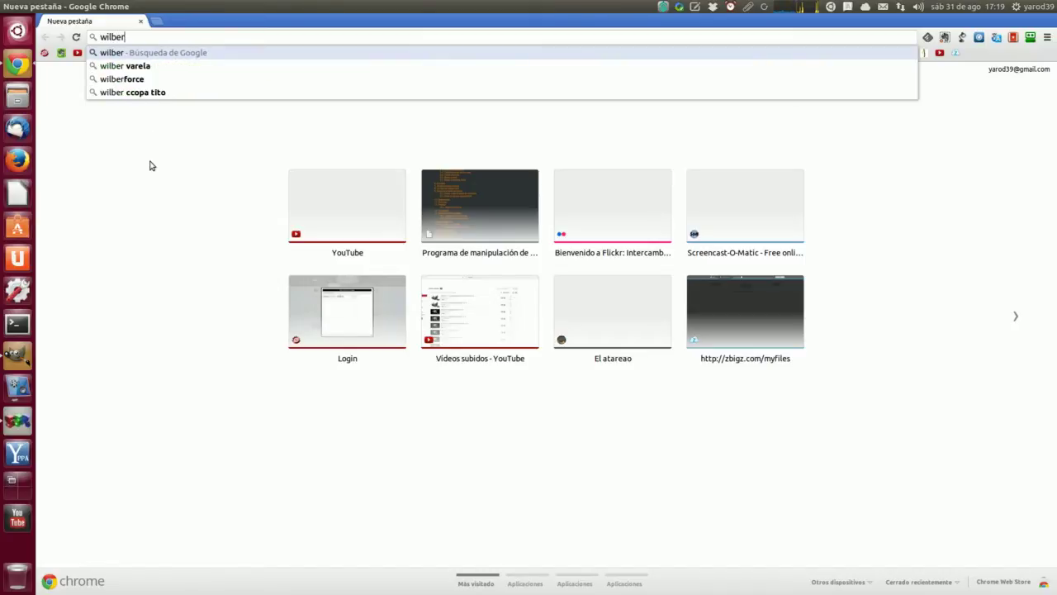
key("Return")
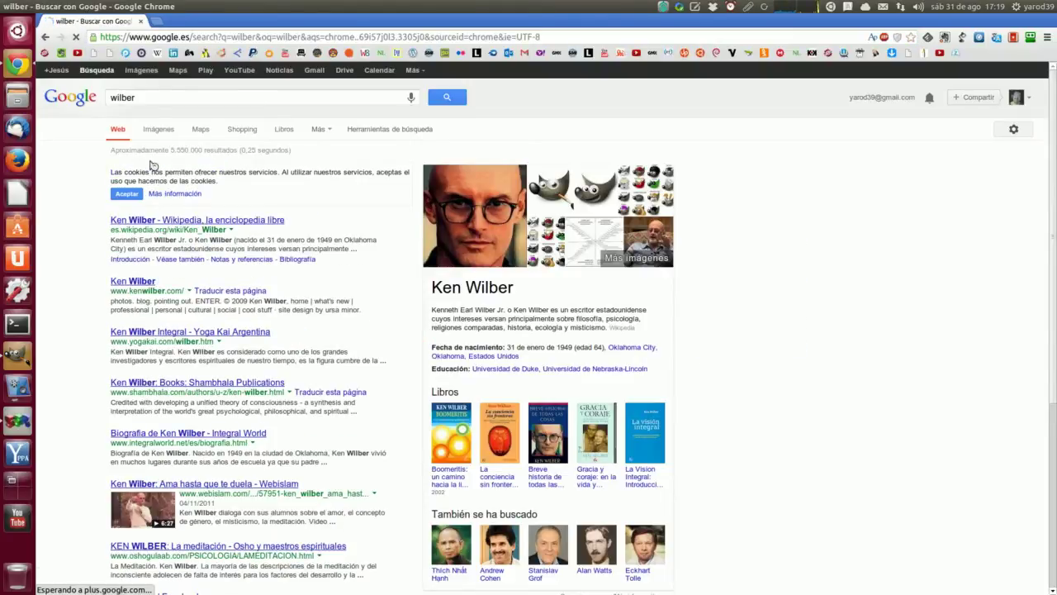
left_click(162, 132)
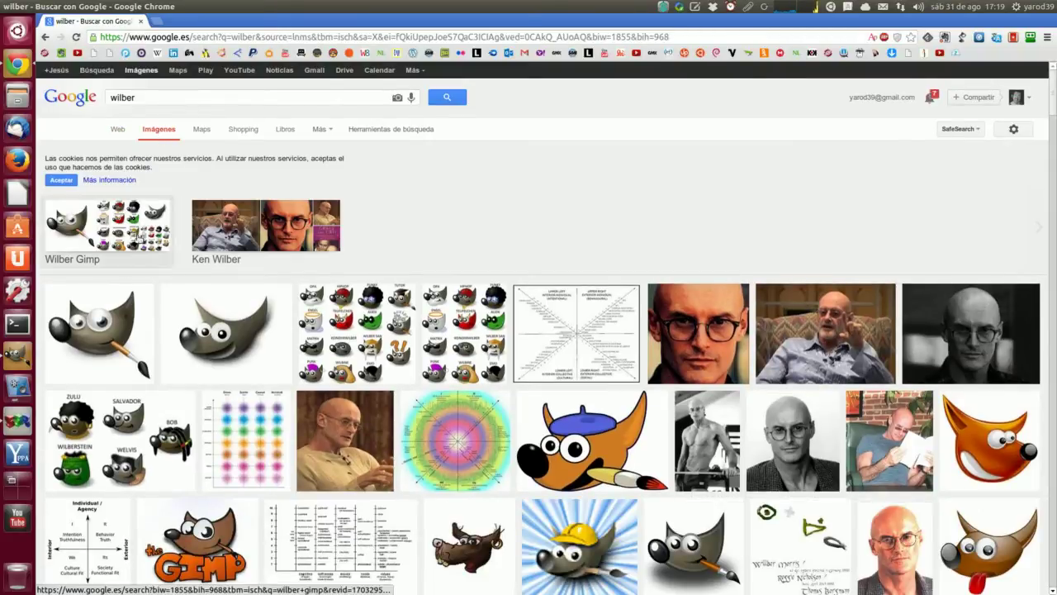
left_click(107, 341)
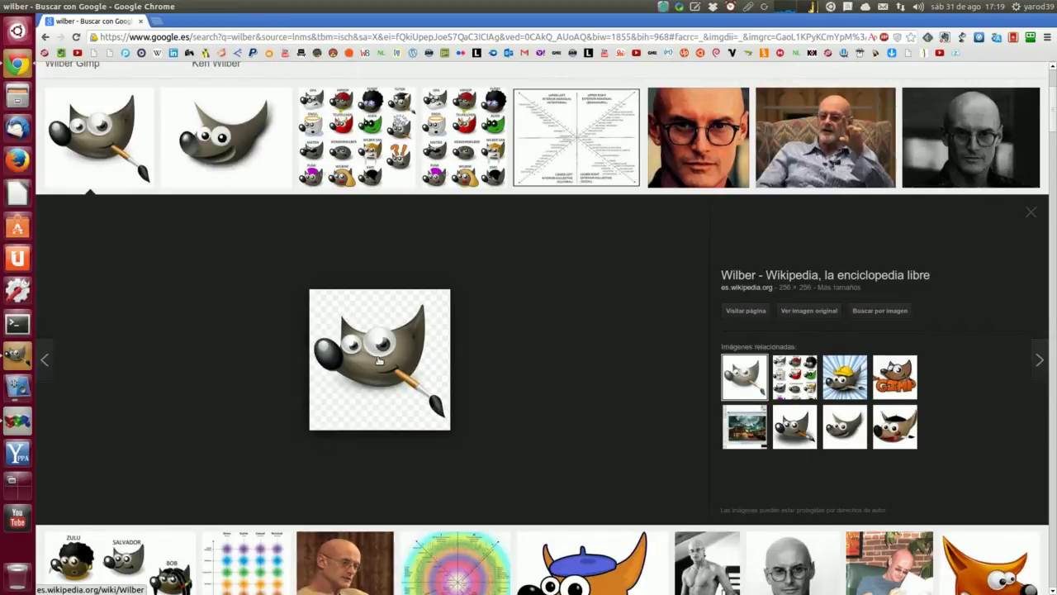
left_click(809, 310)
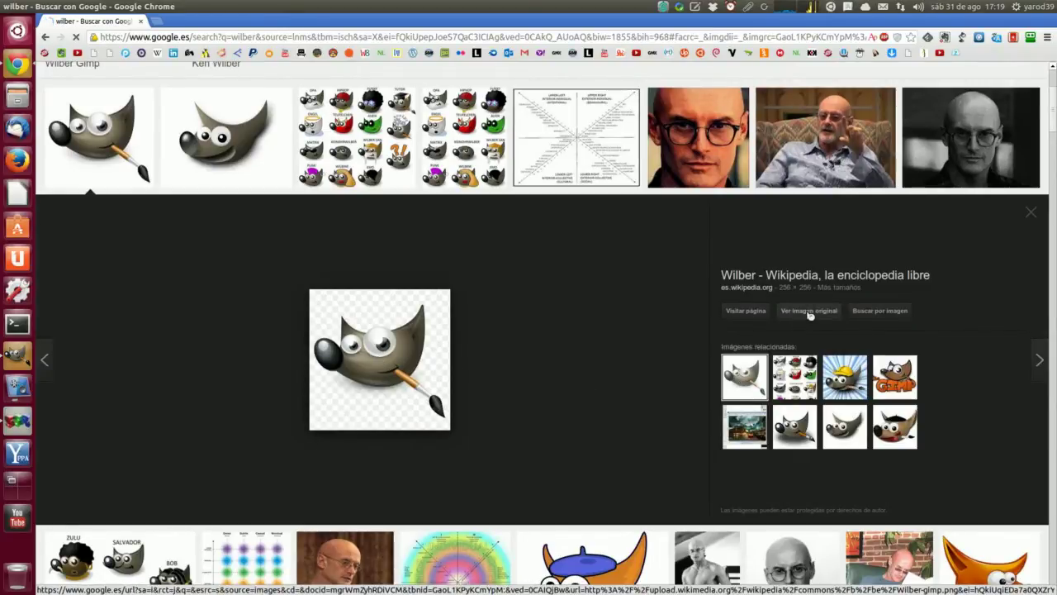
Save the Wilber image as Wilber-gimp.png in the THUMBNAILS folder inside Imágenes and close the browser tab
right_click(101, 132)
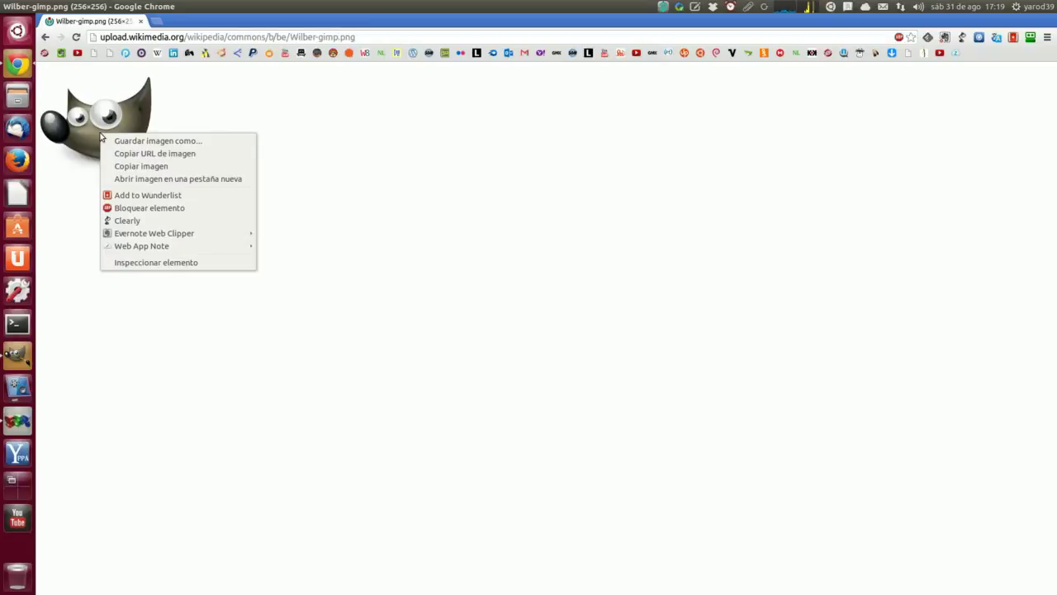
left_click(117, 144)
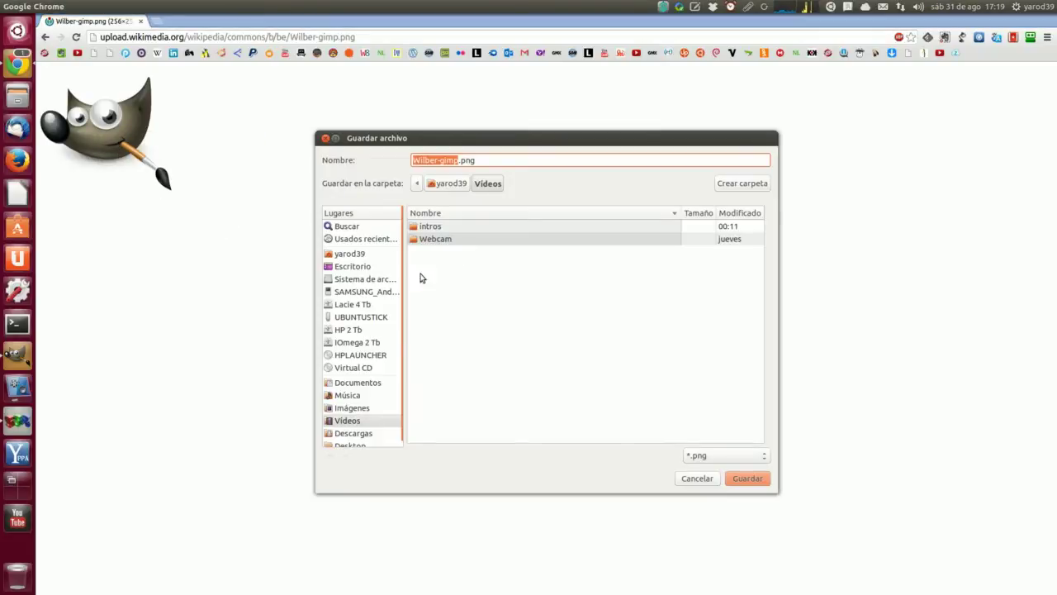
left_click(353, 411)
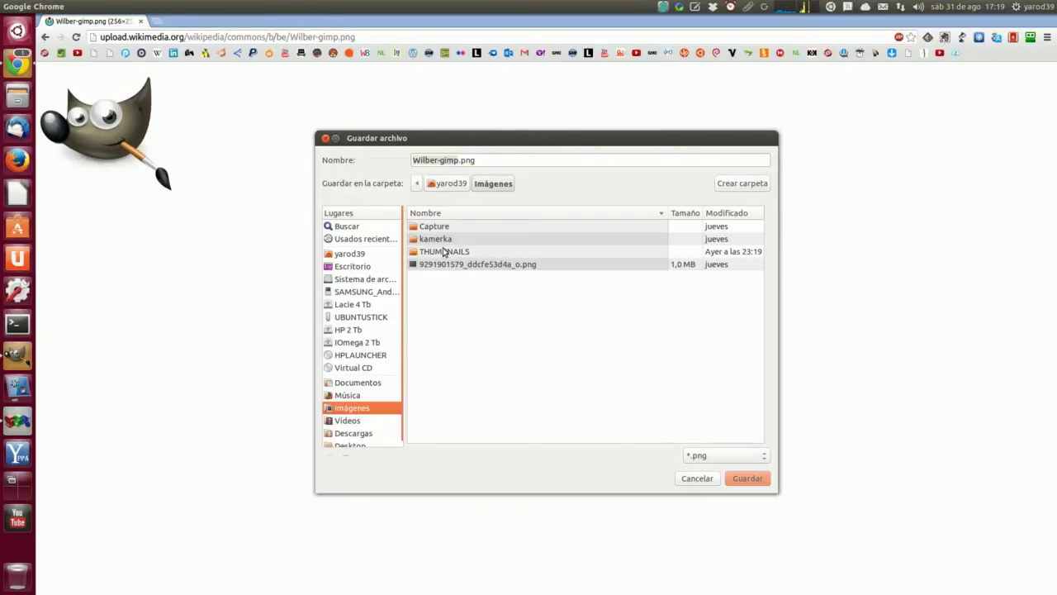
double_click(444, 251)
left_click(748, 477)
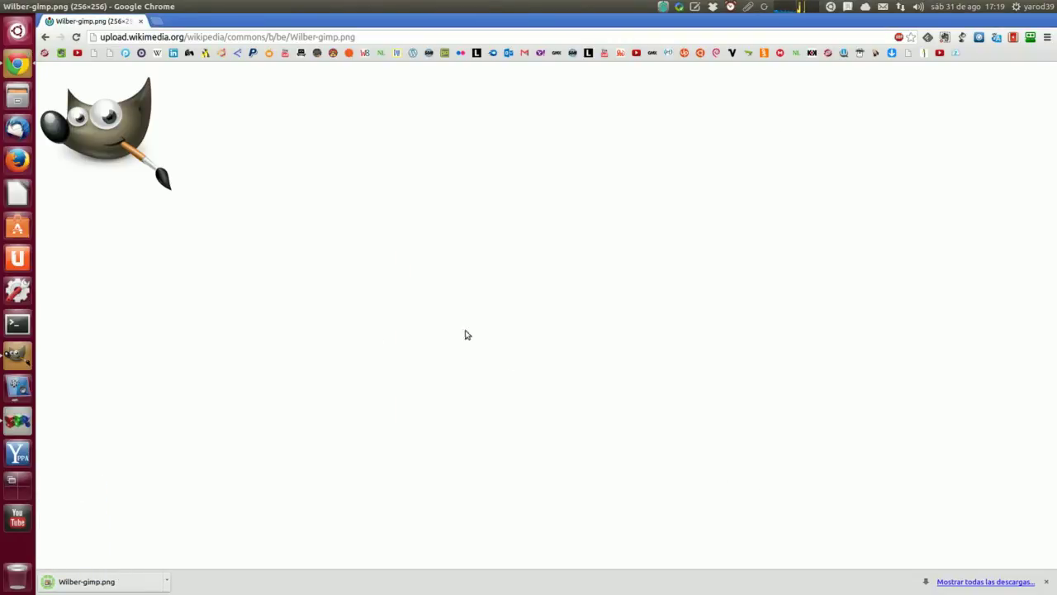
left_click(141, 22)
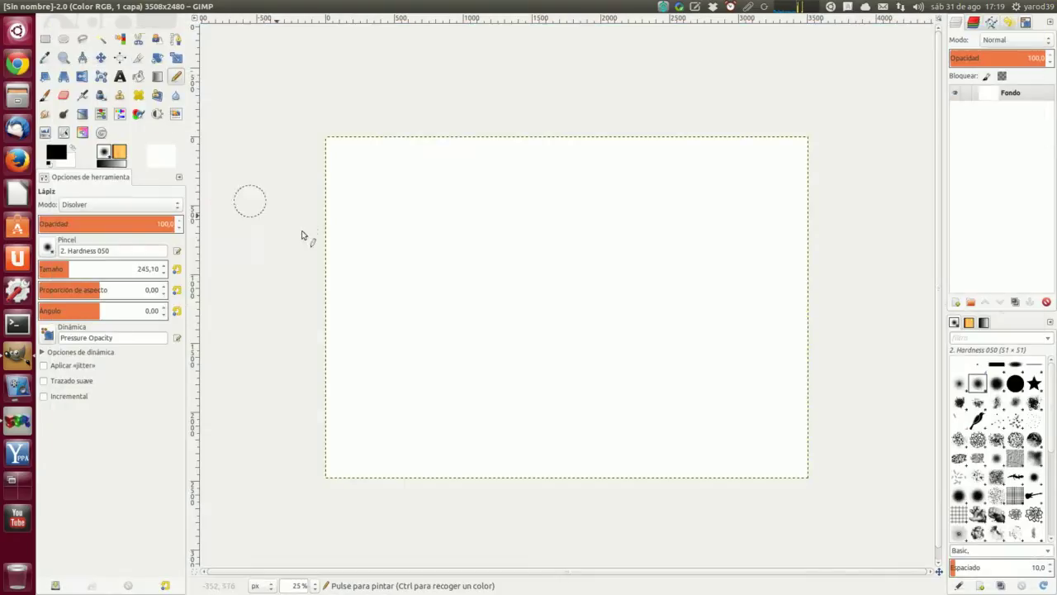
Open Wilber-gimp.png from the THUMBNAILS folder inside Imágenes as a new layer in the blank image
left_click(52, 7)
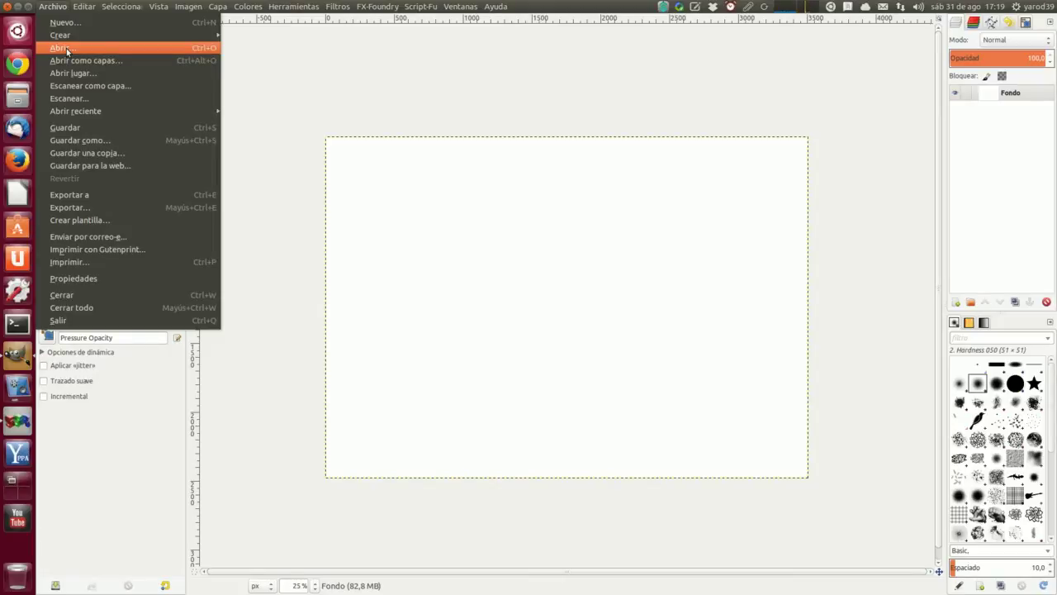
left_click(66, 48)
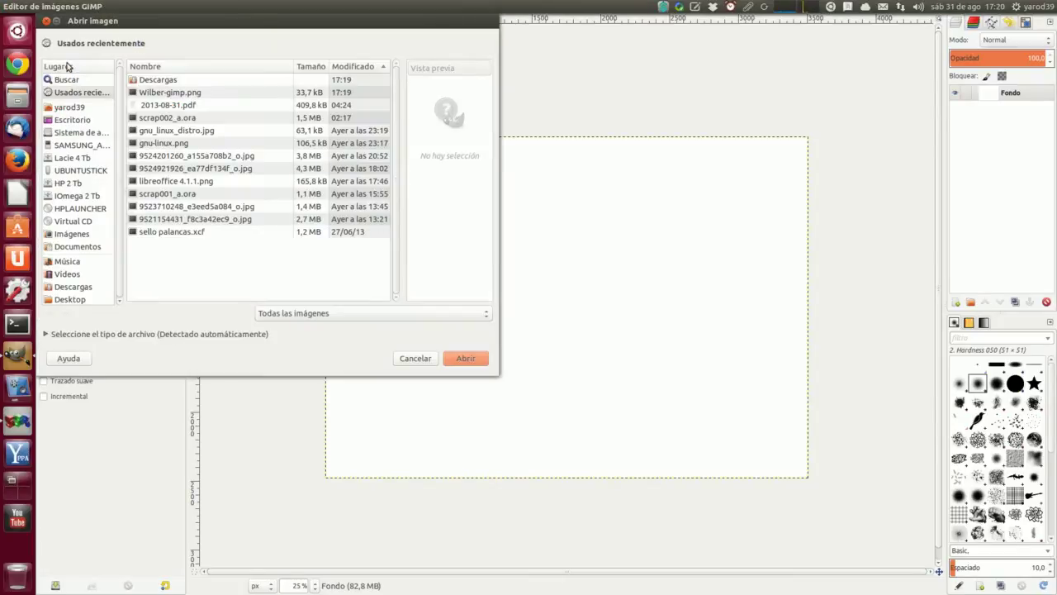
left_click(74, 234)
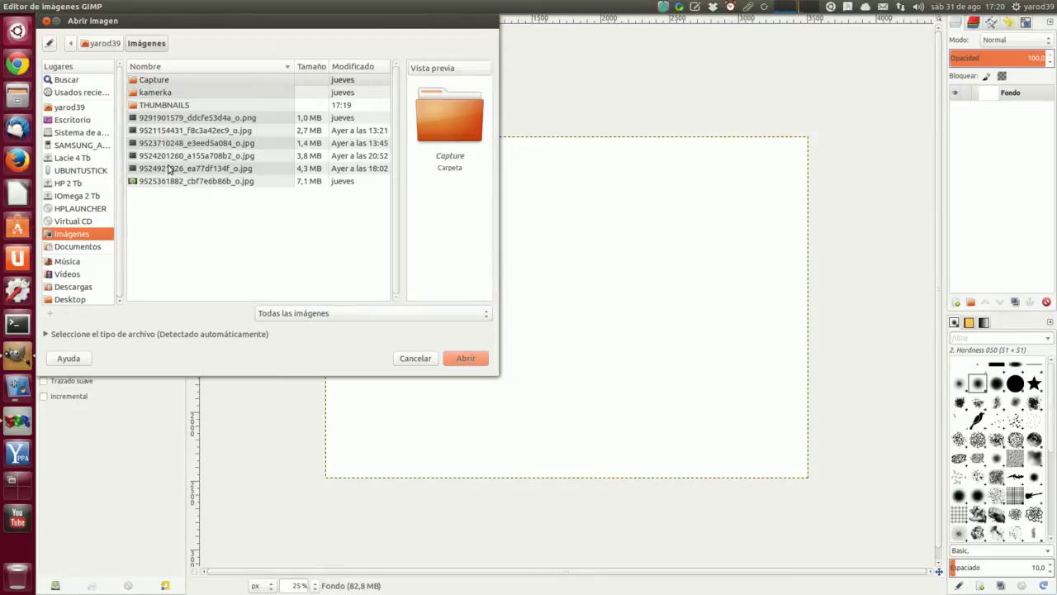
double_click(163, 106)
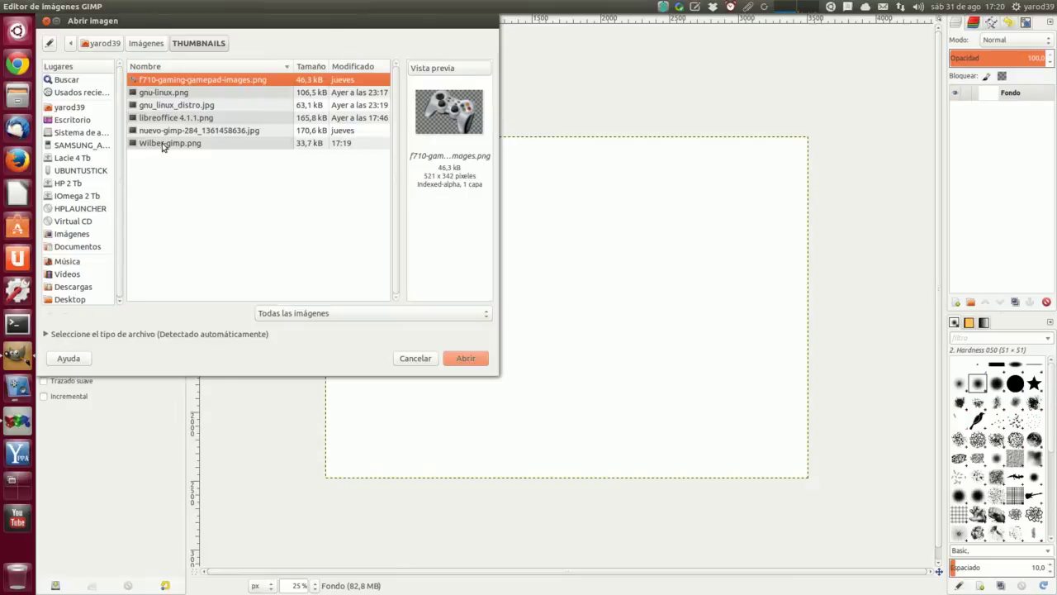
left_click(162, 143)
left_click(467, 360)
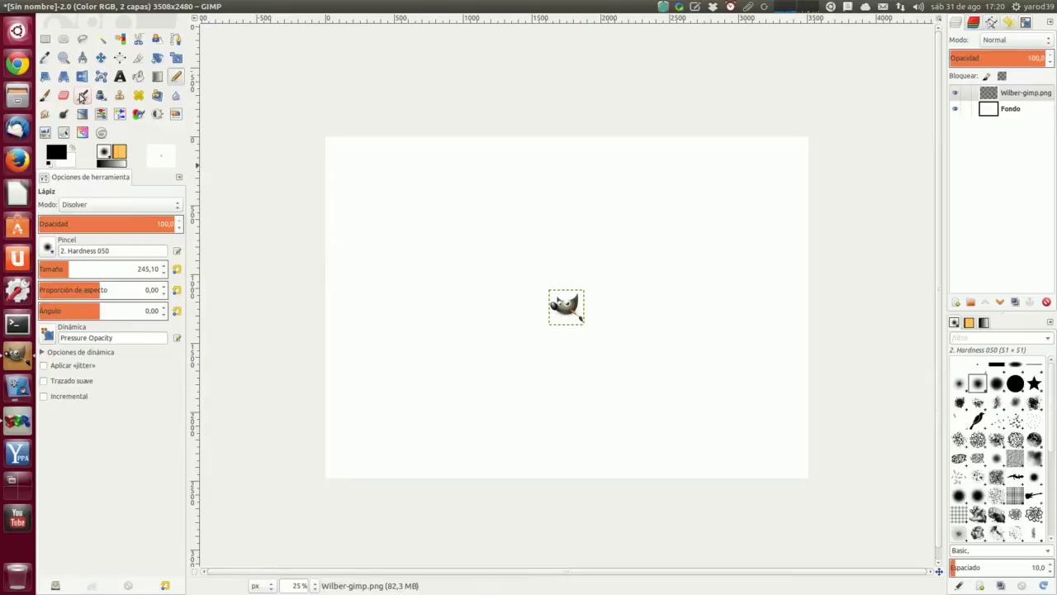
Scale the Wilber-gimp.png layer to about 2912 x 2436 px with Mantener proporción enabled, nearly filling the canvas height
left_click(176, 58)
left_click(565, 318)
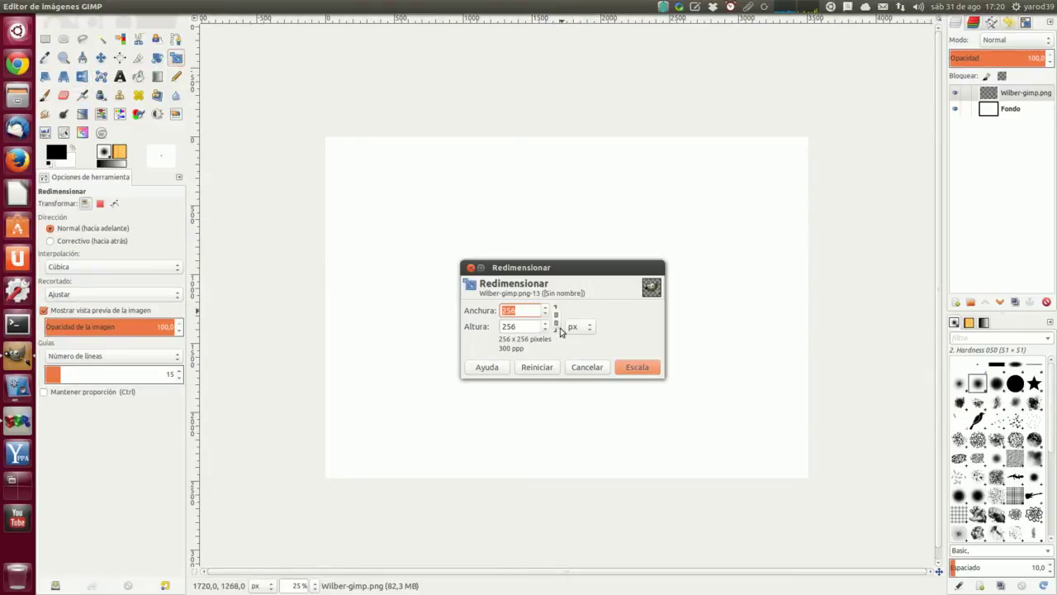
left_click_drag(557, 266, 226, 295)
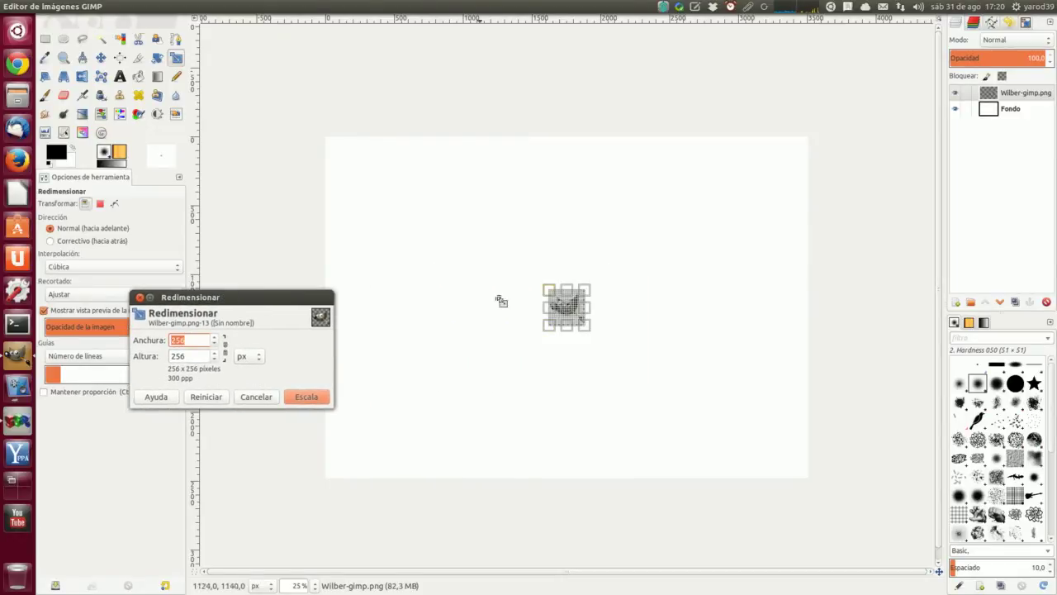
left_click_drag(550, 290, 368, 142)
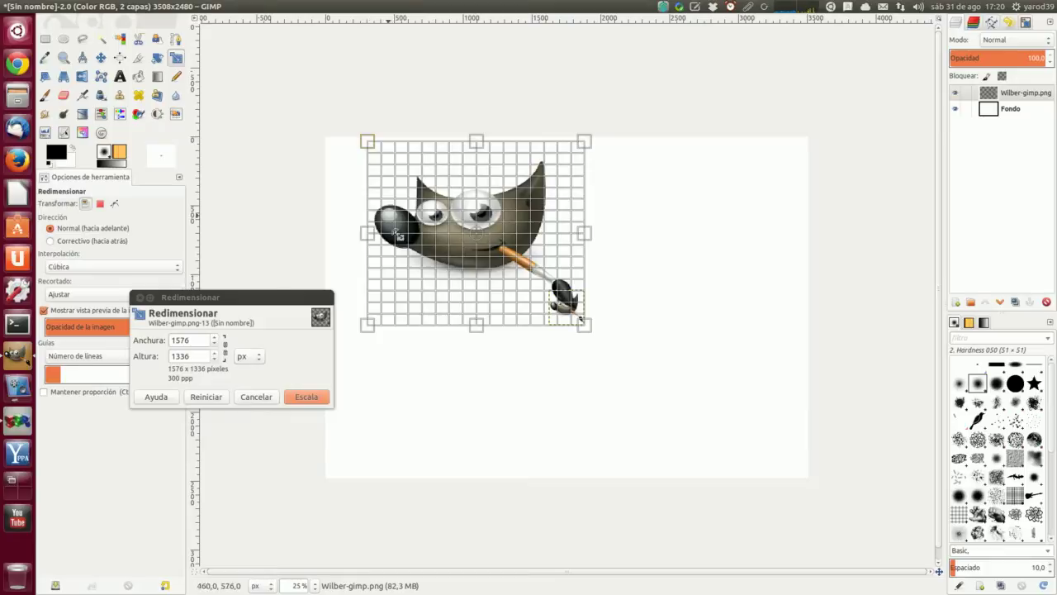
left_click(224, 347)
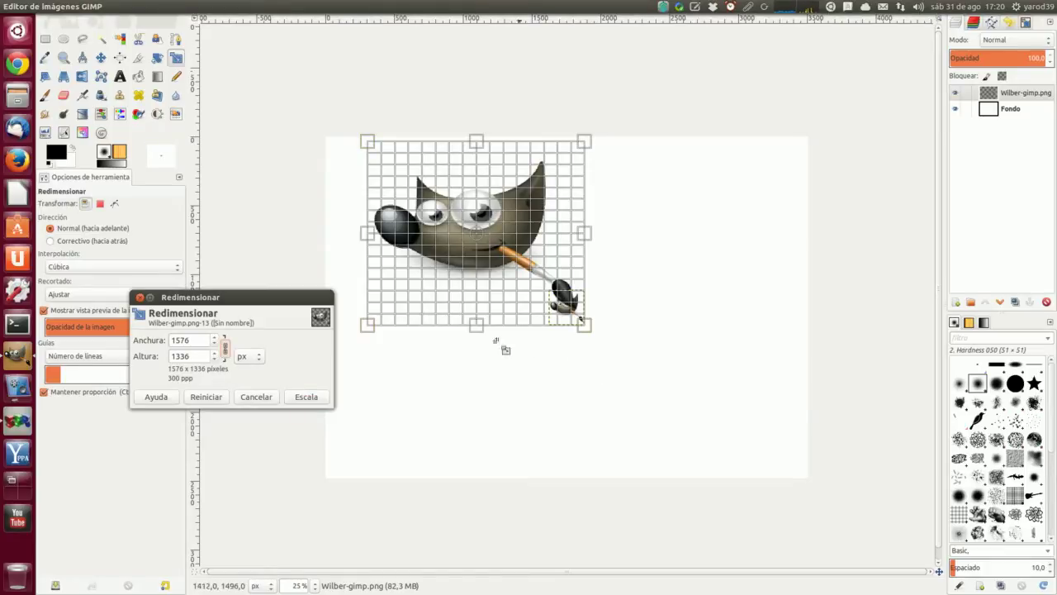
left_click_drag(477, 334, 498, 413)
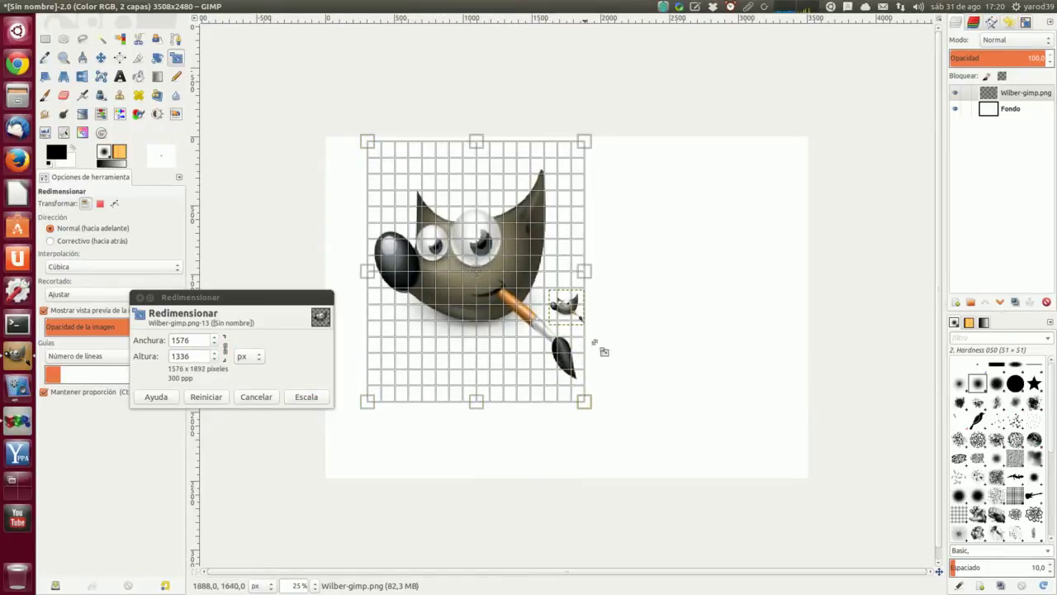
left_click_drag(591, 277, 812, 306)
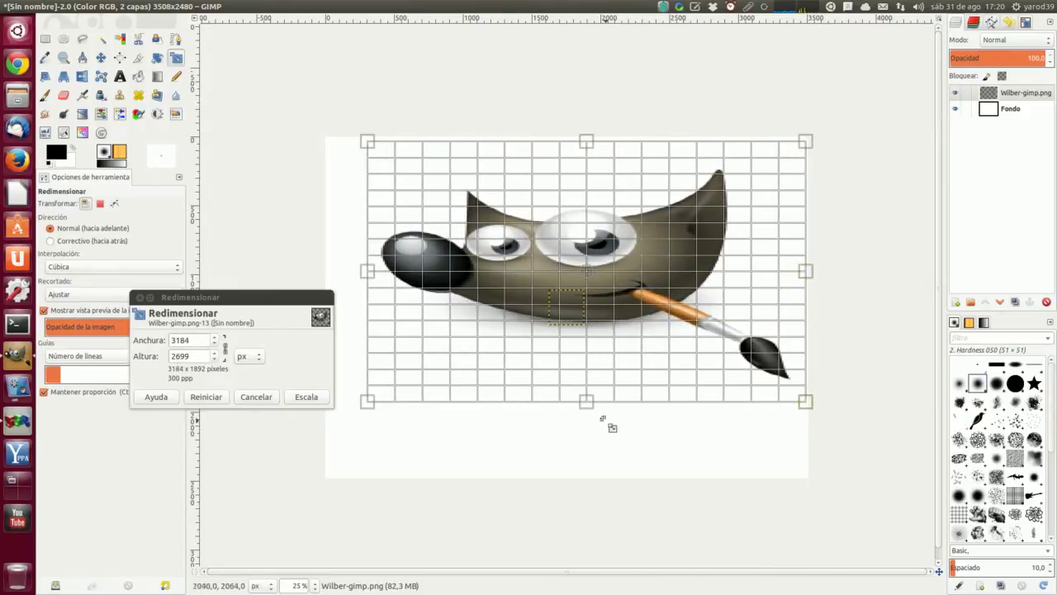
left_click_drag(596, 416, 597, 491)
left_click_drag(366, 309, 405, 313)
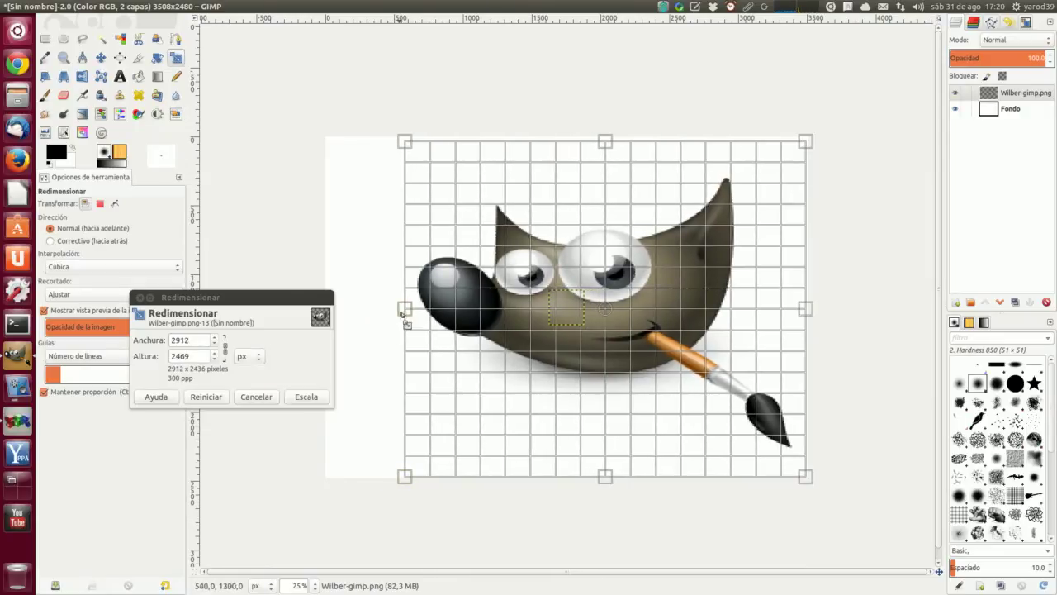
left_click(305, 397)
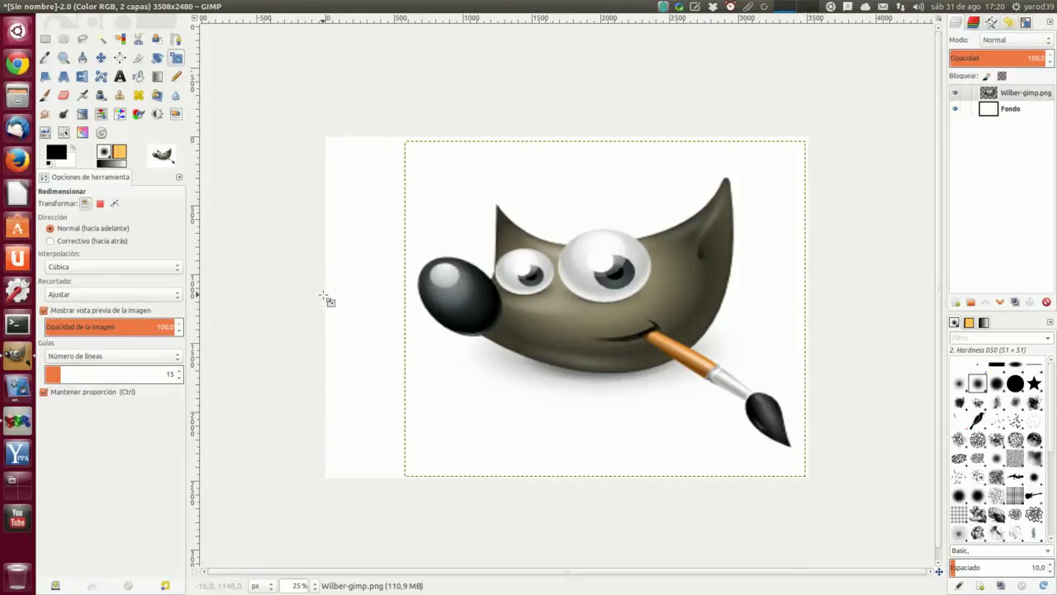
Briefly hide the Fondo layer to check the transparency around Wilber, and try to fit the canvas to the layers
left_click(955, 110)
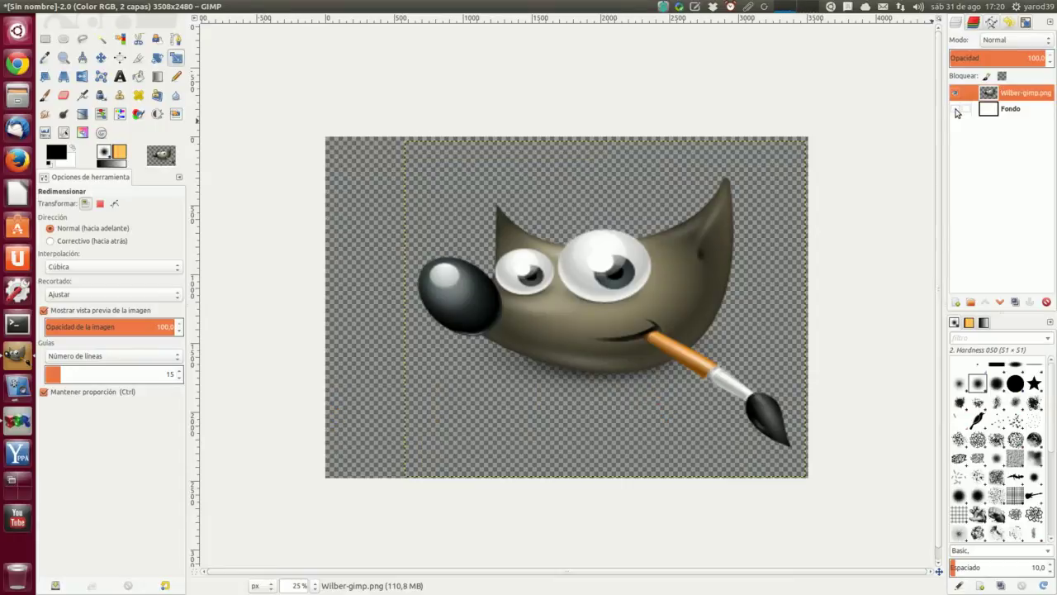
left_click(955, 111)
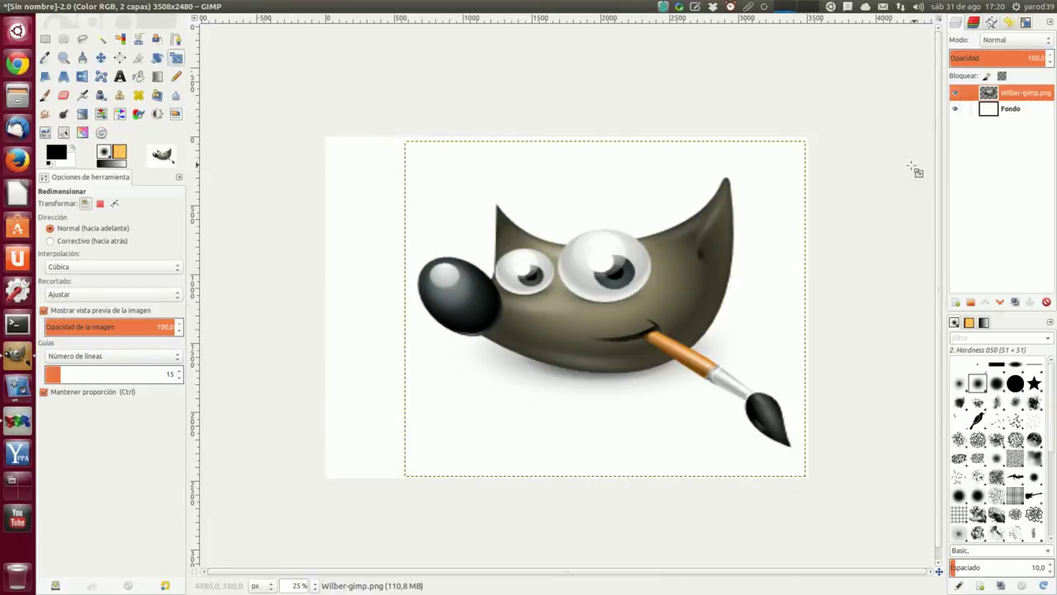
left_click(187, 6)
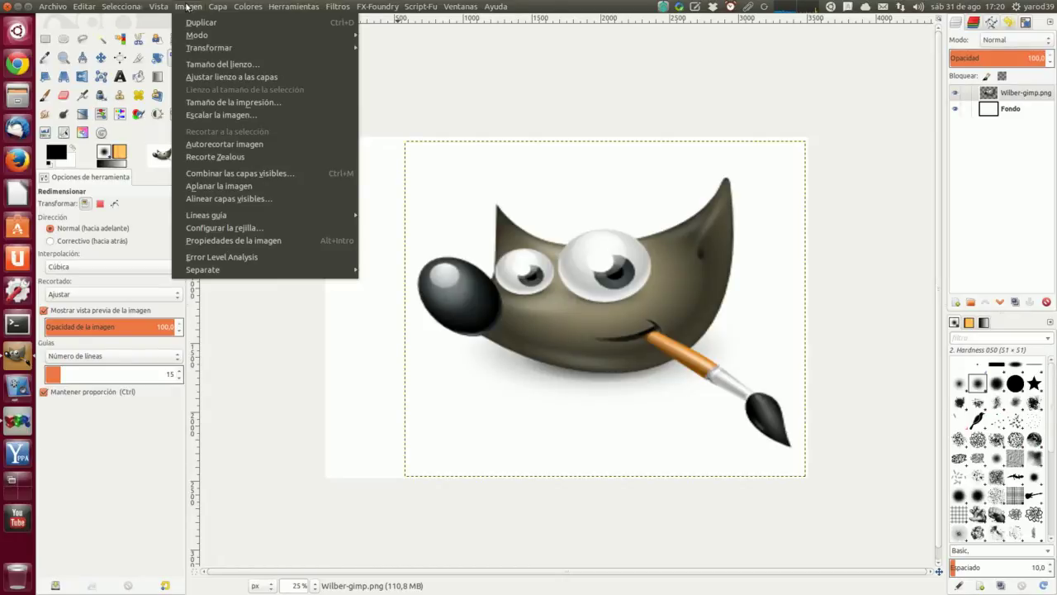
left_click(205, 77)
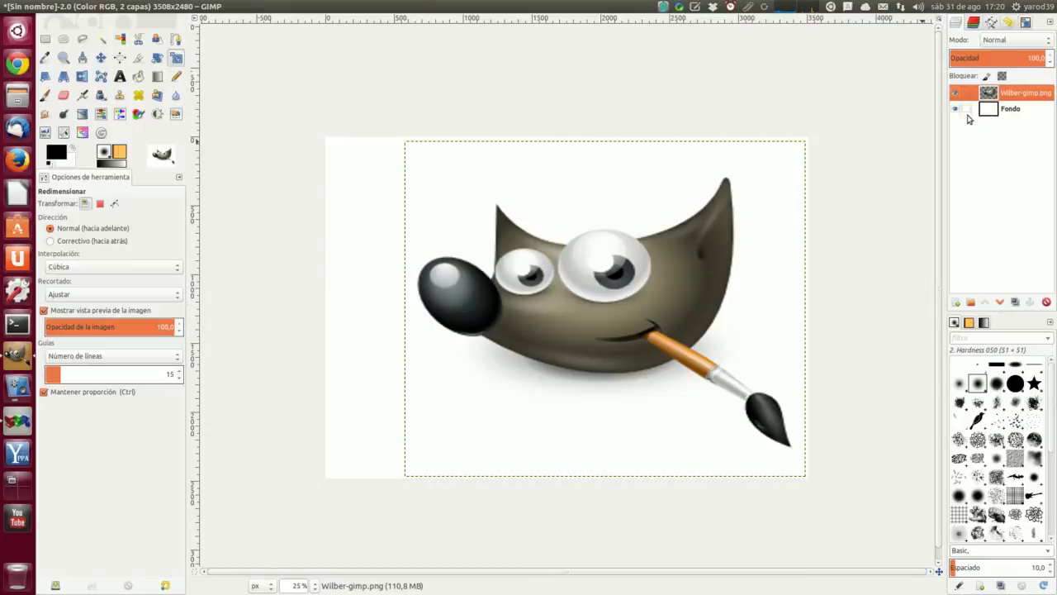
Delete the white Fondo layer, leaving only the Wilber-gimp.png layer
right_click(998, 111)
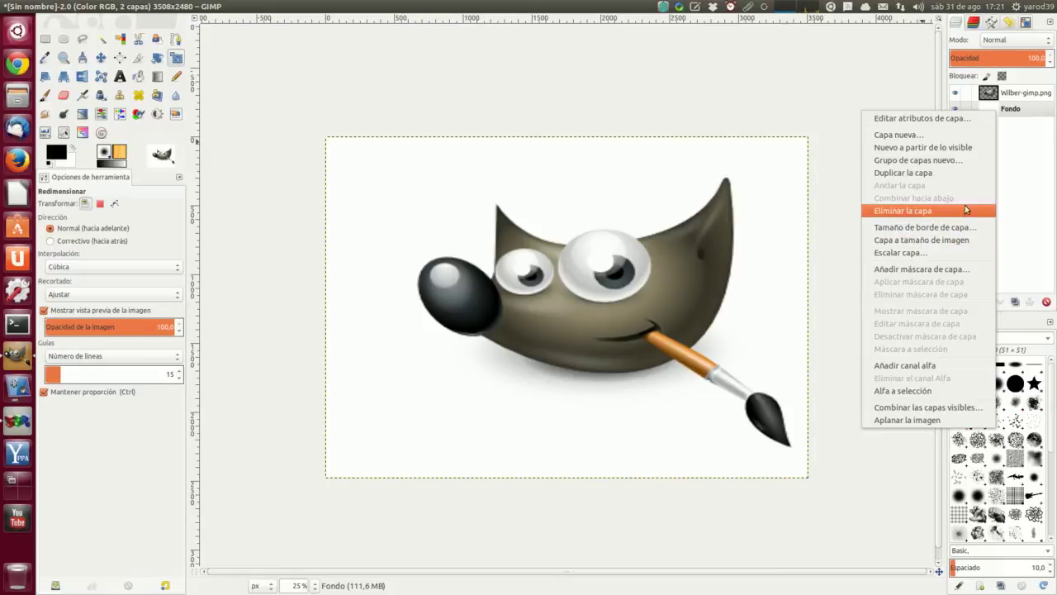
left_click(1021, 109)
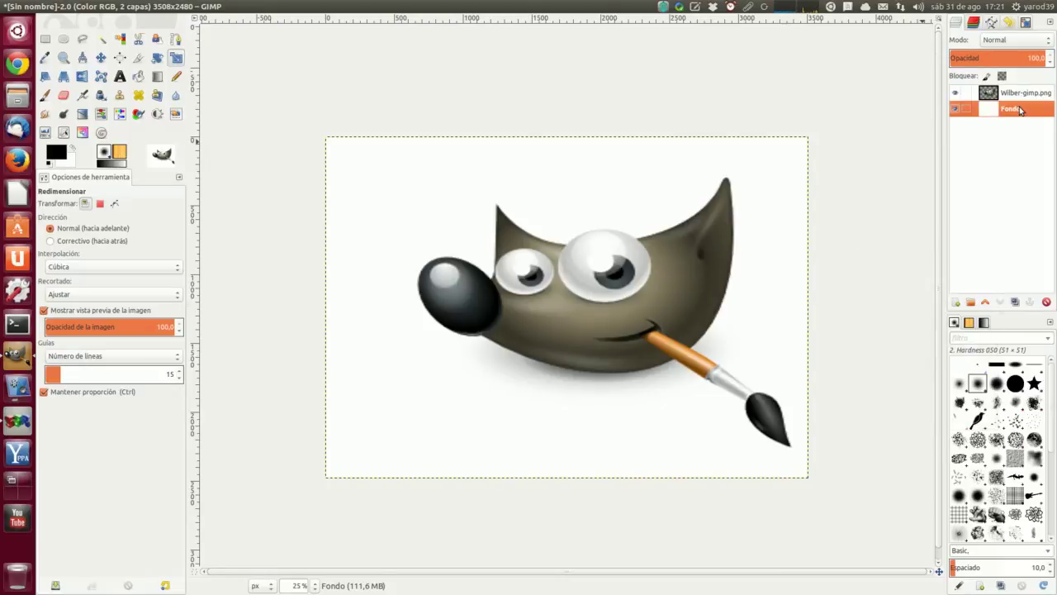
right_click(1021, 110)
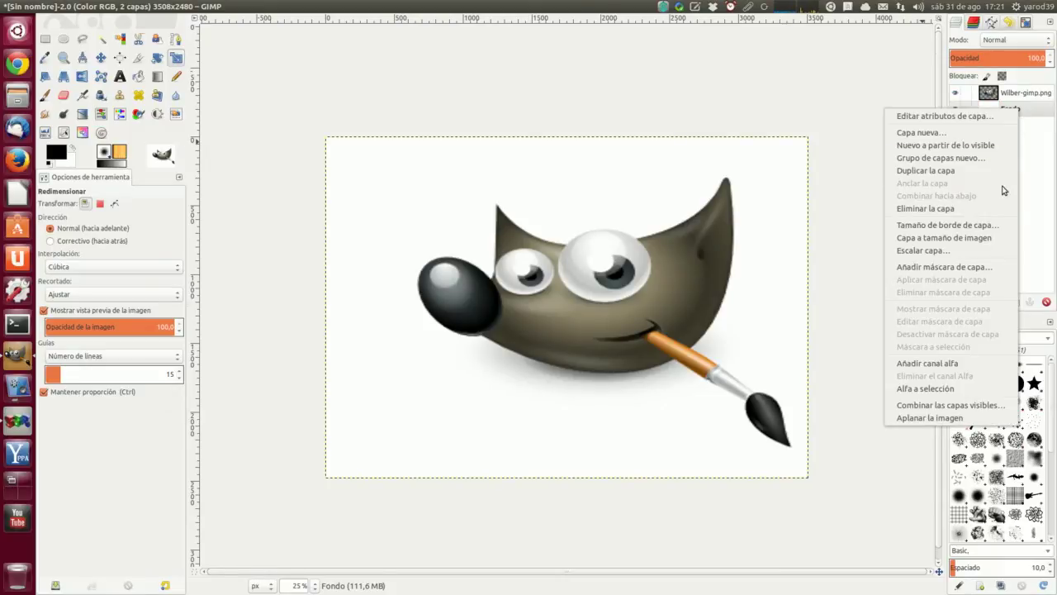
left_click(991, 208)
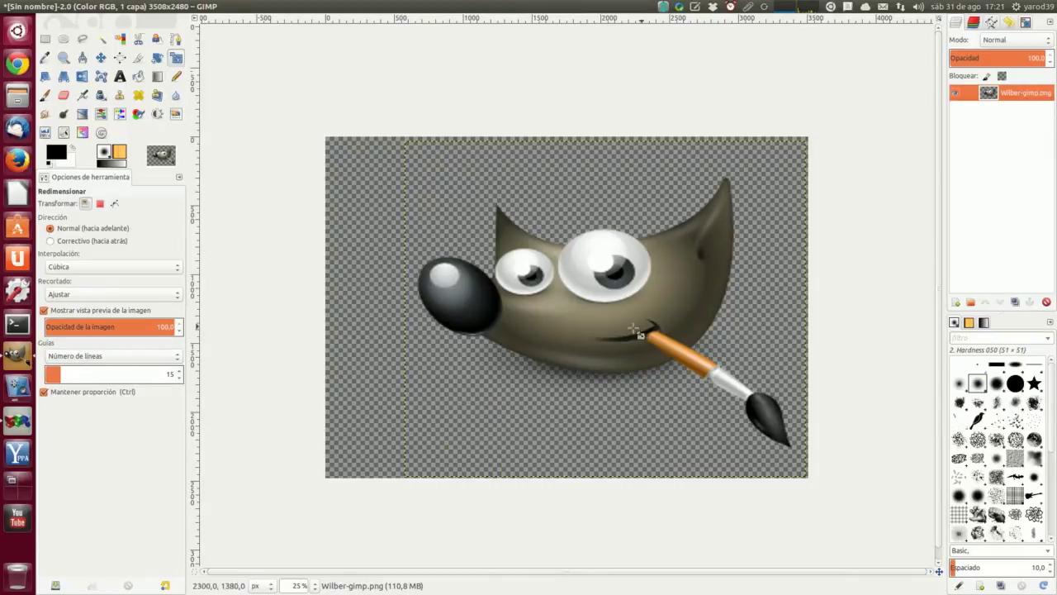
Move the Wilber layer slightly left towards the centre of the canvas and fit the canvas to the layers
left_click(576, 336)
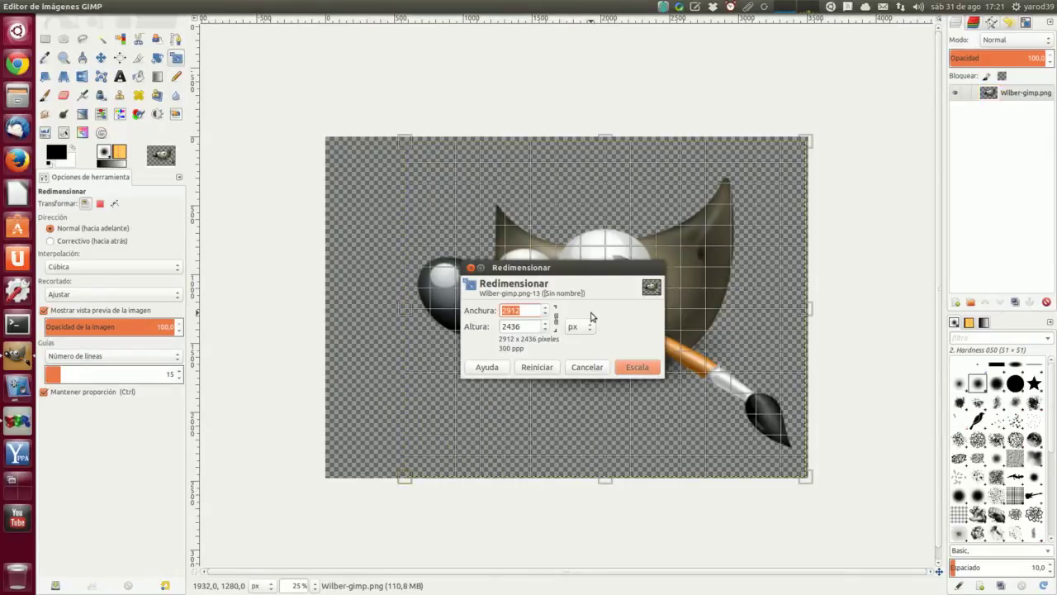
left_click(386, 273)
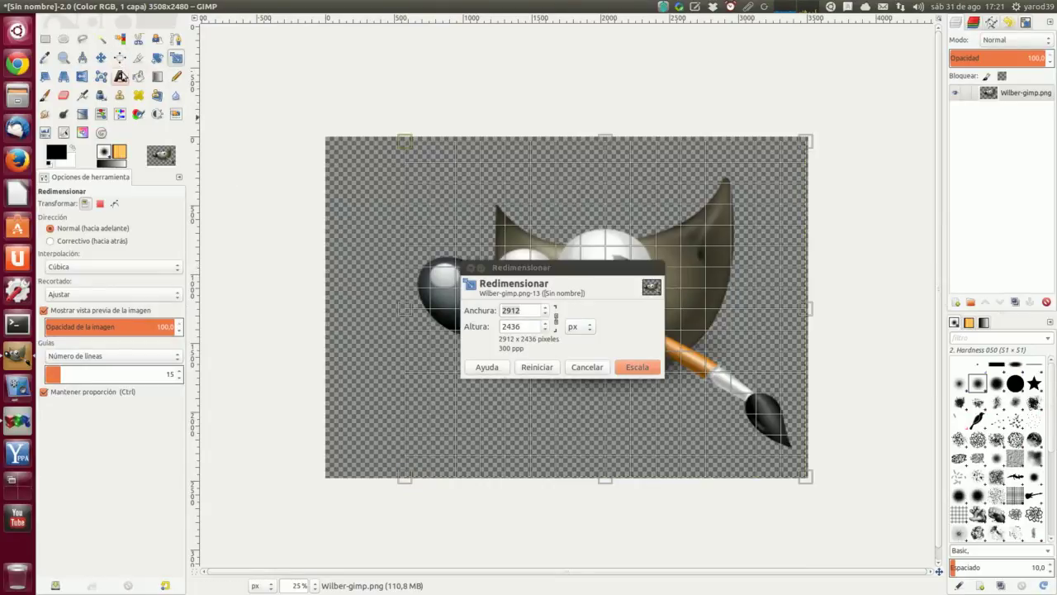
left_click(99, 58)
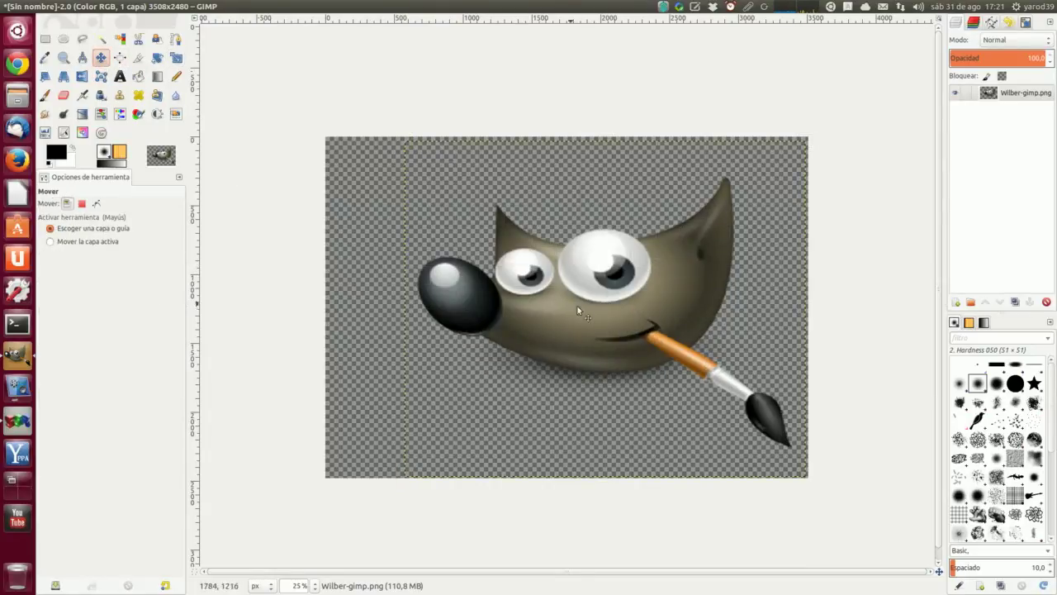
left_click_drag(585, 311, 553, 309)
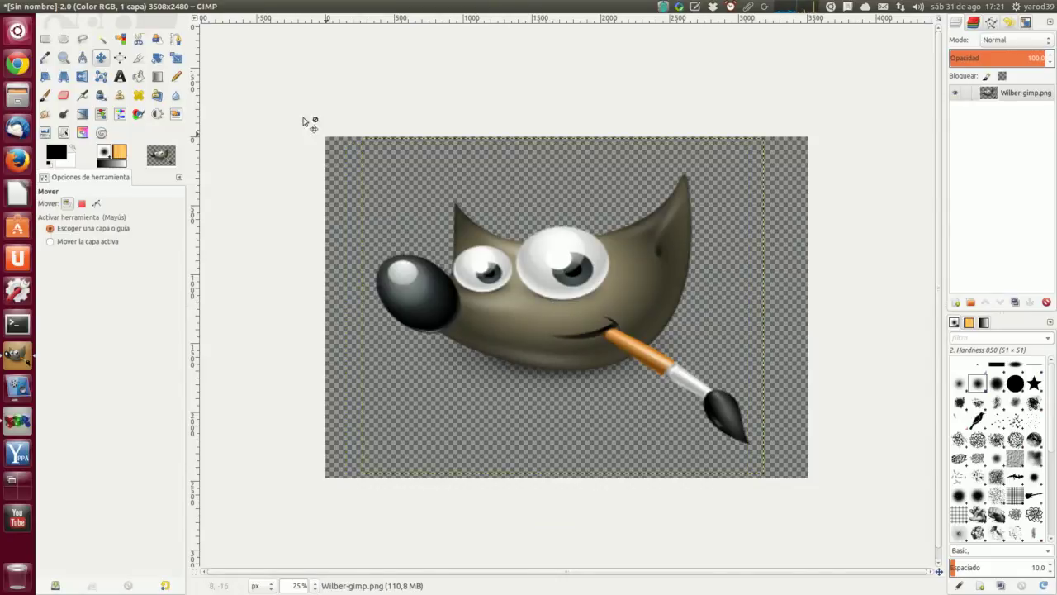
left_click(186, 7)
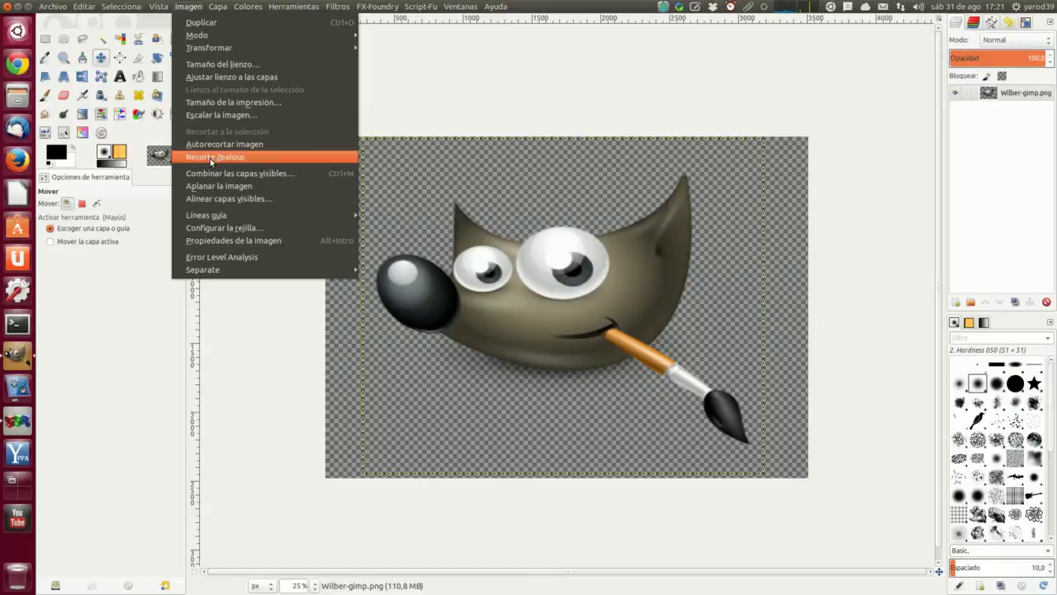
left_click(224, 79)
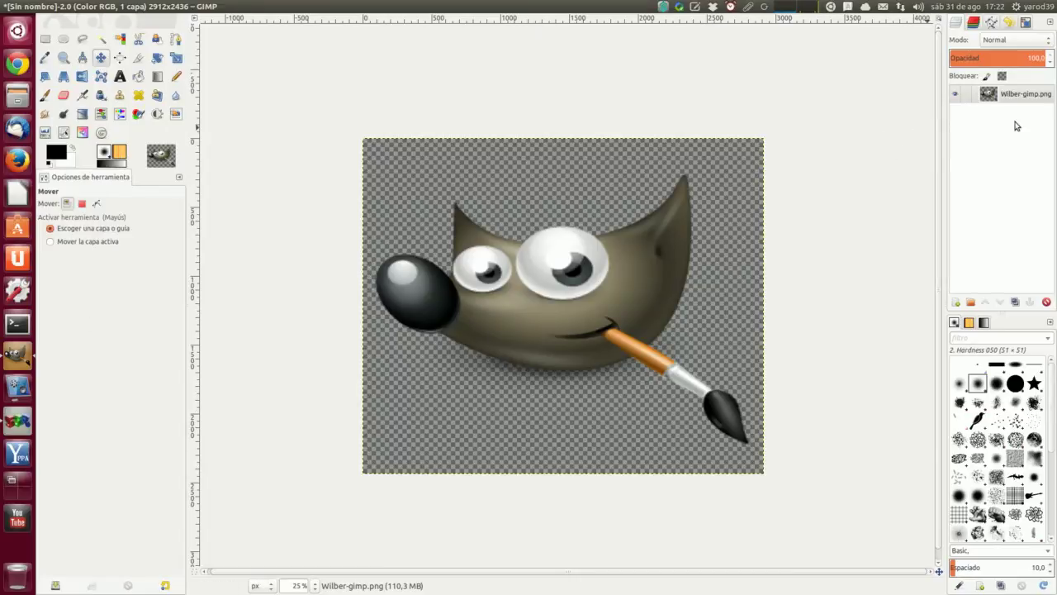
Set the foreground colour to cyan 61ffff and create a new 2912 x 2436 px layer named Capa filled with it
right_click(990, 96)
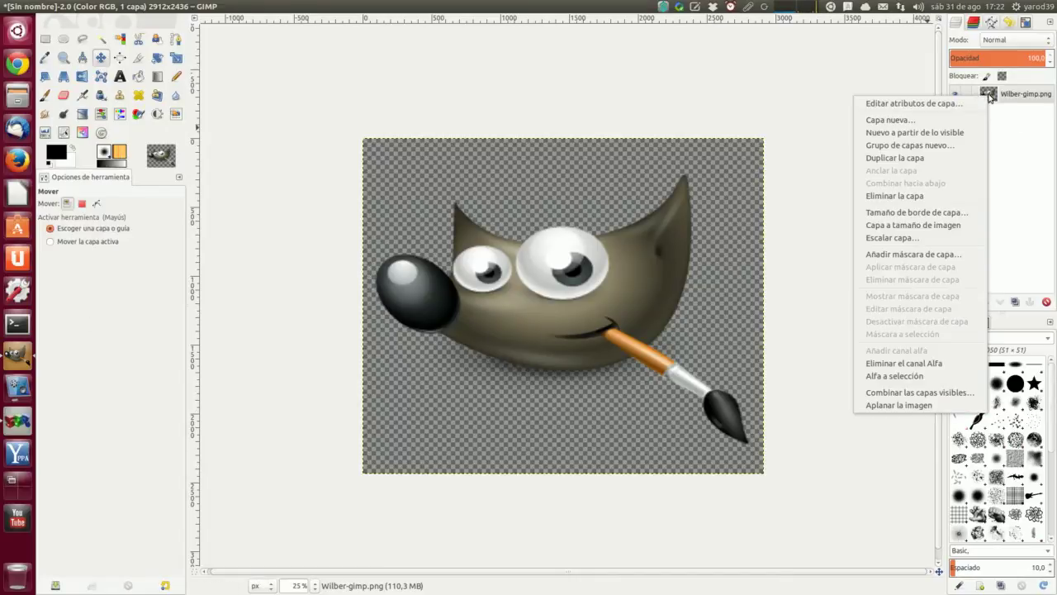
left_click(983, 121)
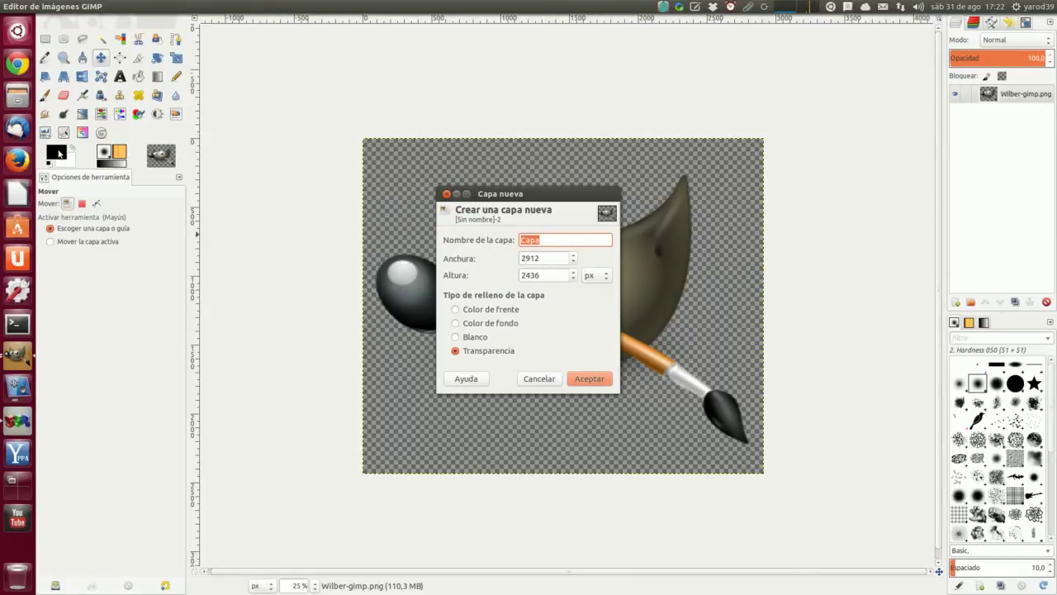
left_click(59, 152)
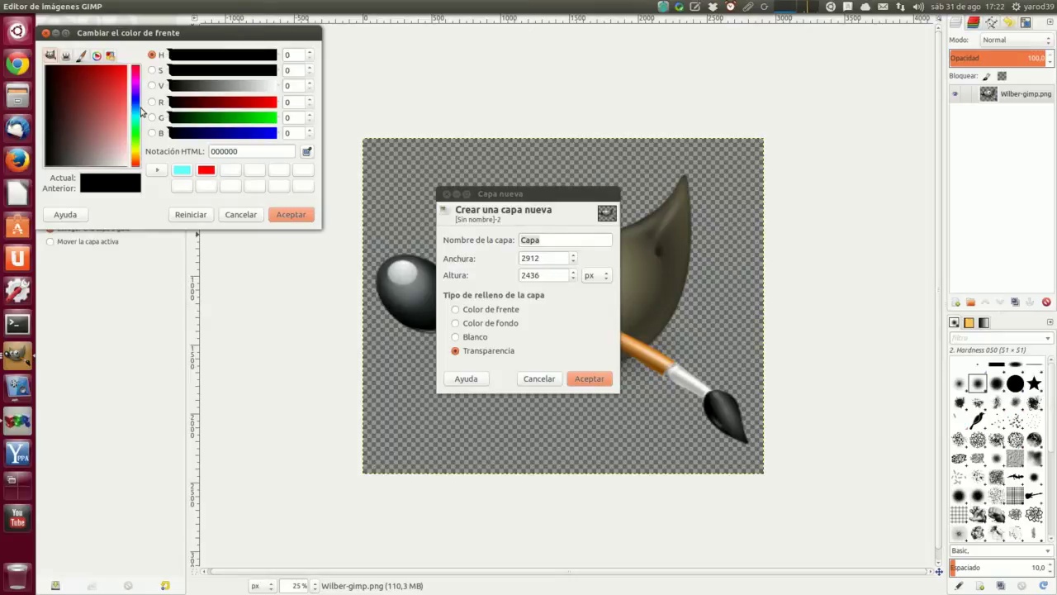
left_click(178, 171)
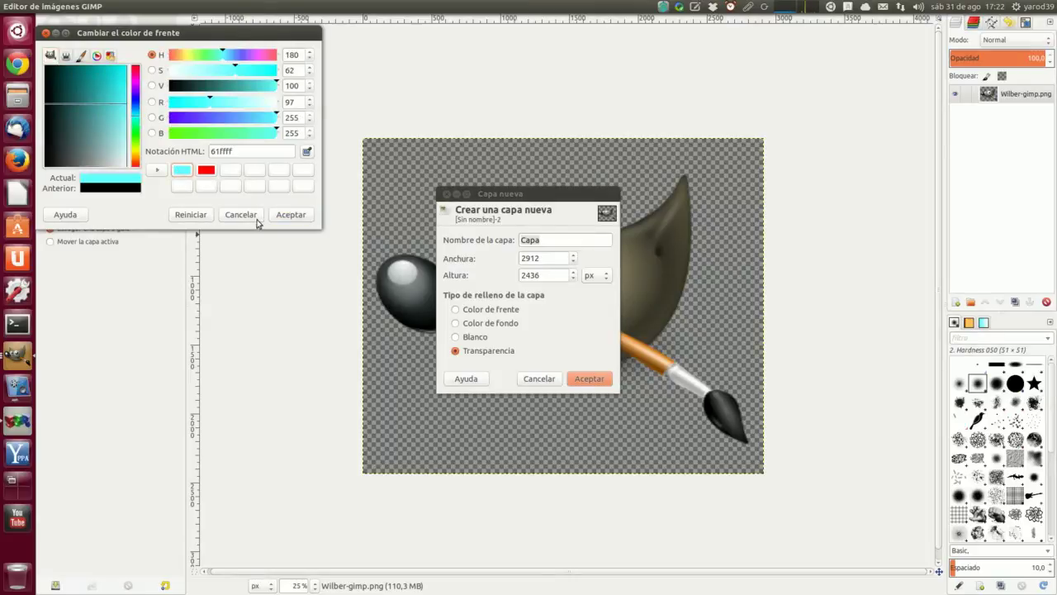
left_click(289, 215)
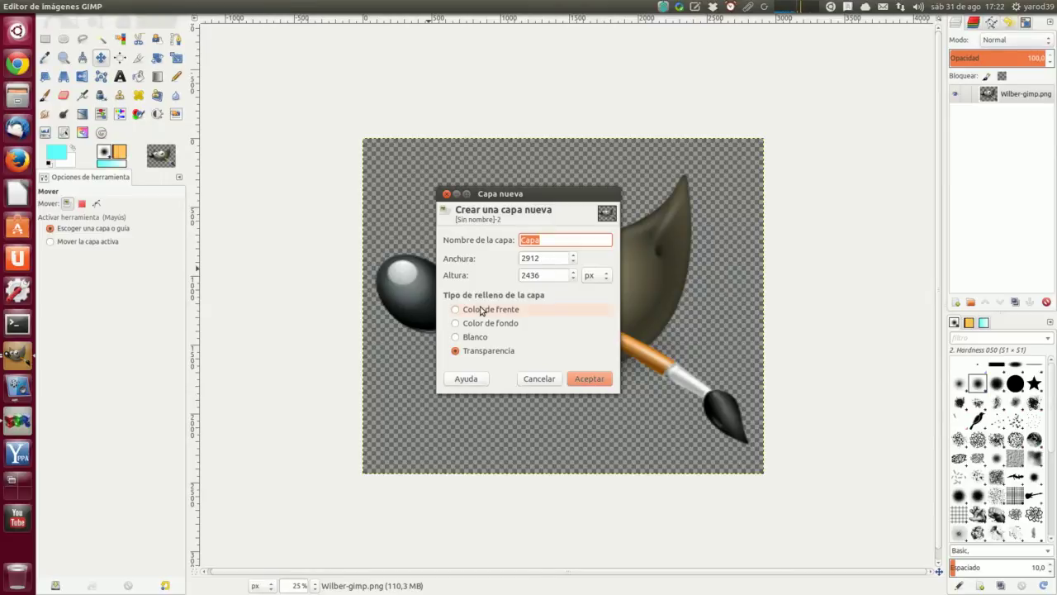
left_click(485, 309)
left_click(598, 385)
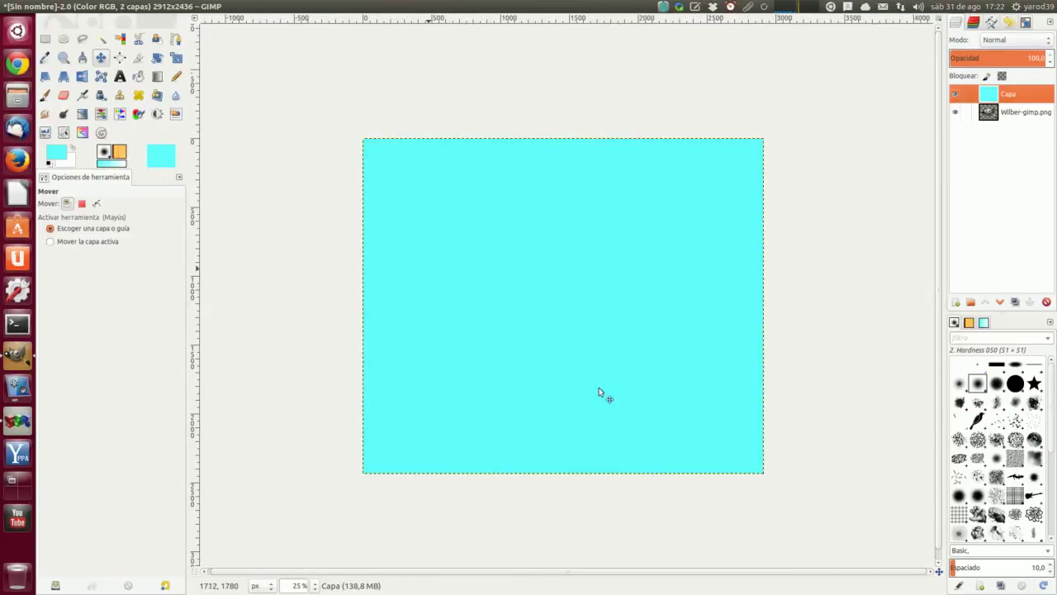
Place the Wilber-gimp.png layer above the cyan Capa layer, then delete Capa
left_click_drag(991, 114, 990, 96)
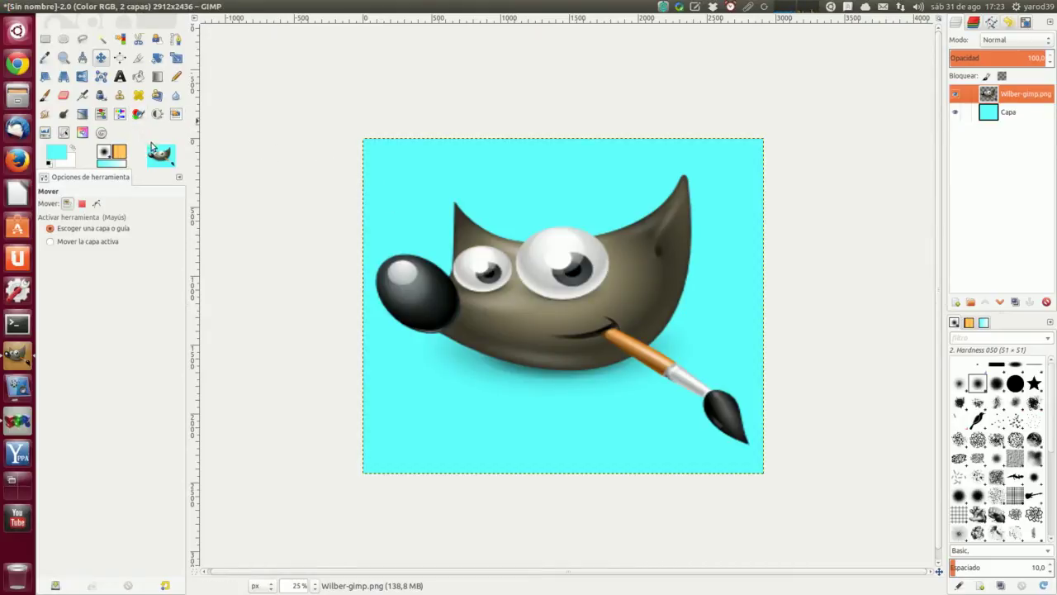
right_click(991, 113)
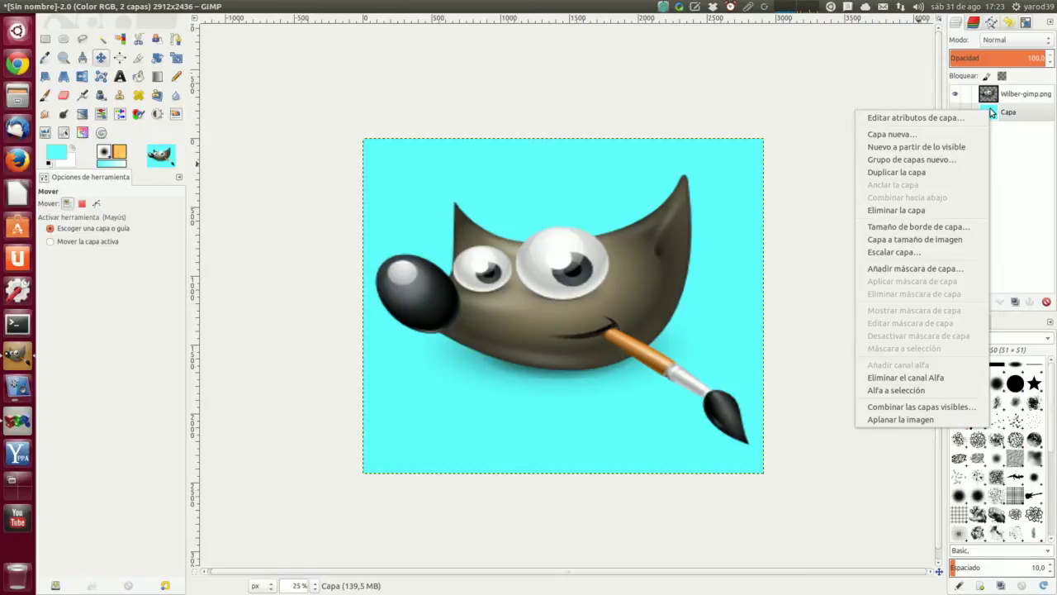
left_click(974, 214)
Create a 2912 x 2436 px transparent layer named Capa and place it below the Wilber-gimp.png layer
right_click(992, 93)
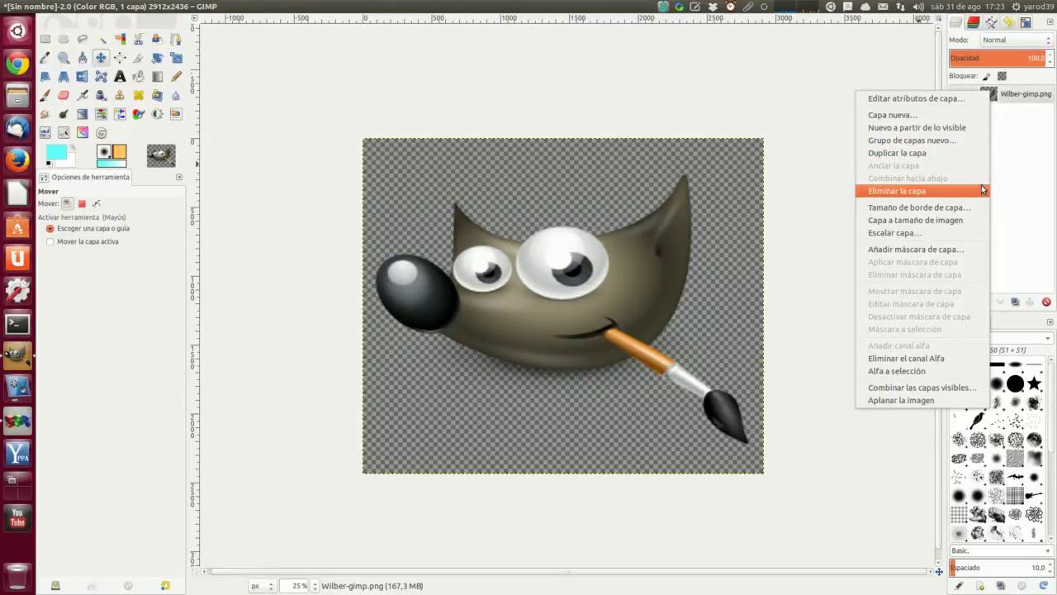
left_click(957, 115)
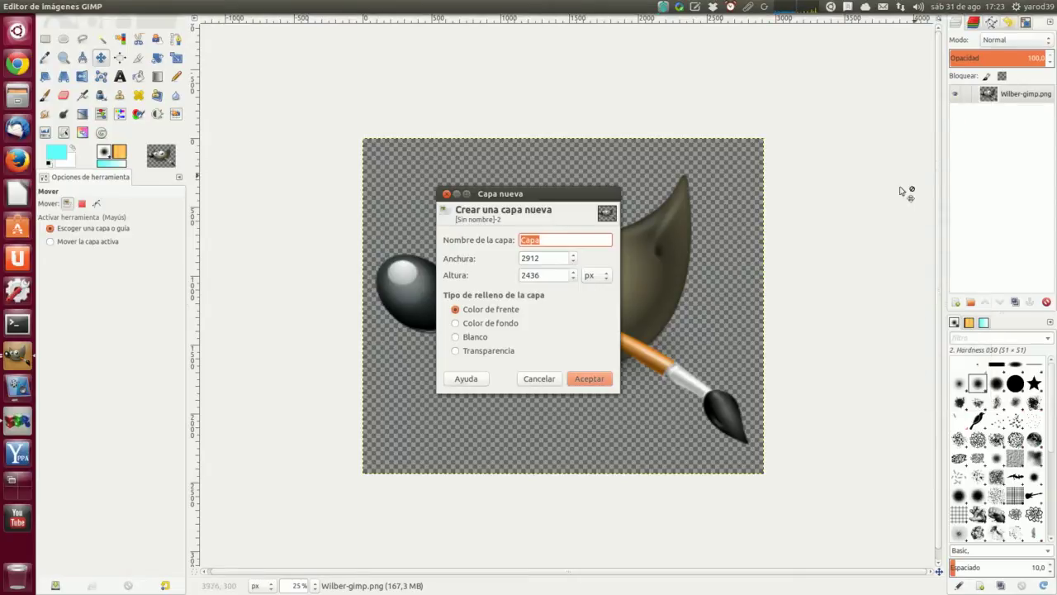
left_click(487, 351)
left_click(590, 378)
mouse_move(991, 113)
left_mouse_down()
mouse_move(1031, 99)
mouse_move(989, 113)
mouse_move(989, 93)
left_mouse_up()
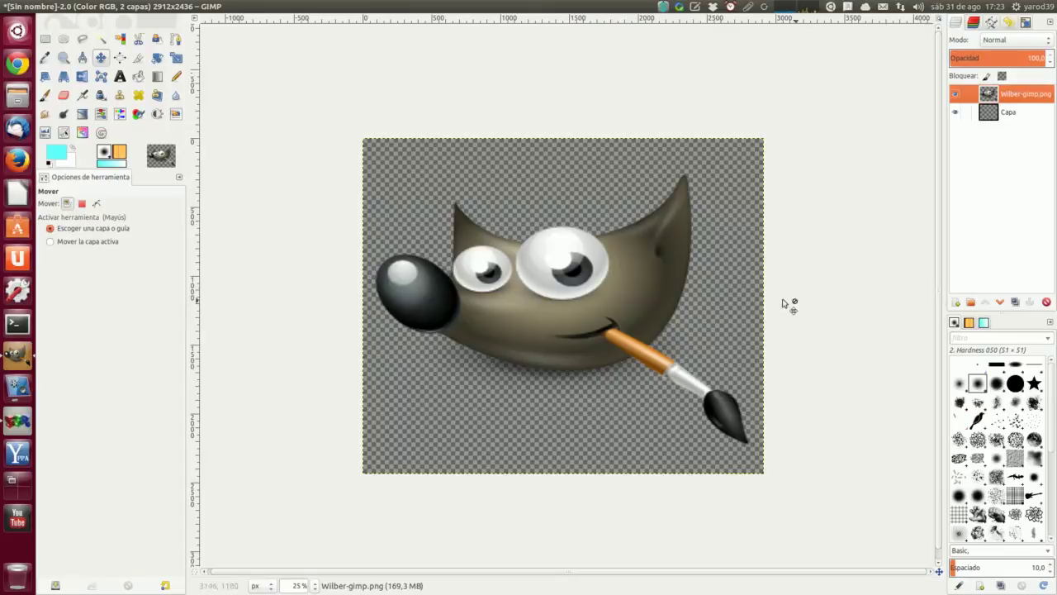
Bucket-fill the area around Wilber with the cyan foreground colour, and fill it again with the Pine pattern
left_click(142, 75)
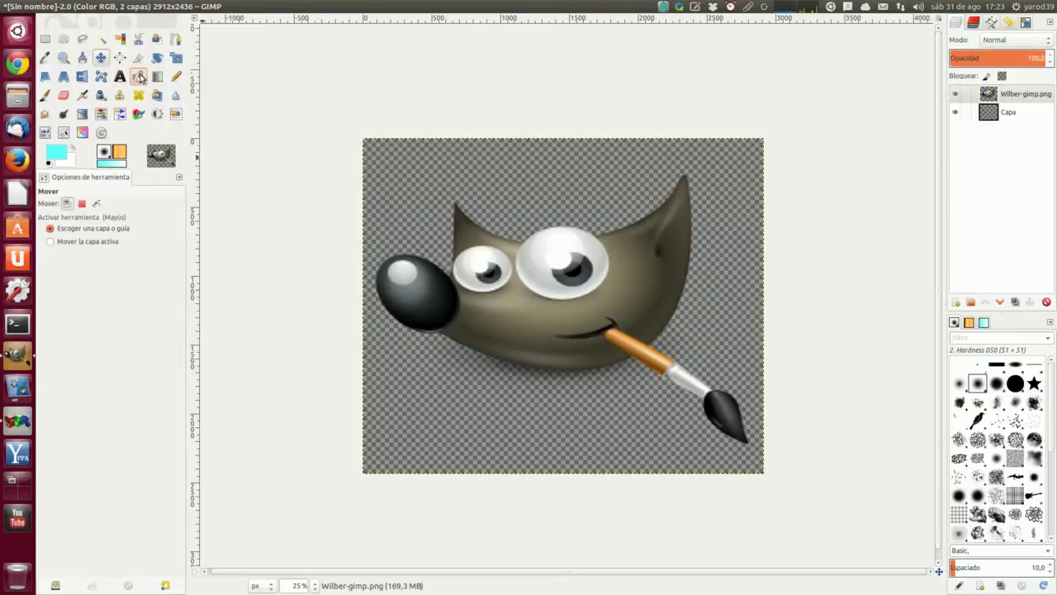
left_click(459, 174)
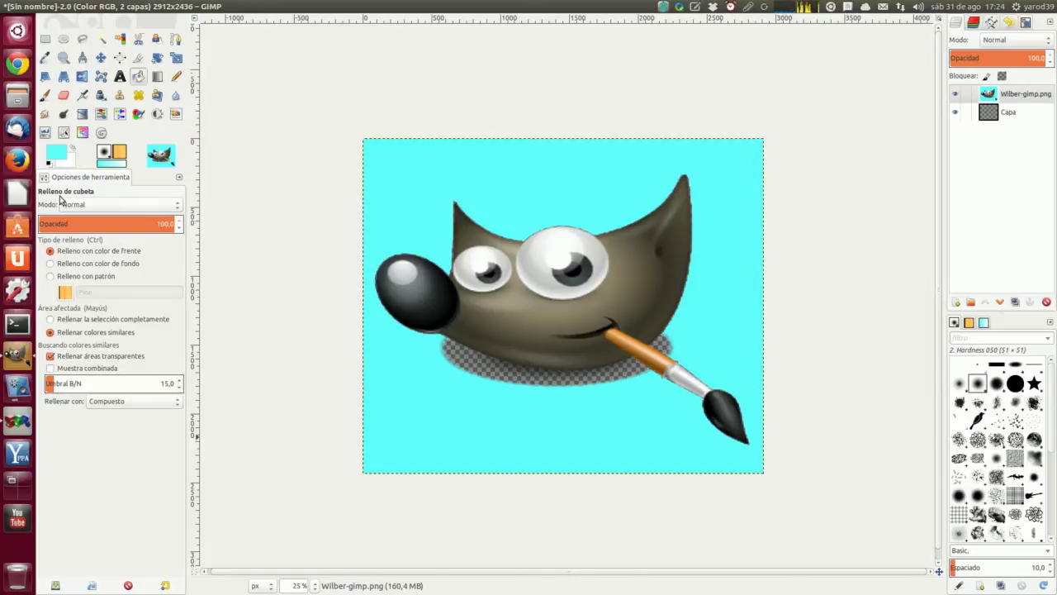
left_click(91, 279)
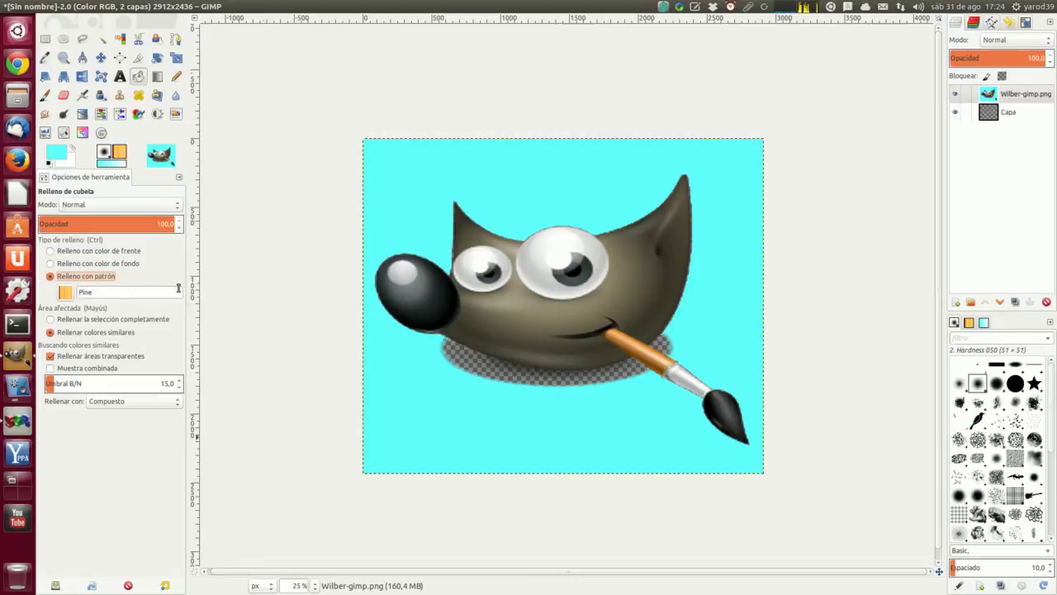
left_click(410, 198)
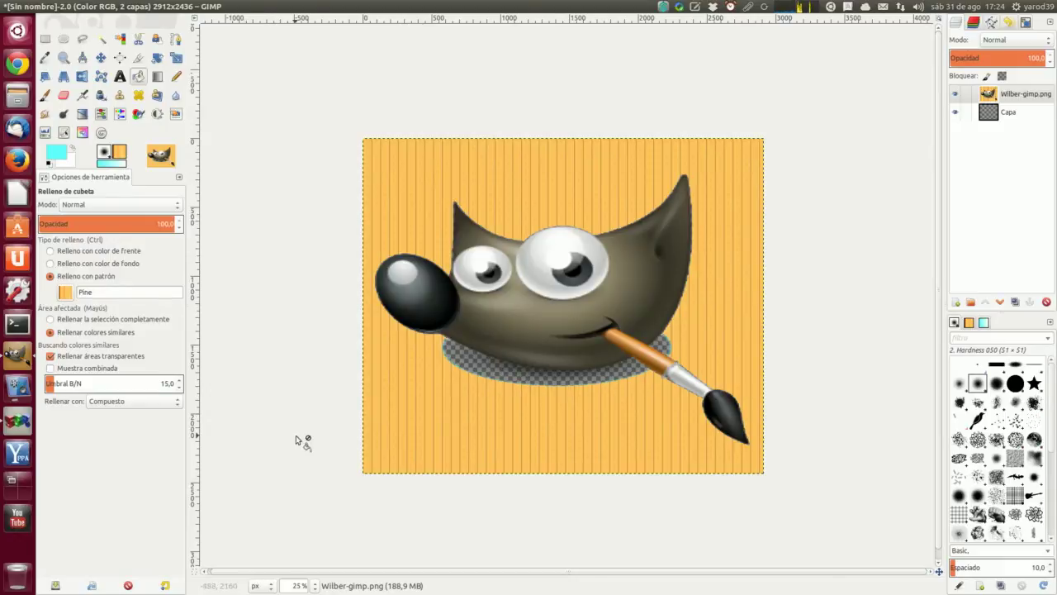
Choose the Grid pattern and try to bucket-fill the Pine-striped background around Wilber with it
left_click(970, 324)
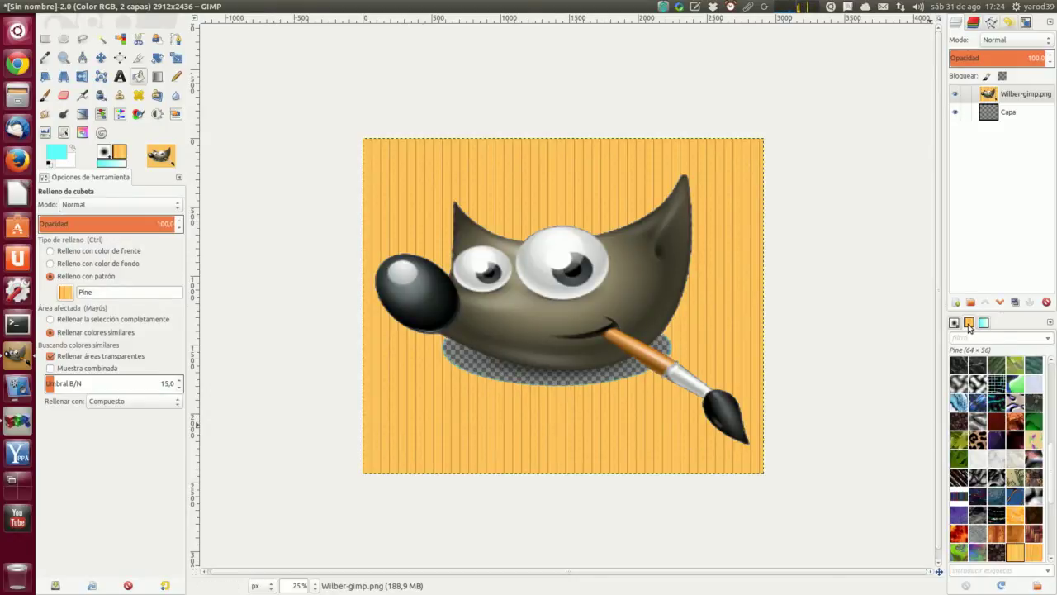
left_click(997, 385)
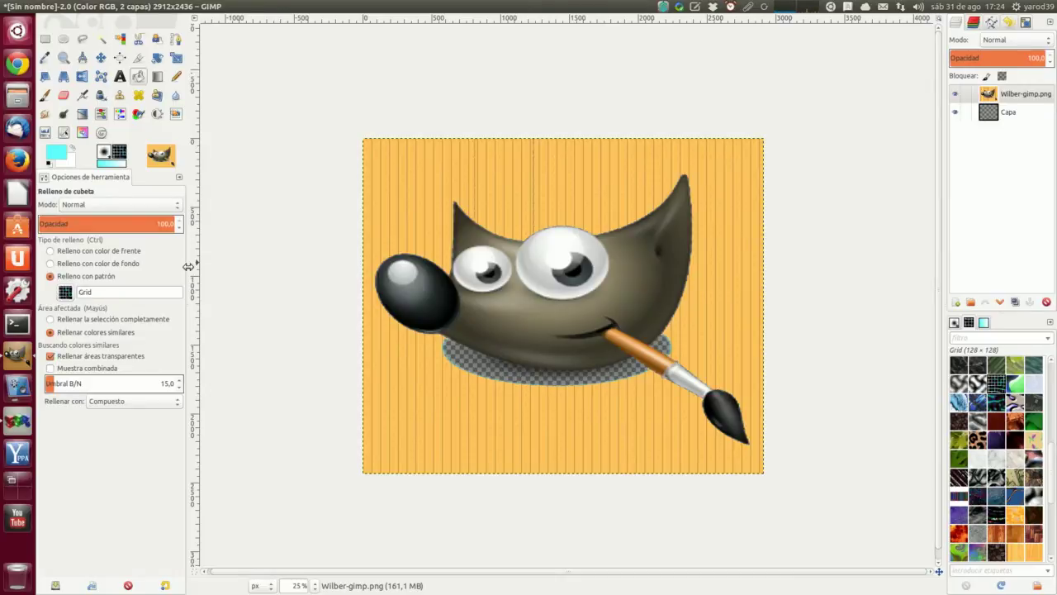
left_click(383, 385)
Undo all the bucket fills around Wilber and fill the transparent area with the Grid pattern instead
mouse_move(91, 7)
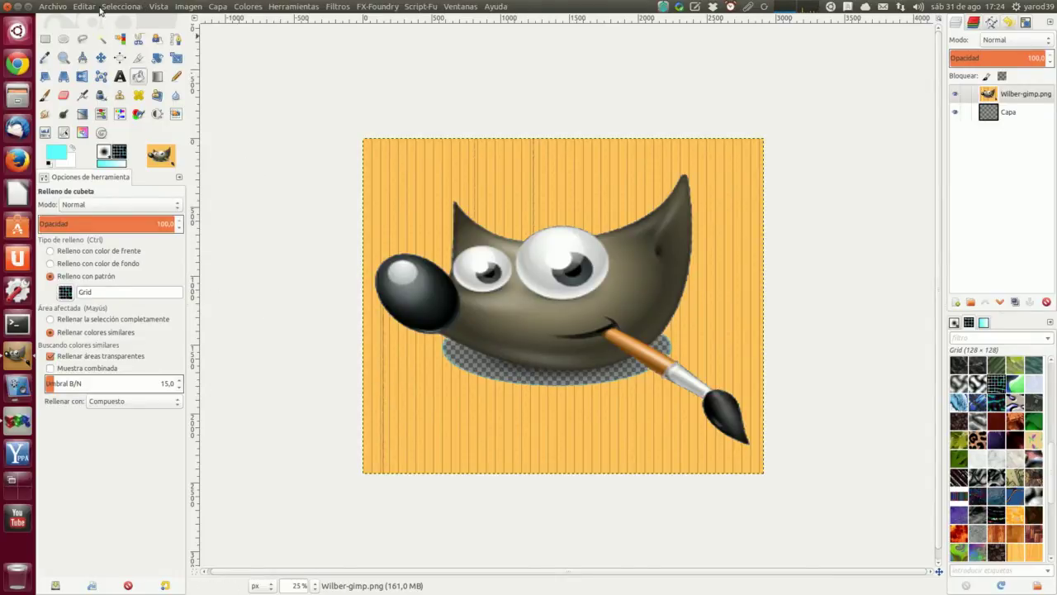
left_click(91, 6)
left_click(93, 23)
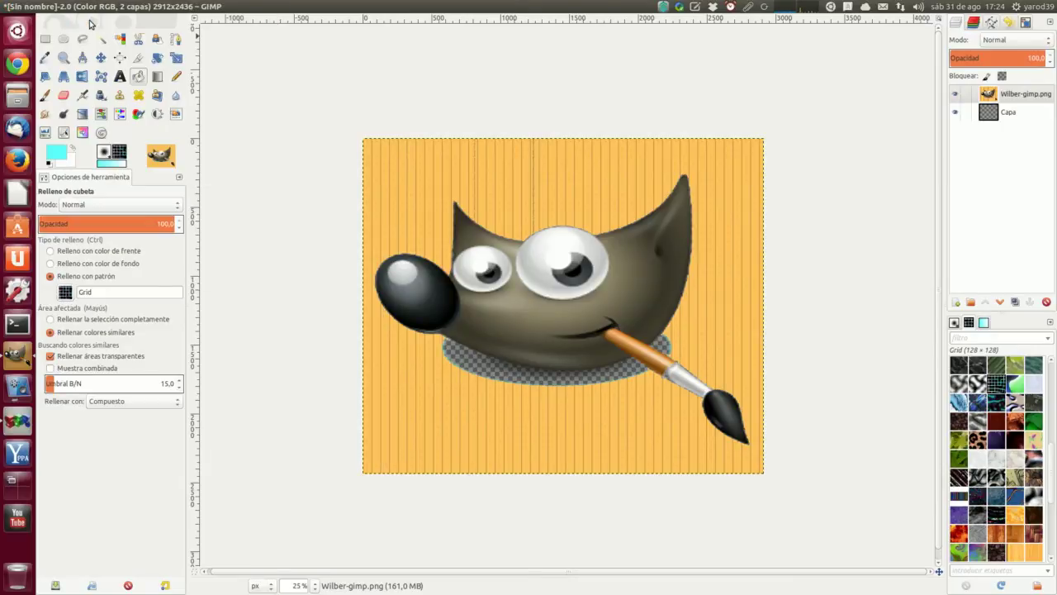
left_click(88, 8)
left_click(93, 22)
left_click(88, 7)
left_click(91, 22)
left_click(88, 8)
left_click(90, 23)
left_click(87, 7)
left_click(91, 22)
left_click(89, 7)
left_click(91, 22)
left_click(88, 8)
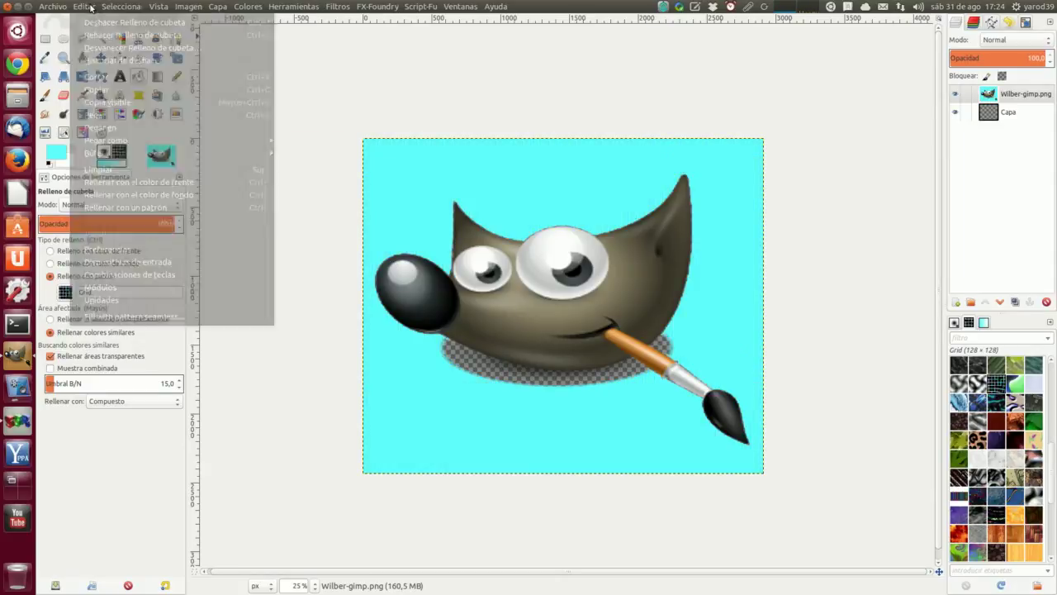
left_click(91, 22)
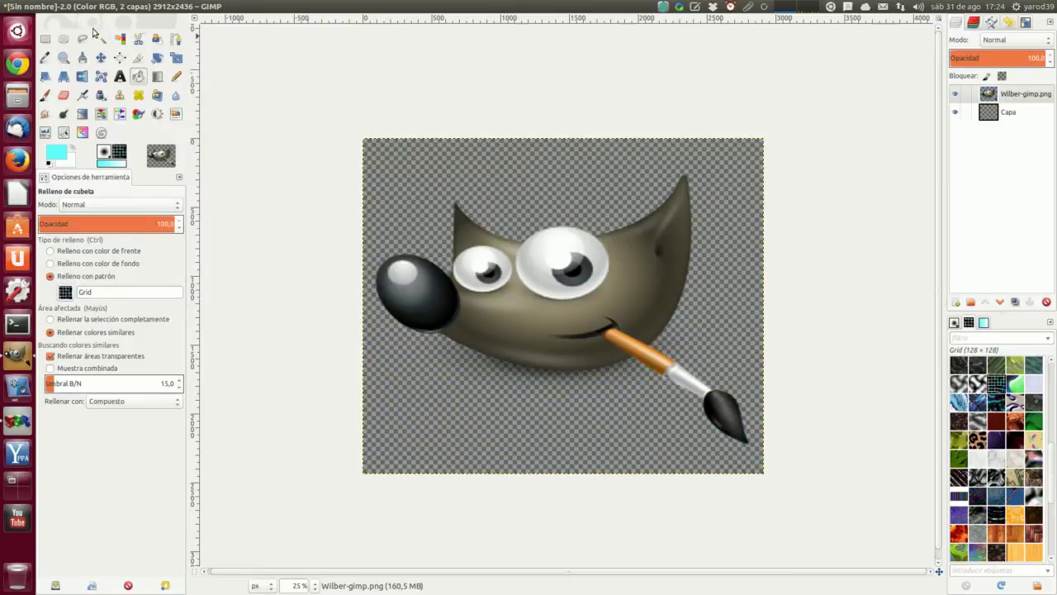
left_click(410, 193)
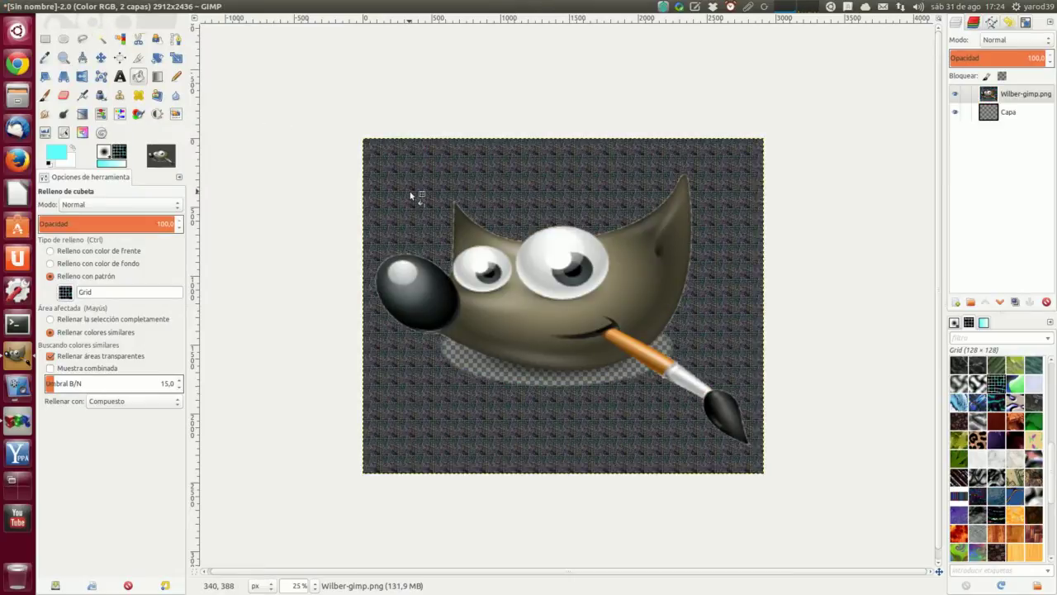
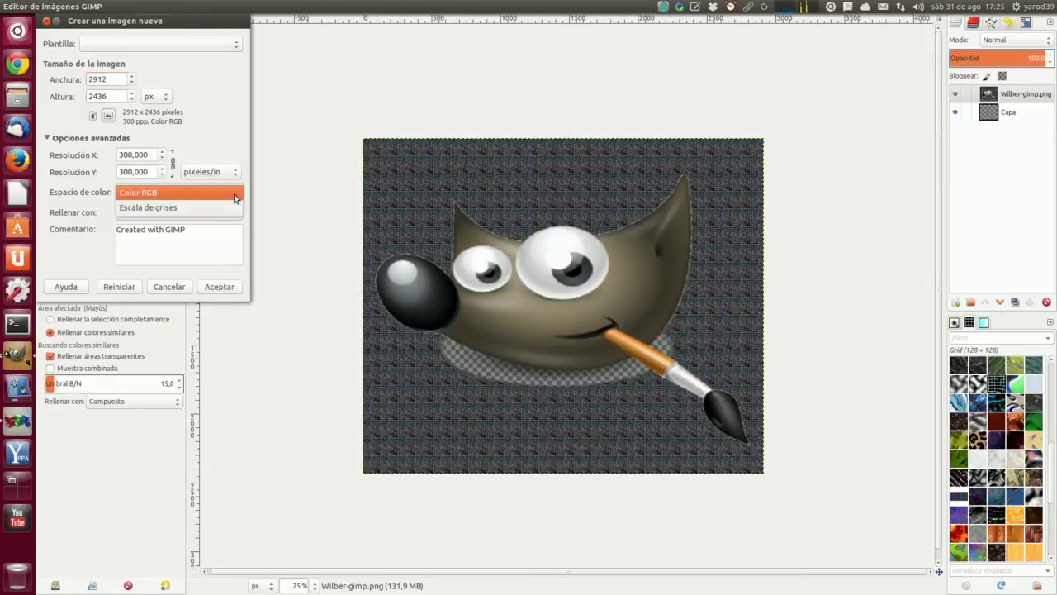
Create a new 2912 x 2436 px image in Color RGB at 300 pixels/in, filled with Transparencia
left_click(235, 197)
left_click(234, 211)
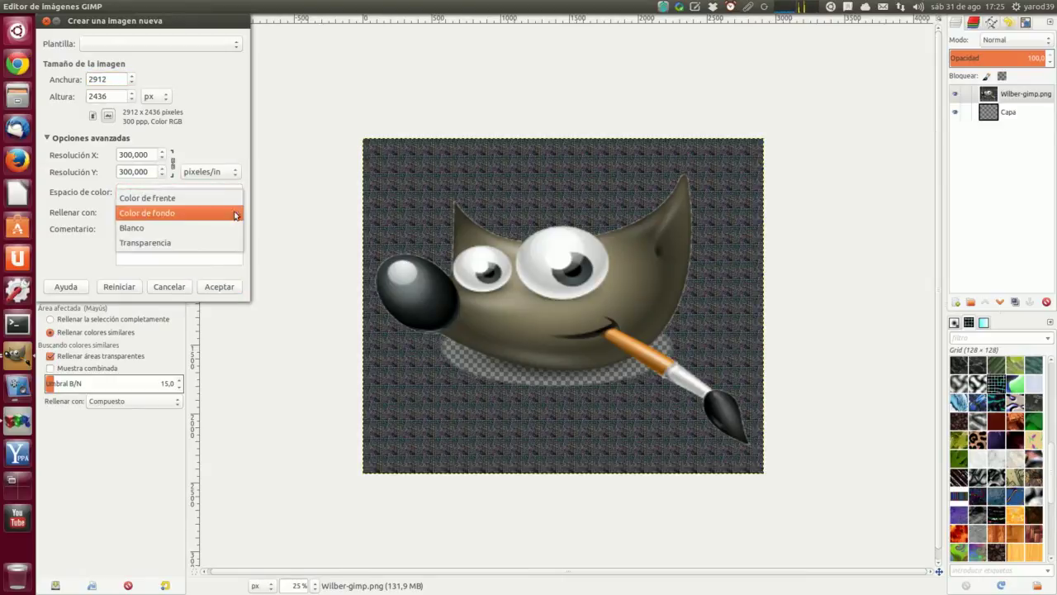
left_click(231, 243)
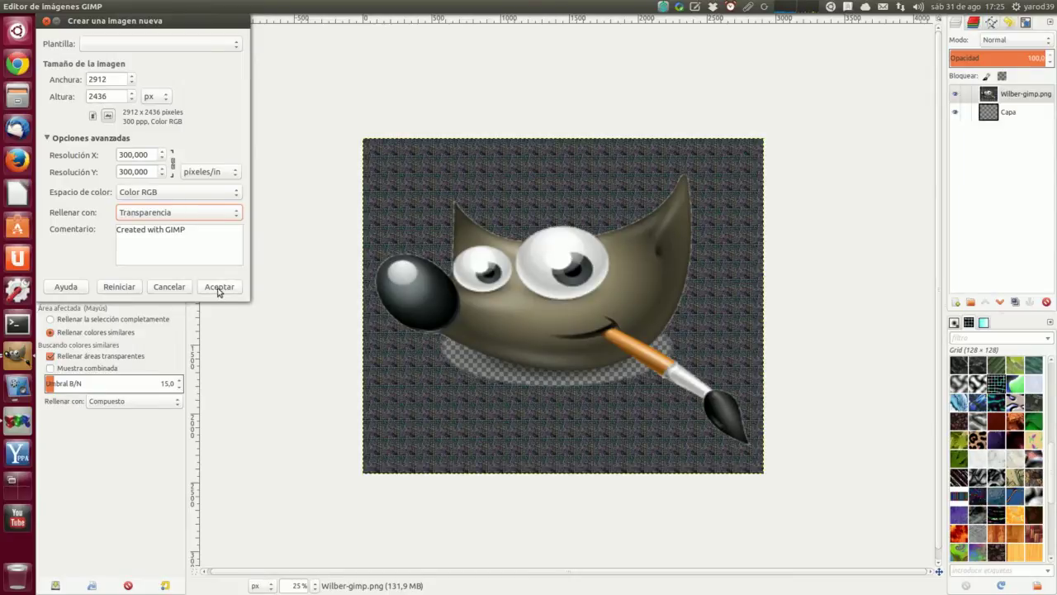
left_click(219, 286)
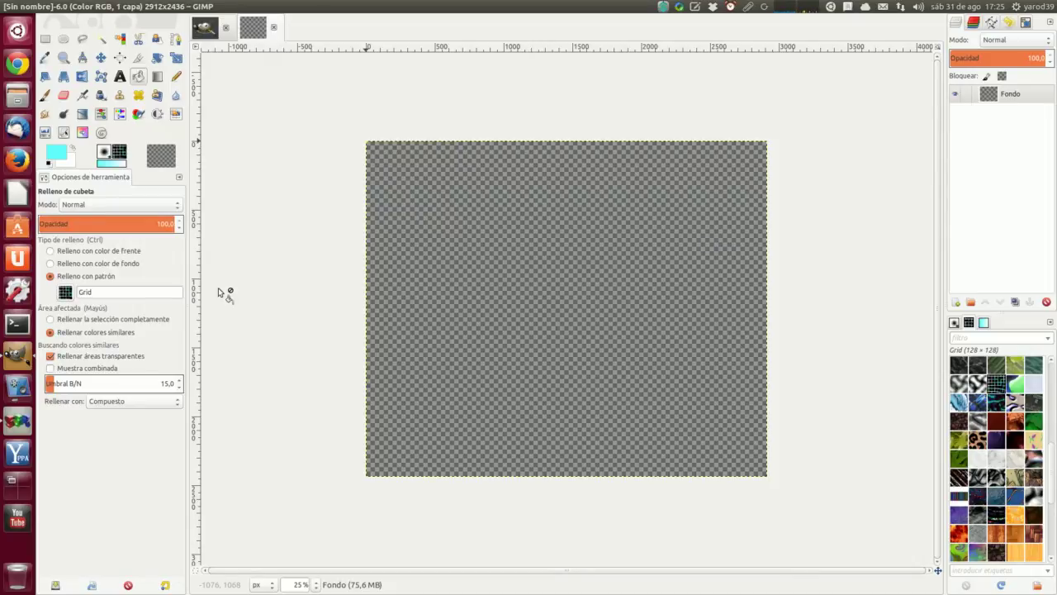
Set the foreground colour to blue 6191ff, create a layer named Capa filled with it, and place it below Fondo
right_click(991, 99)
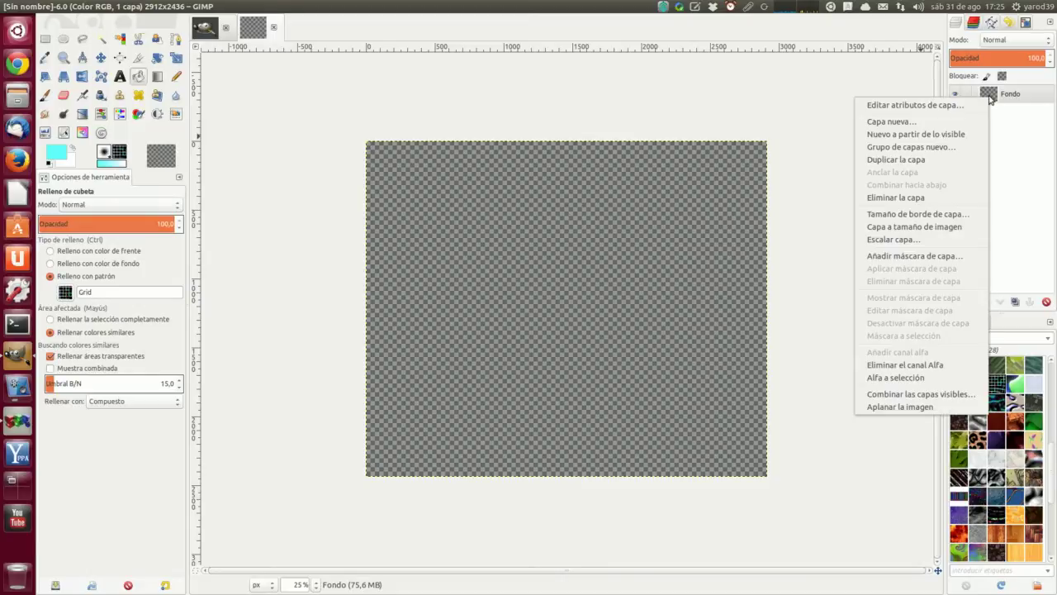
left_click(985, 126)
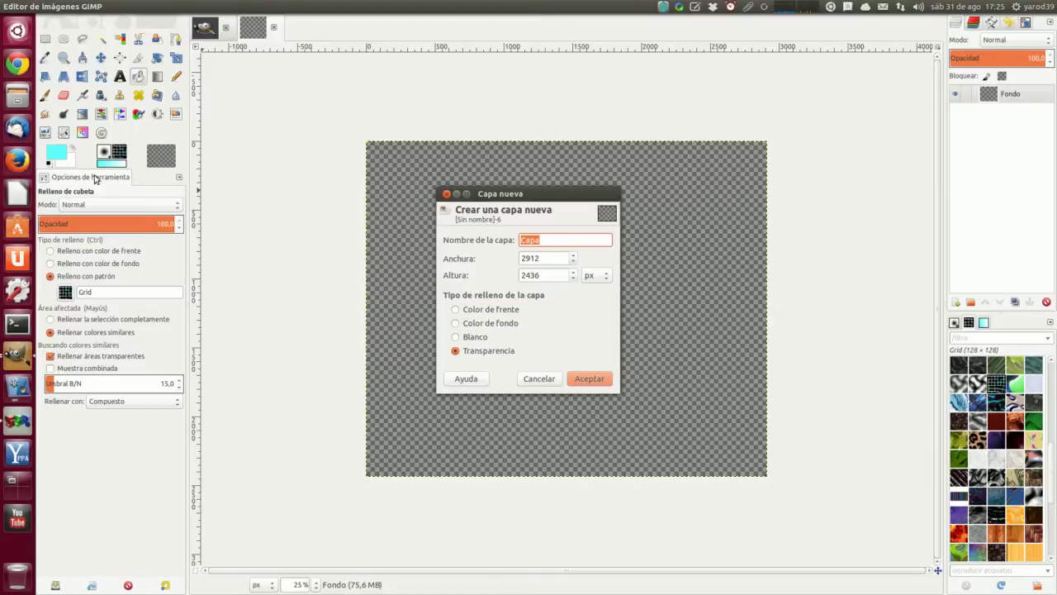
left_click(60, 155)
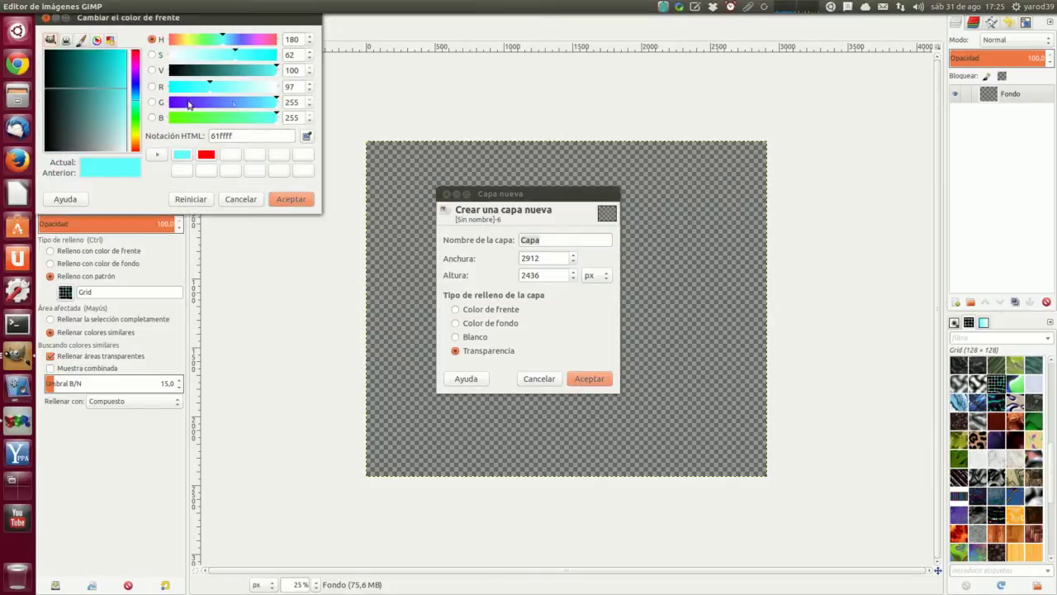
left_click(137, 93)
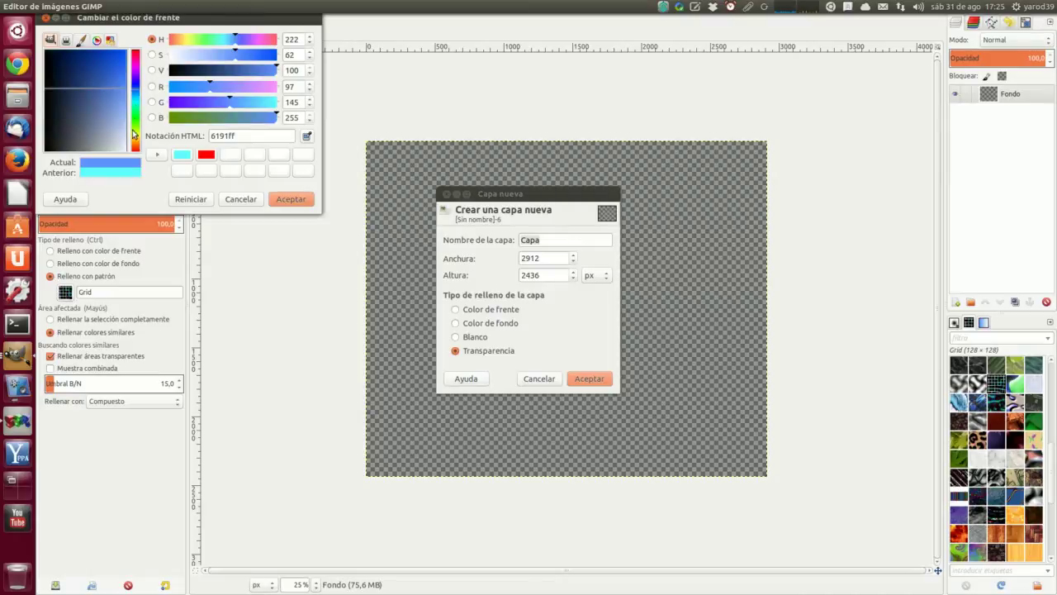
left_click(291, 200)
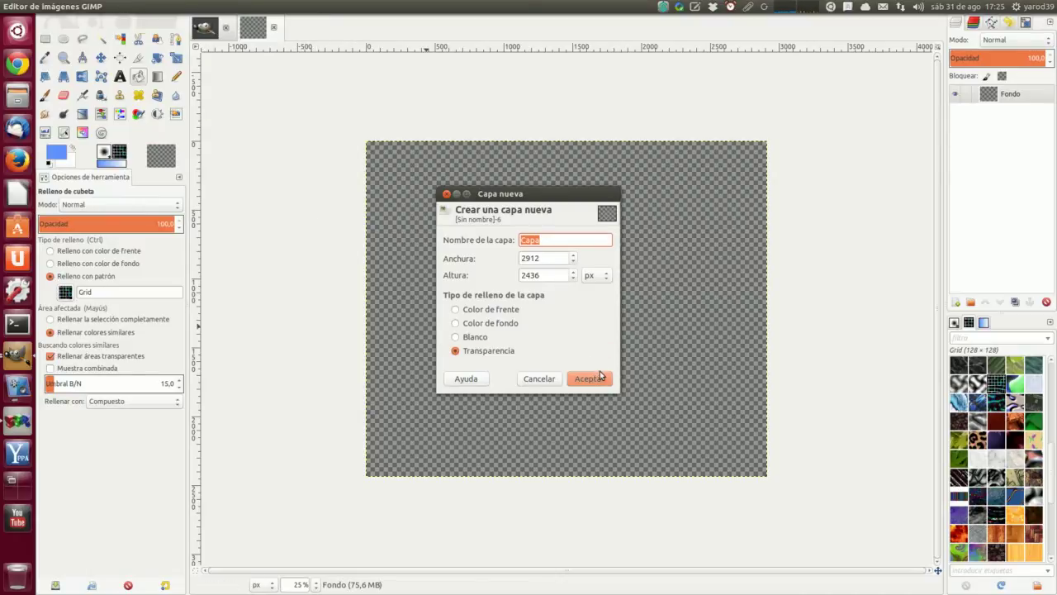
left_click(511, 314)
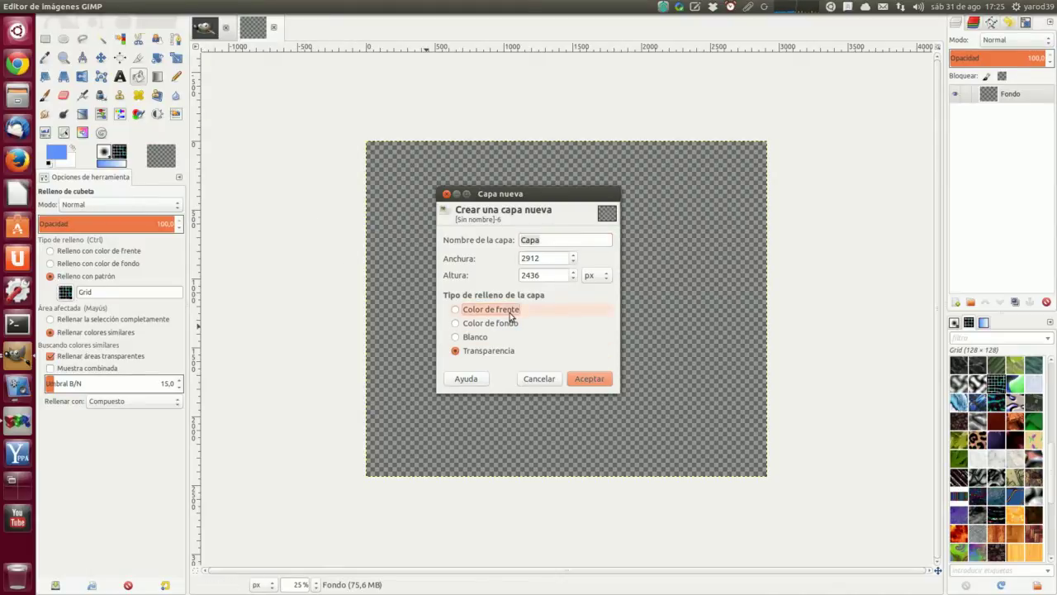
left_click(587, 378)
left_click_drag(991, 112, 985, 91)
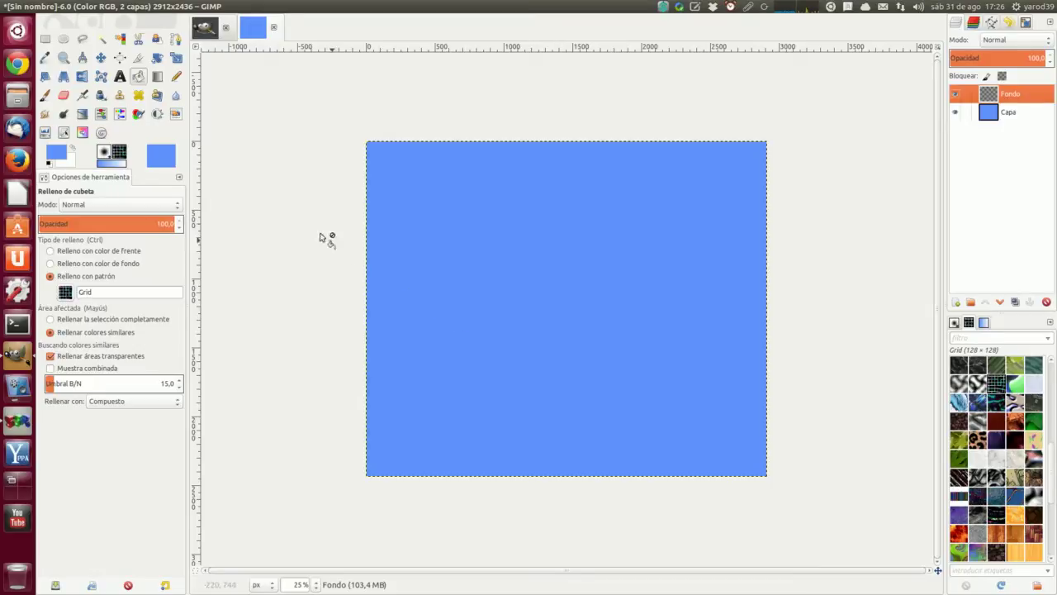
Set the bucket fill to Detrás mode and to fill with the foreground colour
left_click(176, 204)
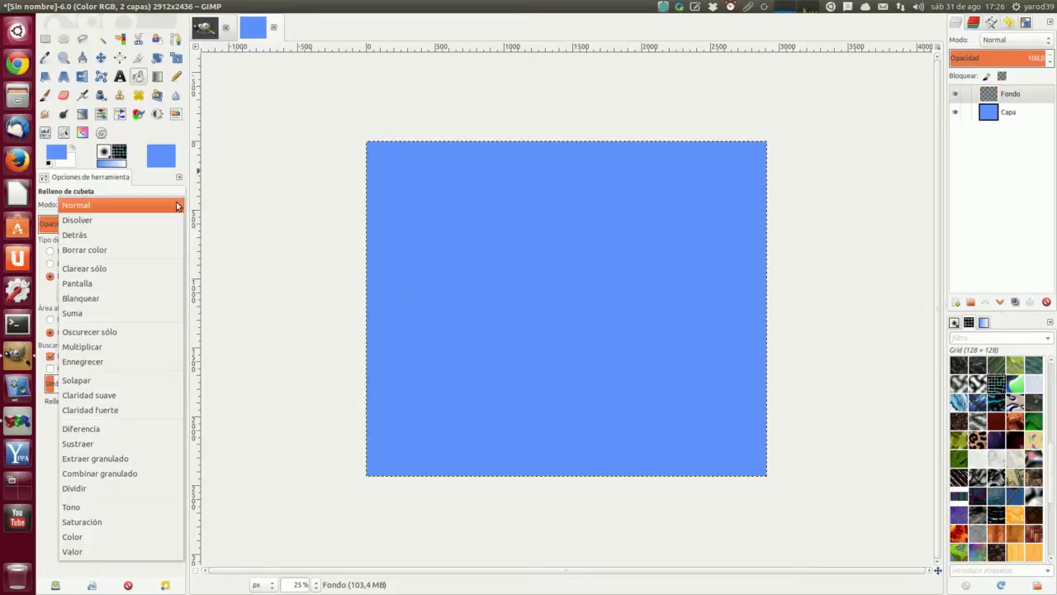
left_click(173, 236)
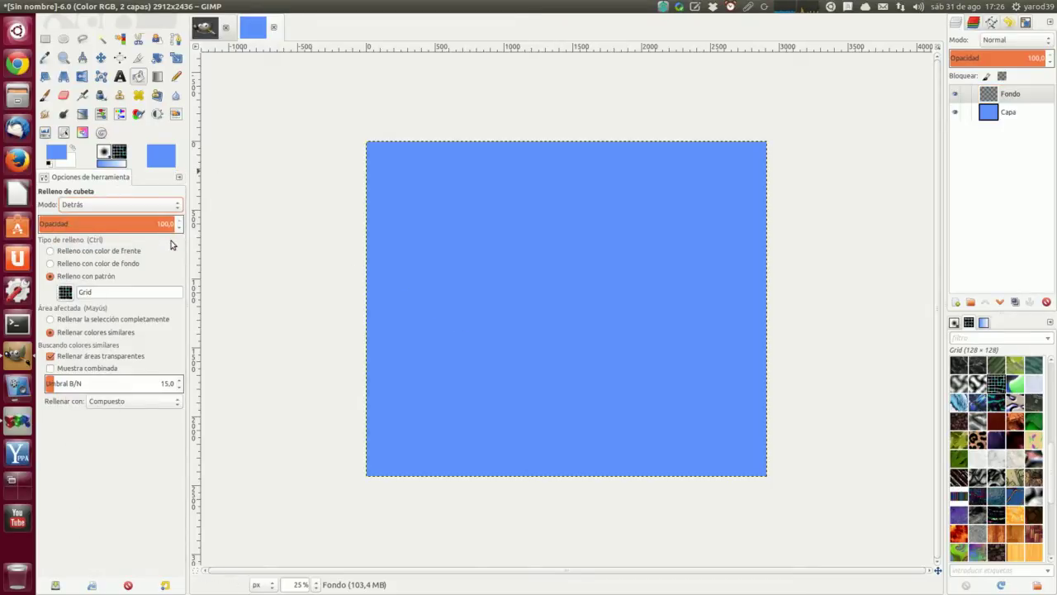
left_click(89, 252)
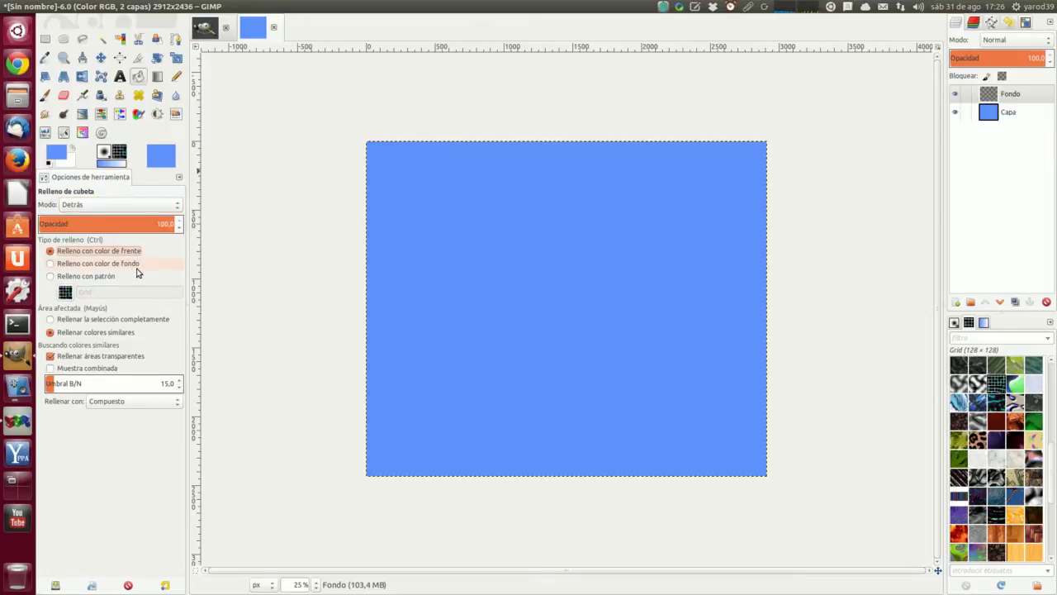
Set the foreground colour to a deep saturated blue and paint a horizontal pencil stroke across the upper part of the Fondo layer
left_click(56, 153)
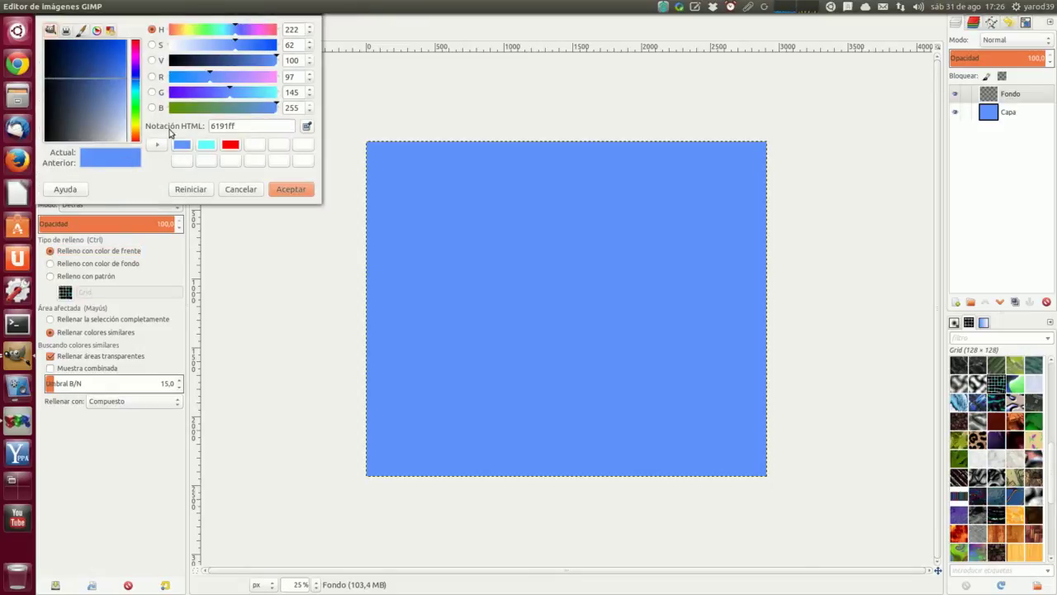
left_click_drag(136, 81, 132, 31)
left_click(290, 191)
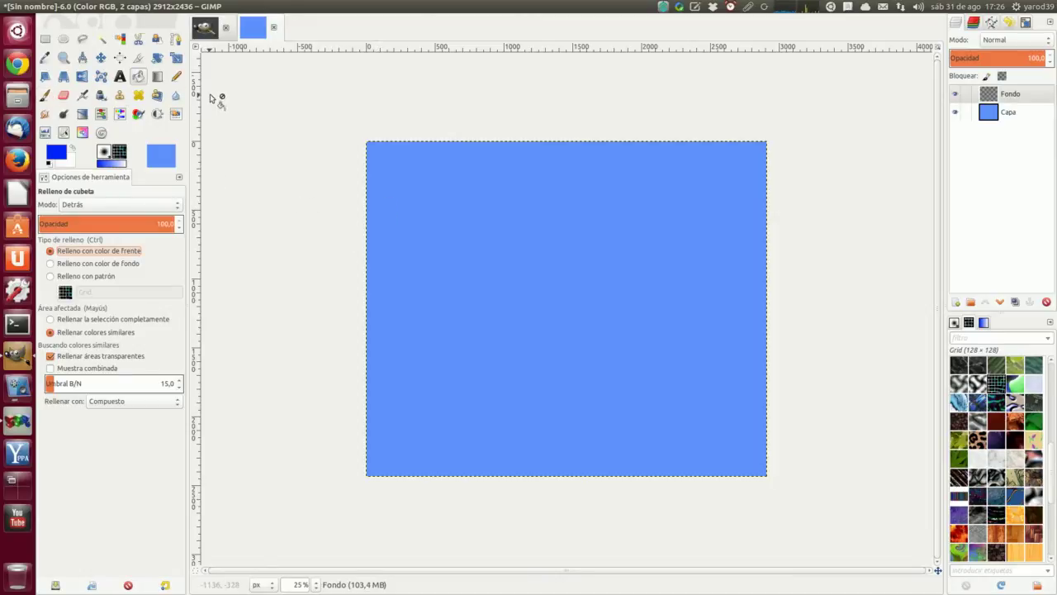
left_click(177, 76)
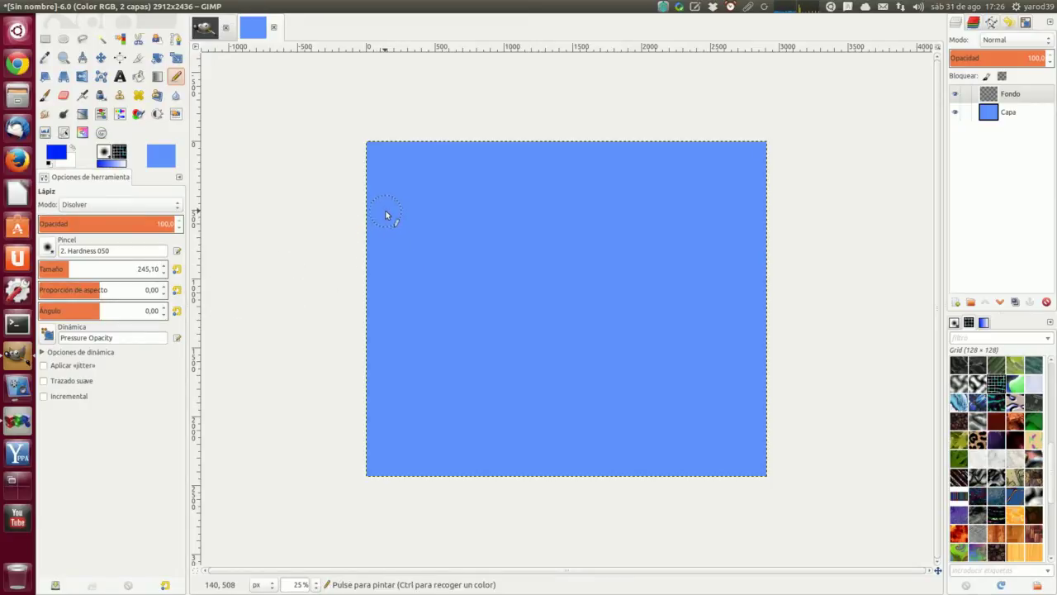
mouse_move(387, 213)
left_mouse_down()
mouse_move(572, 230)
mouse_move(738, 225)
left_mouse_up()
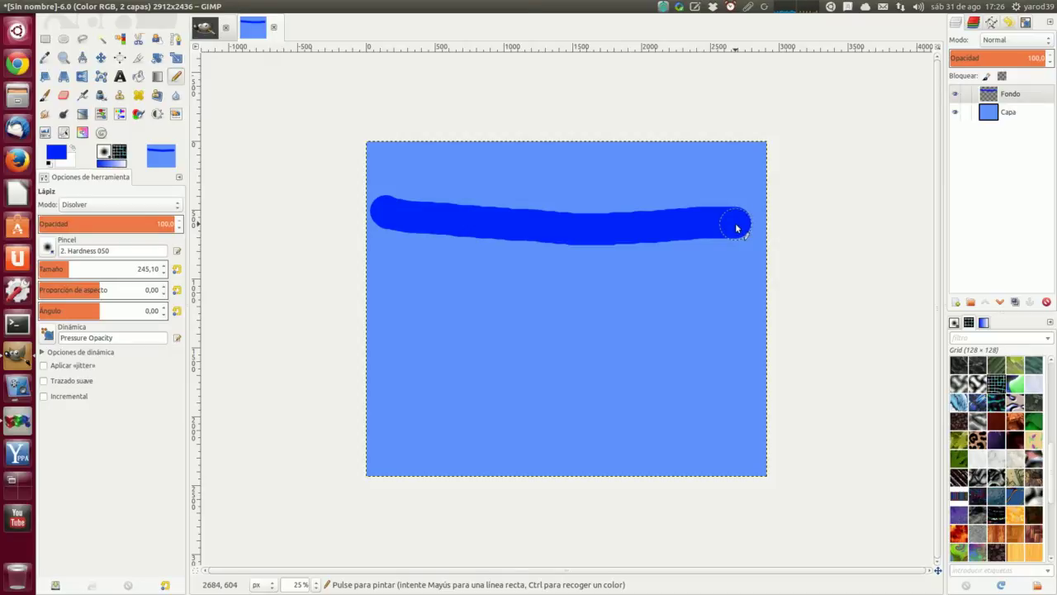
Paint a horizontal pencil stroke in Disolver mode at 43.8 opacity across the lower part of the Fondo layer
left_click(98, 225)
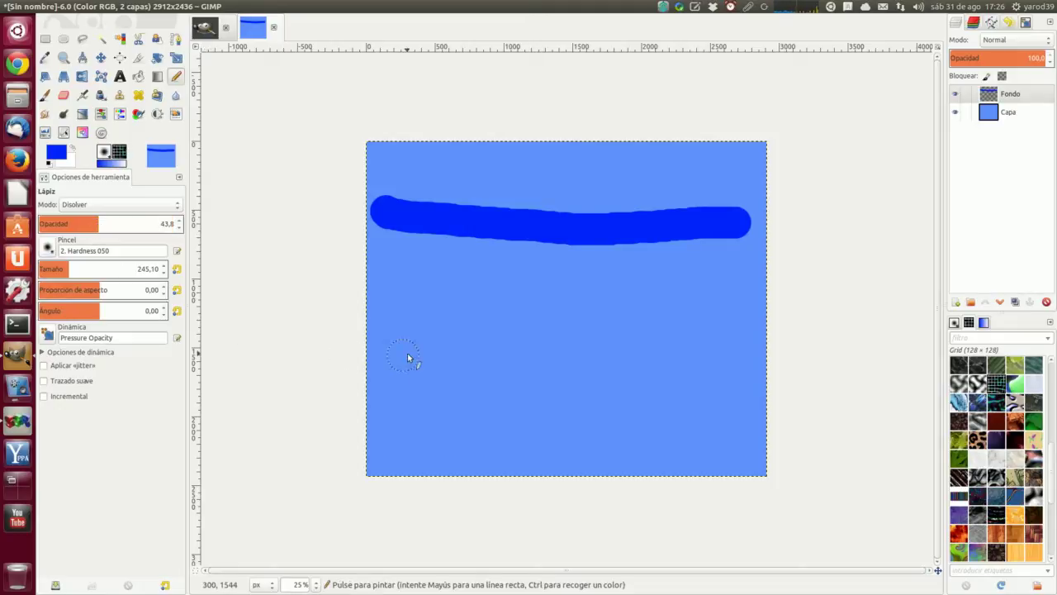
mouse_move(376, 347)
left_mouse_down()
mouse_move(465, 357)
mouse_move(760, 358)
left_mouse_up()
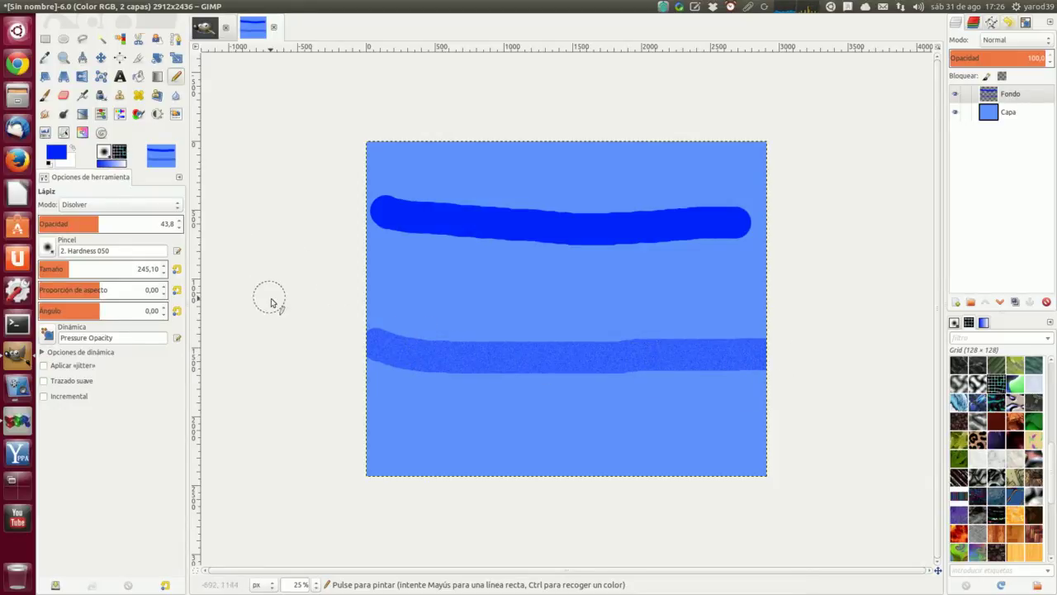
Undo both blue pencil strokes on the Fondo layer
mouse_move(107, 9)
left_click(78, 8)
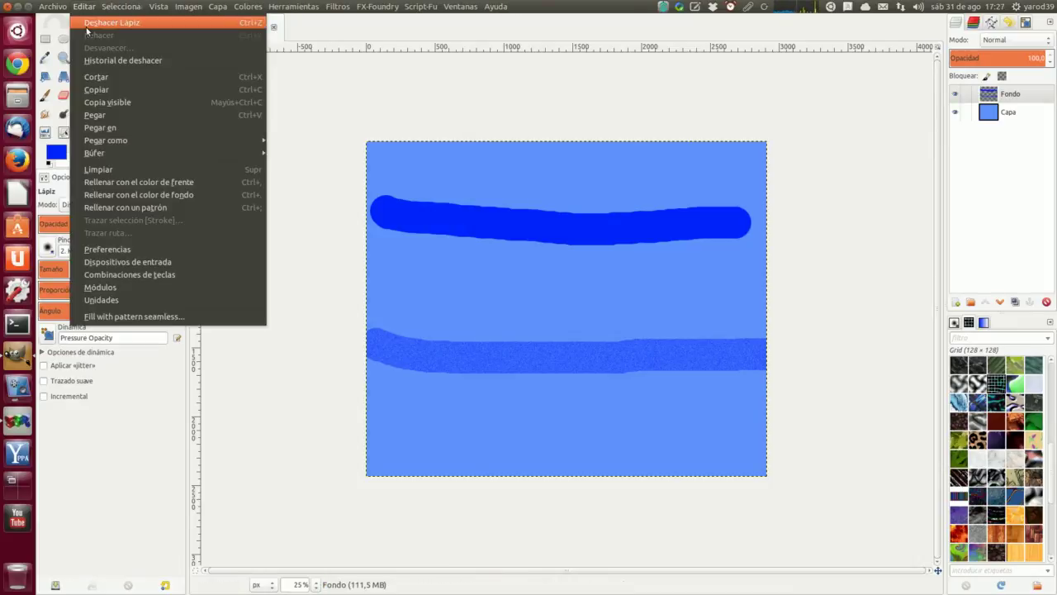
left_click(91, 23)
left_click(83, 7)
left_click(86, 23)
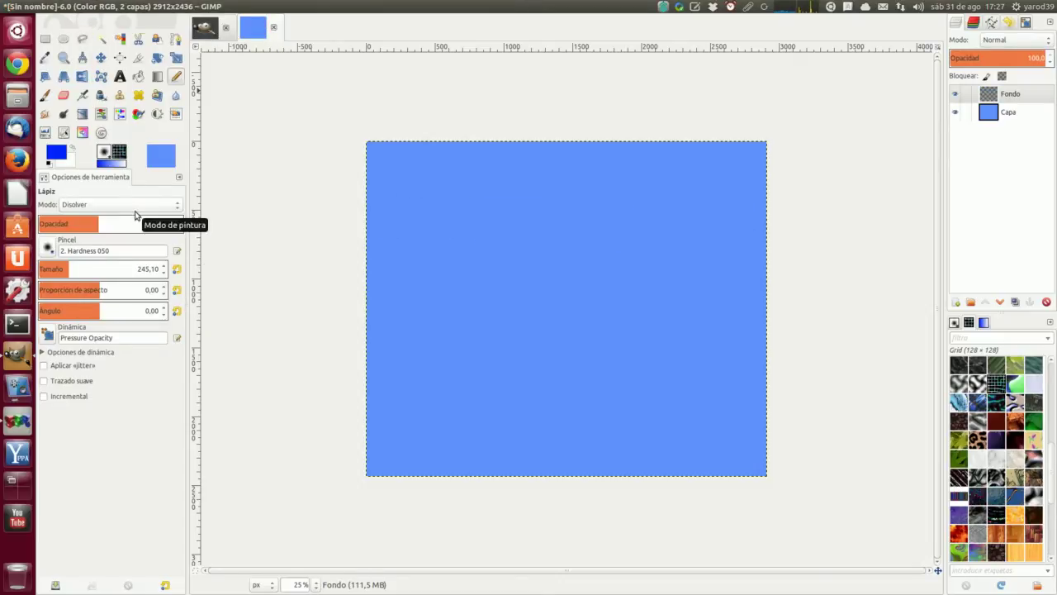
Set the pencil's mode to Detrás and the foreground colour to red ff0000
left_click(177, 205)
left_click(176, 219)
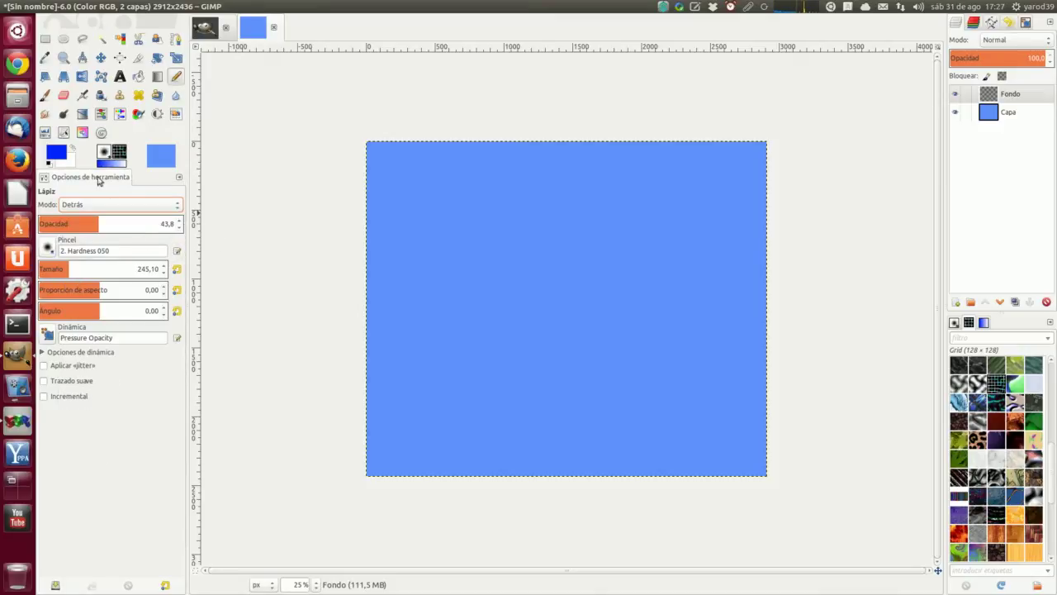
left_click(56, 154)
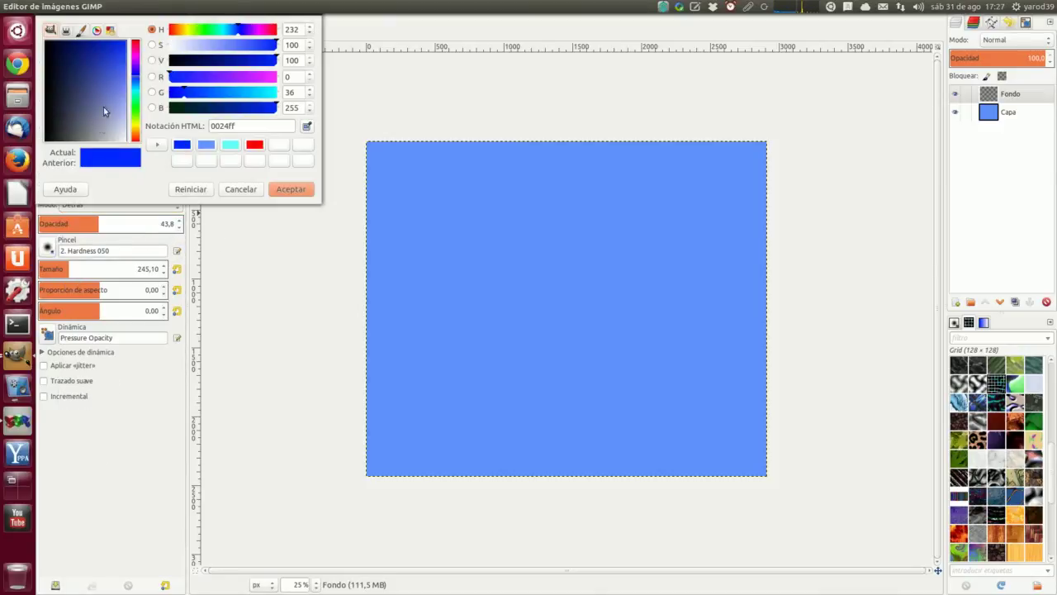
left_click(135, 45)
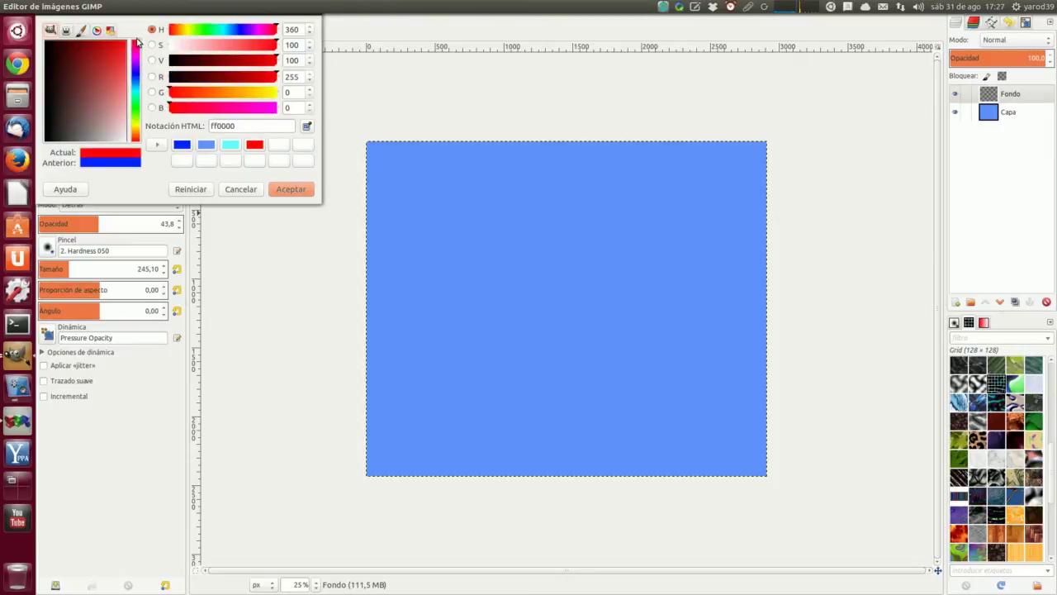
left_click(285, 190)
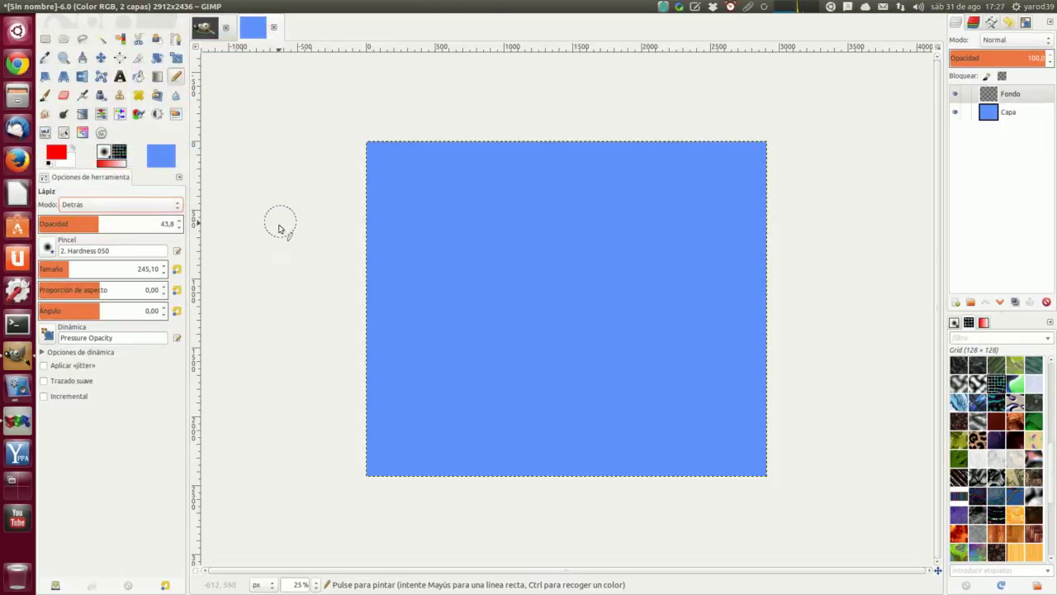
Set the pencil opacity to 100 and paint a vertical red stroke down the left part of the Fondo layer
left_click(155, 228)
left_click_drag(155, 228, 214, 231)
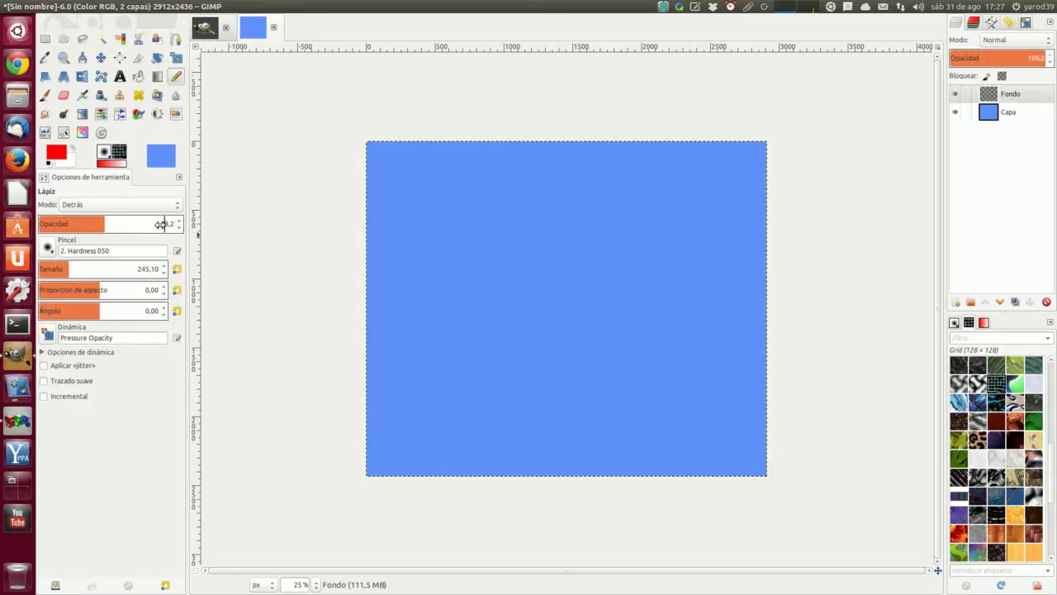
left_click_drag(160, 224, 189, 225)
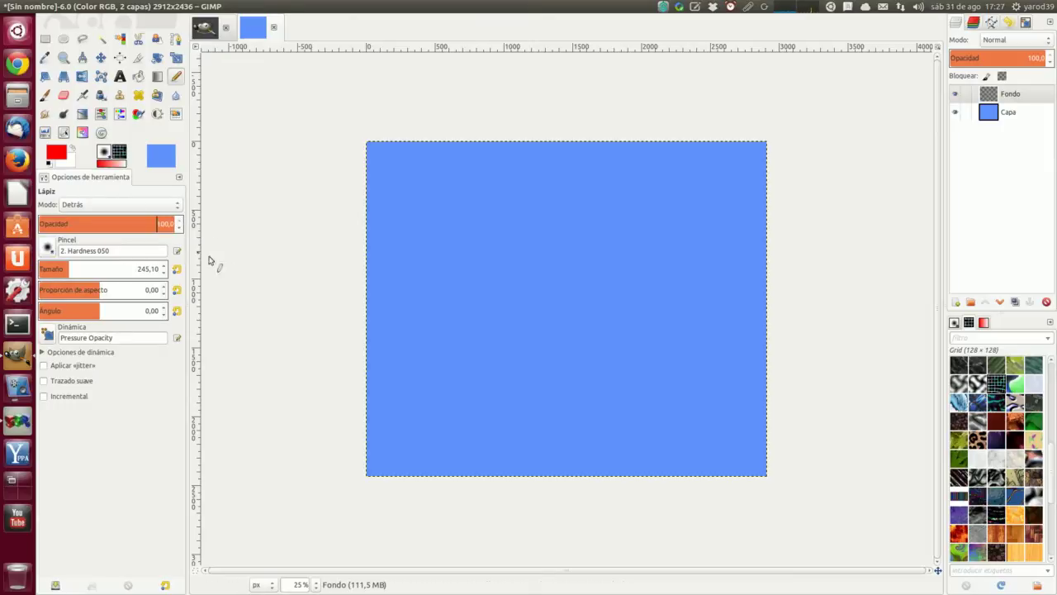
mouse_move(409, 157)
left_mouse_down()
mouse_move(437, 369)
mouse_move(438, 458)
left_mouse_up()
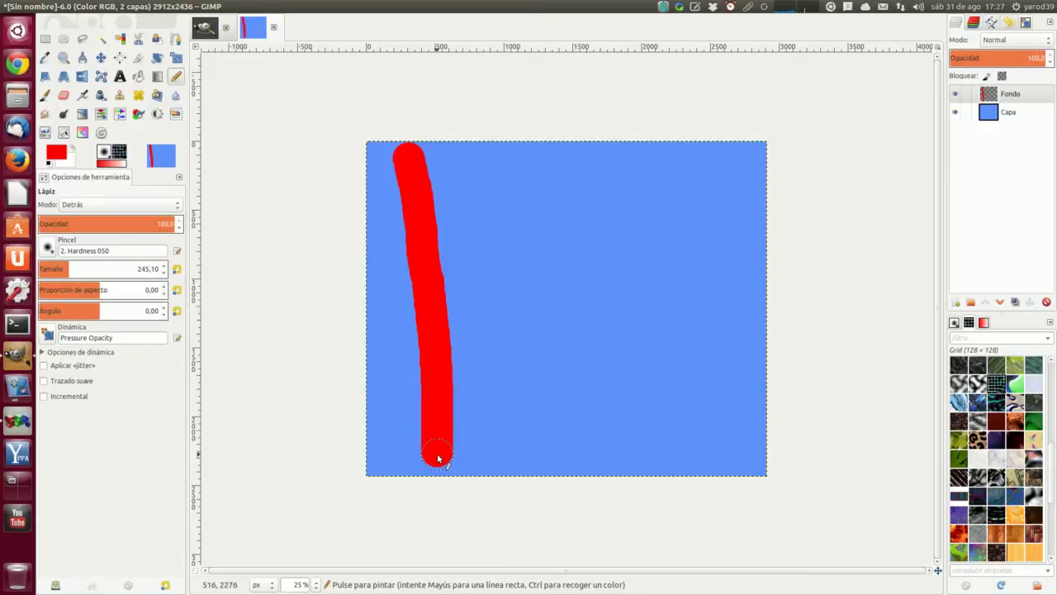
Paint two more vertical red strokes, at 45.8 opacity down the middle and at 18.5 opacity down the right part of the canvas
left_click(100, 226)
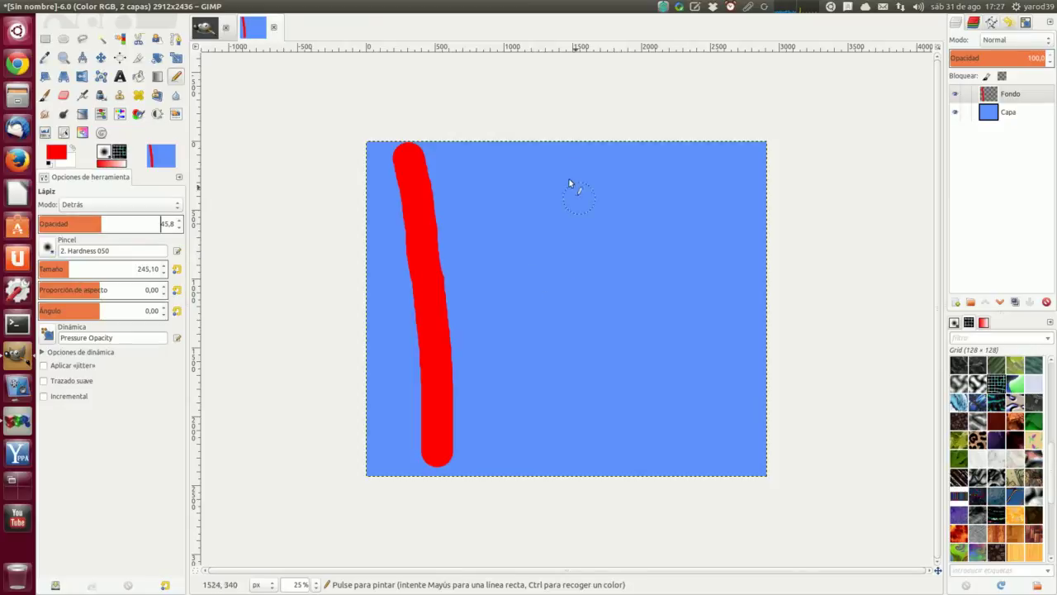
mouse_move(538, 169)
left_mouse_down()
mouse_move(557, 262)
mouse_move(567, 444)
left_mouse_up()
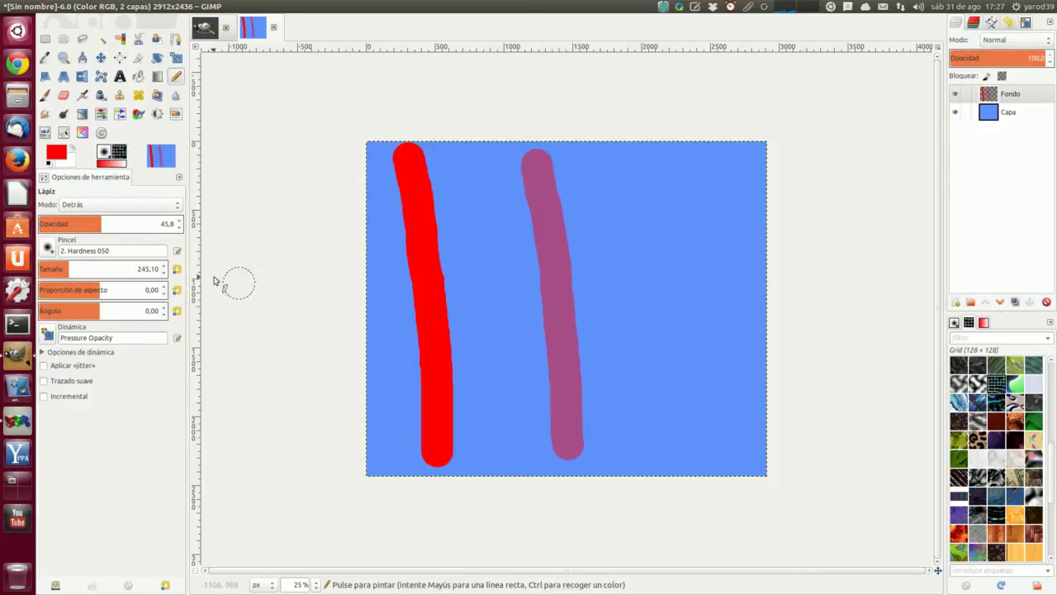
left_click(63, 226)
left_click_drag(676, 169, 703, 434)
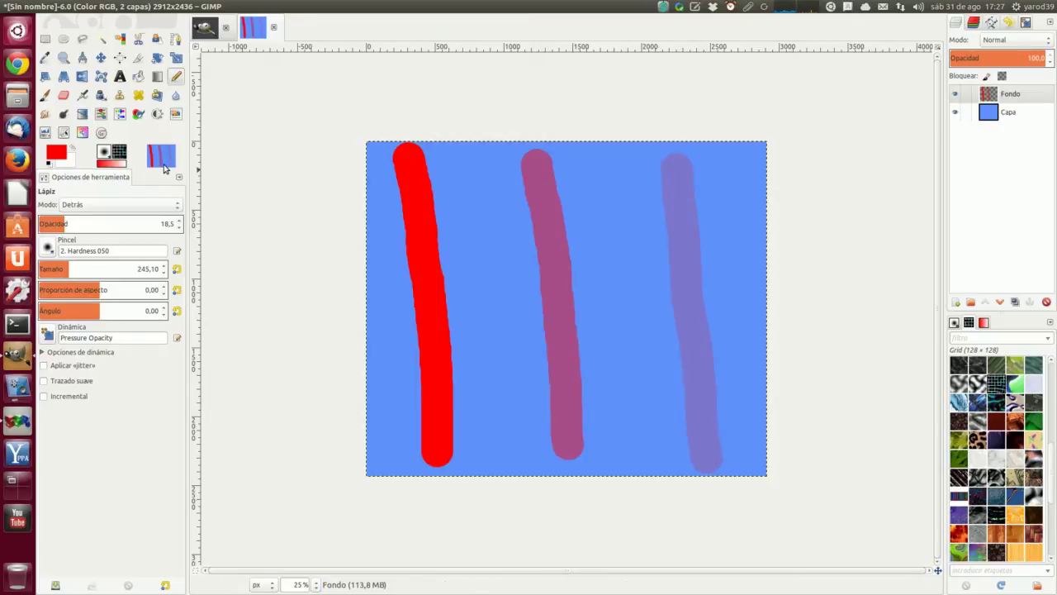
Set the foreground colour to blue 0012ff
left_click(57, 154)
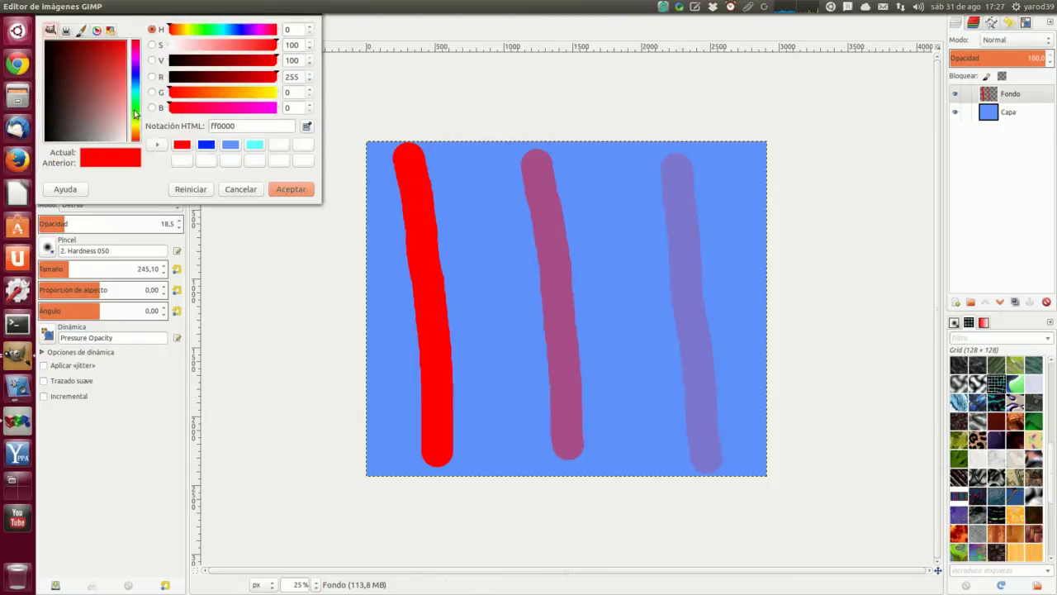
left_click(137, 77)
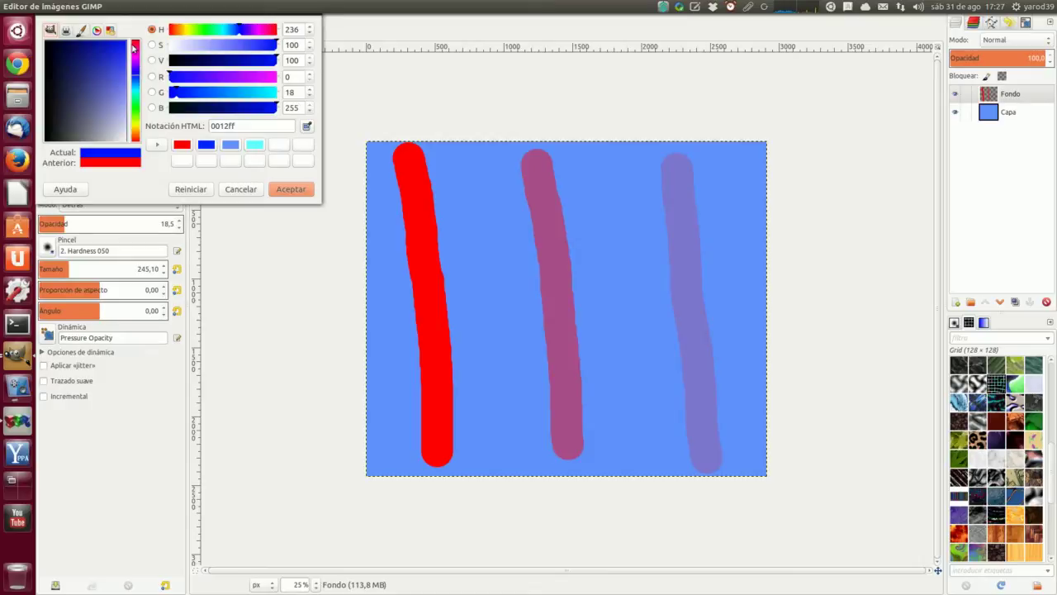
left_click(291, 190)
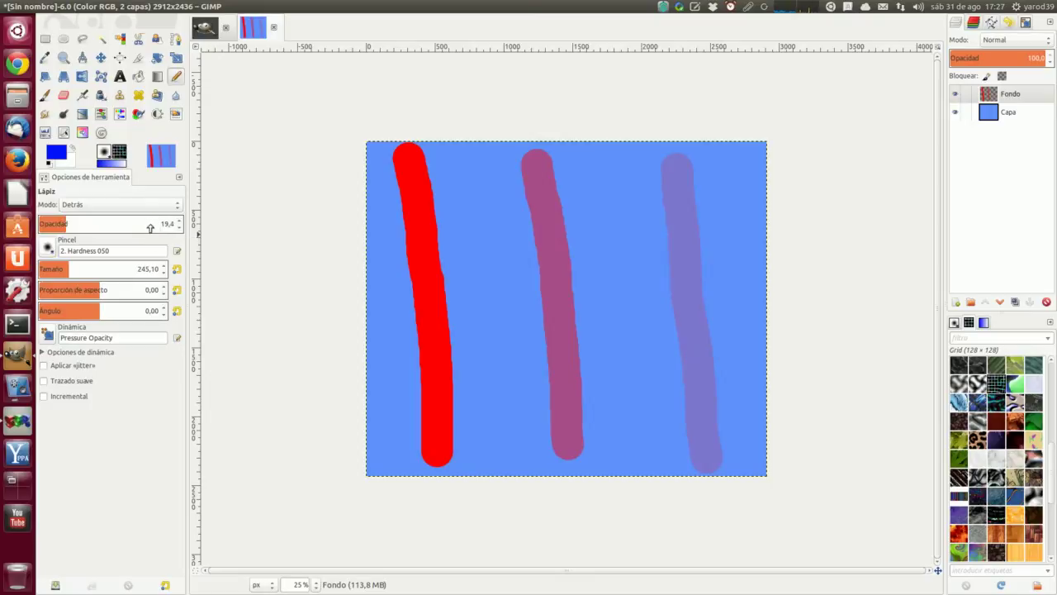
Paint two horizontal blue strokes in Detrás mode across the red ones, the upper at 100 opacity and the lower at 42.2
left_click_drag(150, 226, 187, 233)
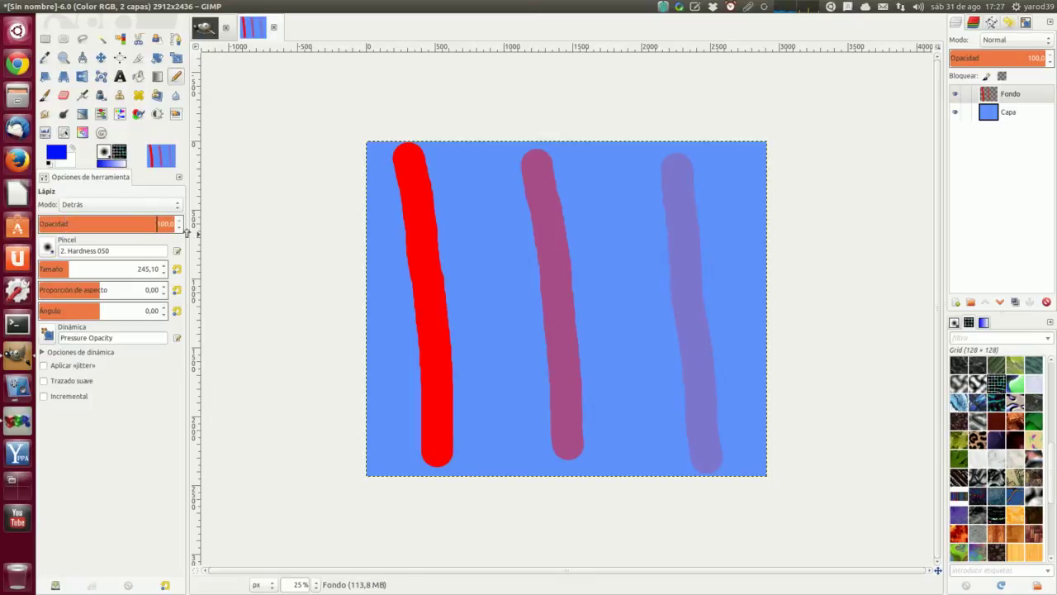
left_click(393, 218)
left_click_drag(396, 217, 744, 228)
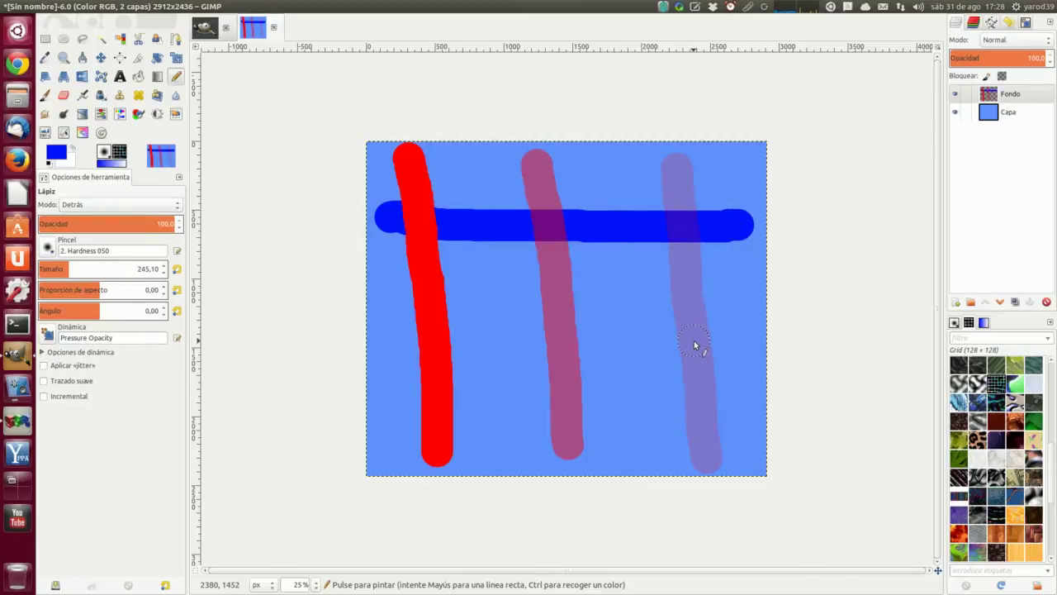
left_click(96, 223)
left_click_drag(392, 356, 744, 366)
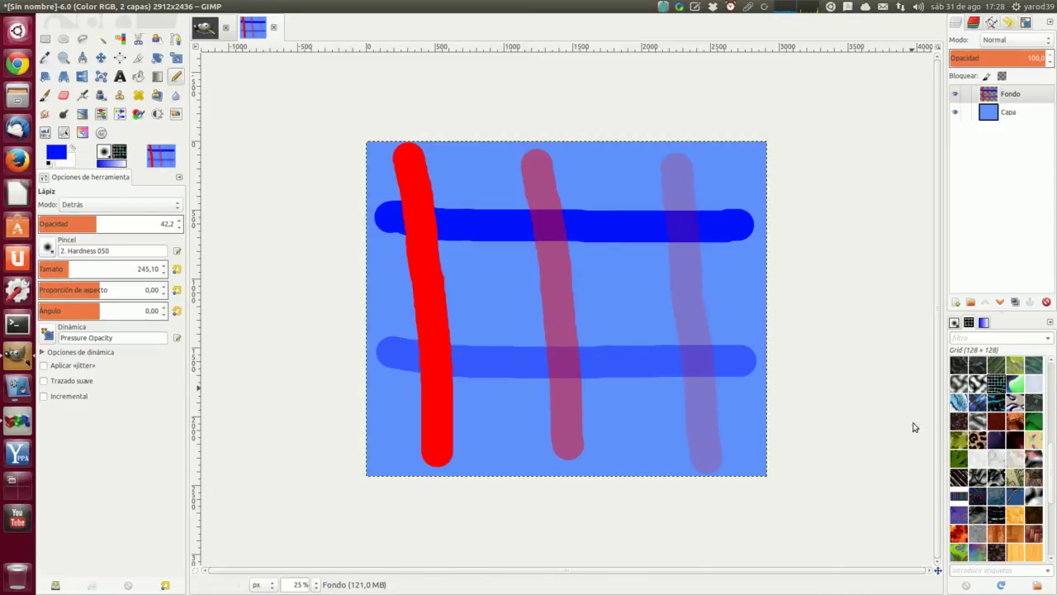
Hide and show the Capa layer repeatedly to compare the strokes with and without the blue background
left_click(955, 113)
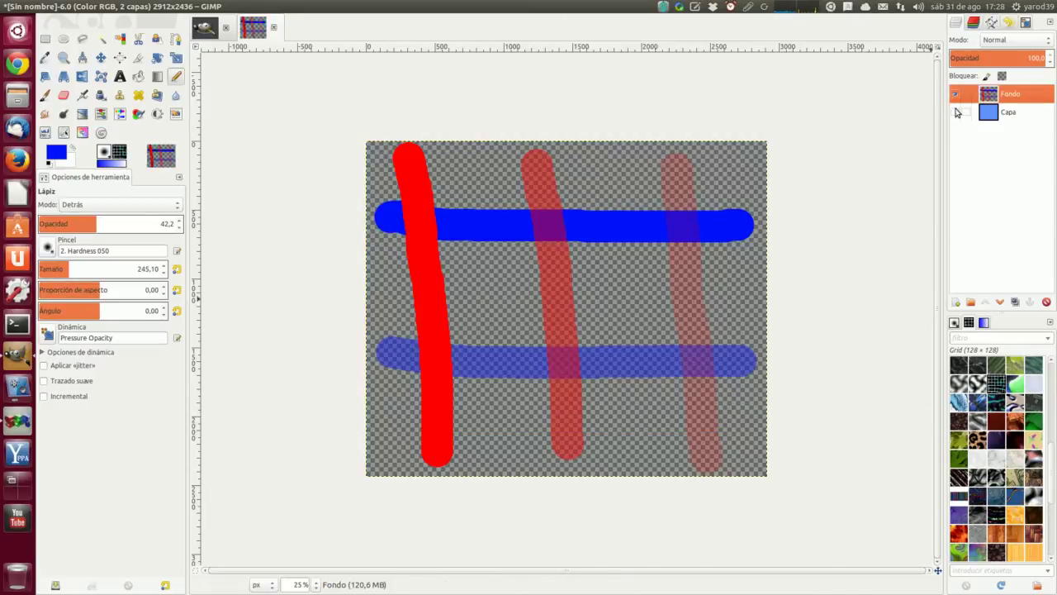
left_click(955, 113)
left_click(956, 113)
left_click(955, 112)
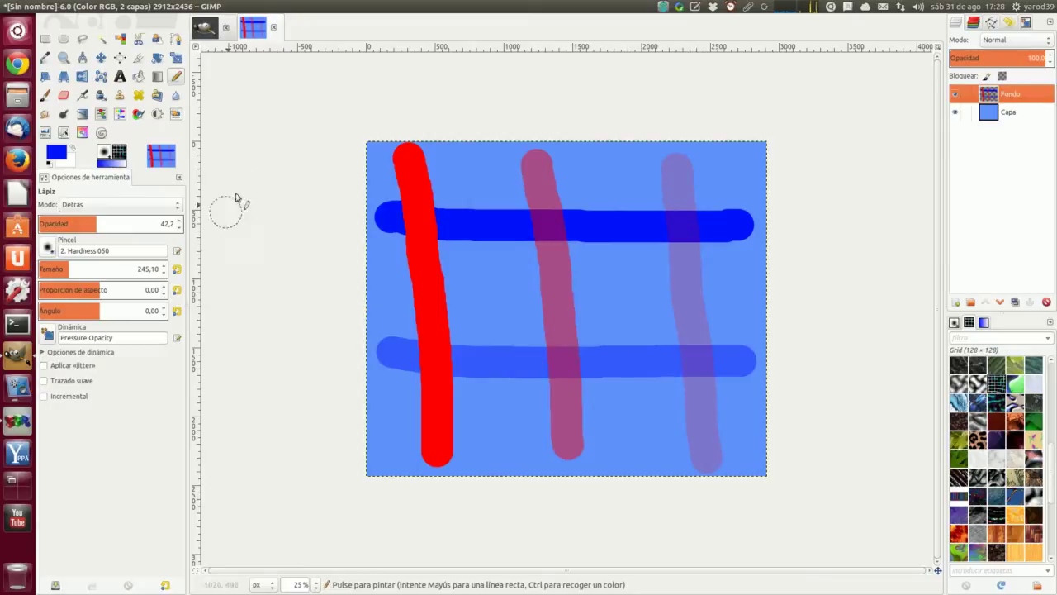
Switch to the Wilber image and undo its background pattern fill
left_click(205, 29)
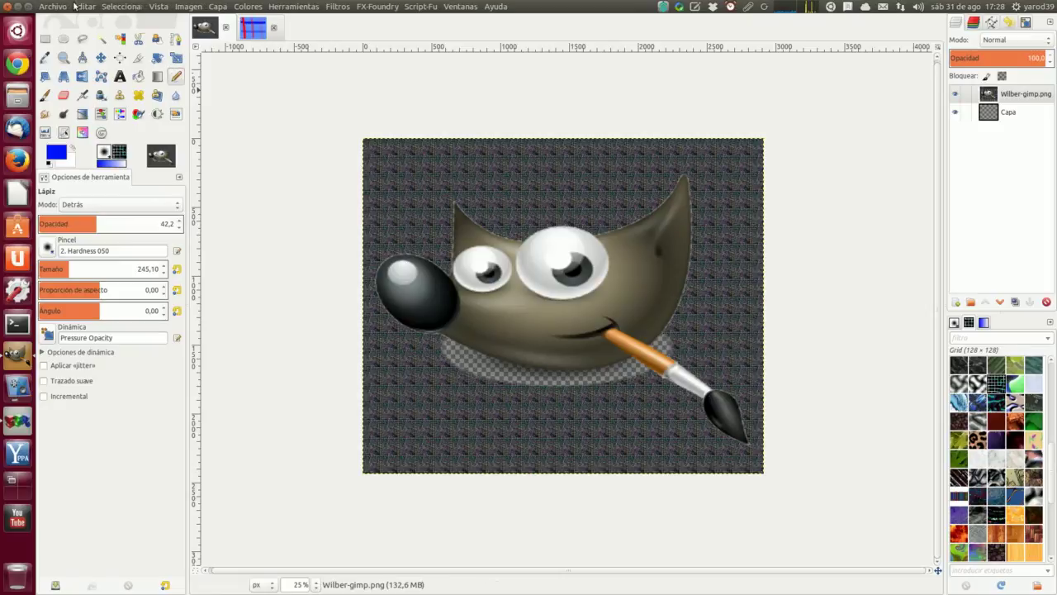
left_click(85, 7)
left_click(89, 25)
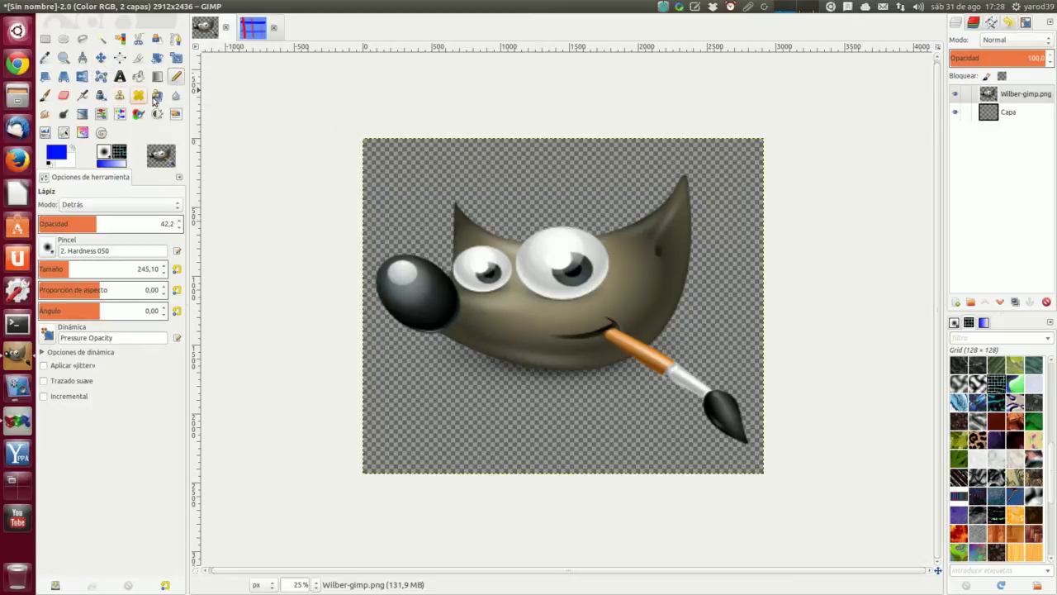
Bucket-fill the transparent background around Wilber with the blue foreground colour in Detrás mode
left_click(140, 78)
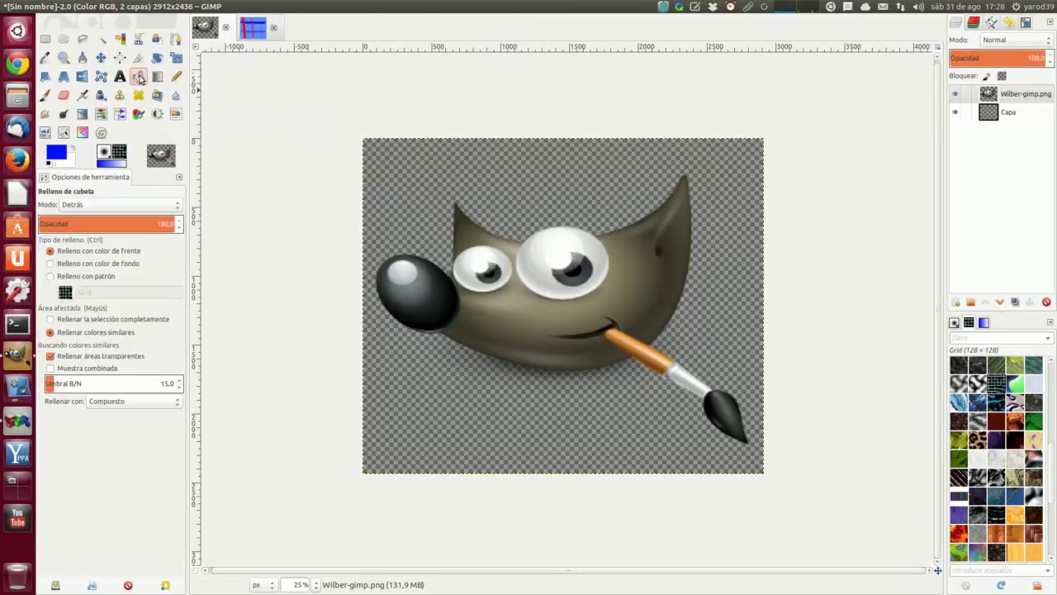
left_click(408, 168)
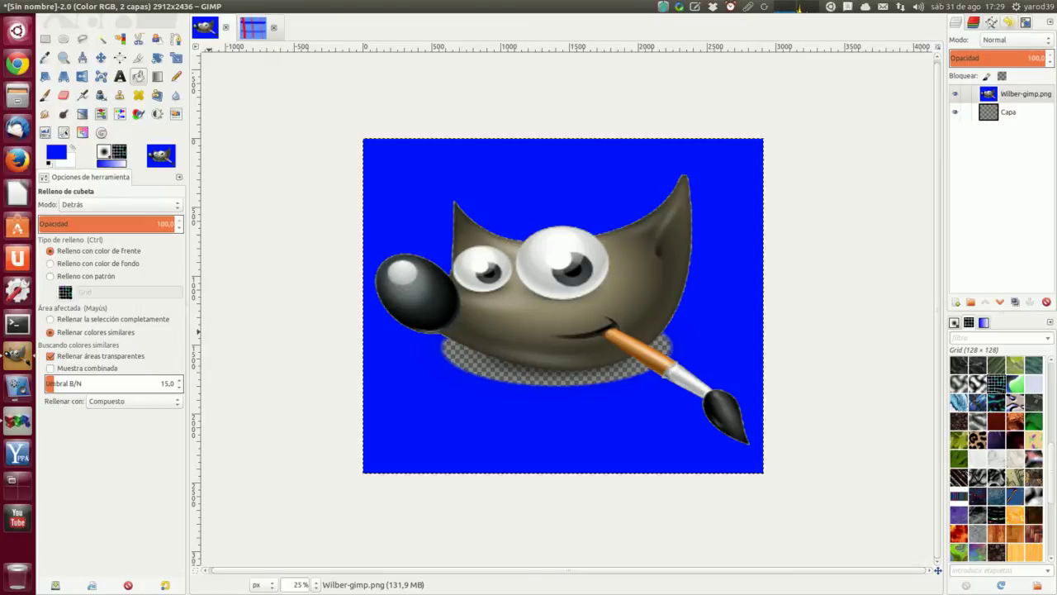
Swap the foreground and background colours and try to fill over the blue background with white in Detrás mode
left_click(73, 148)
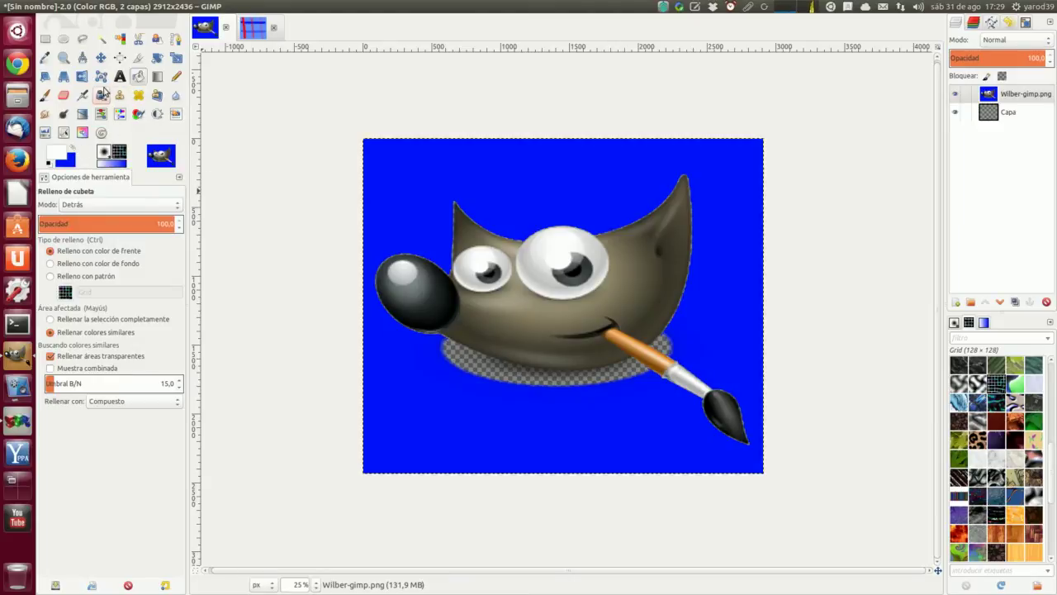
left_click(404, 184)
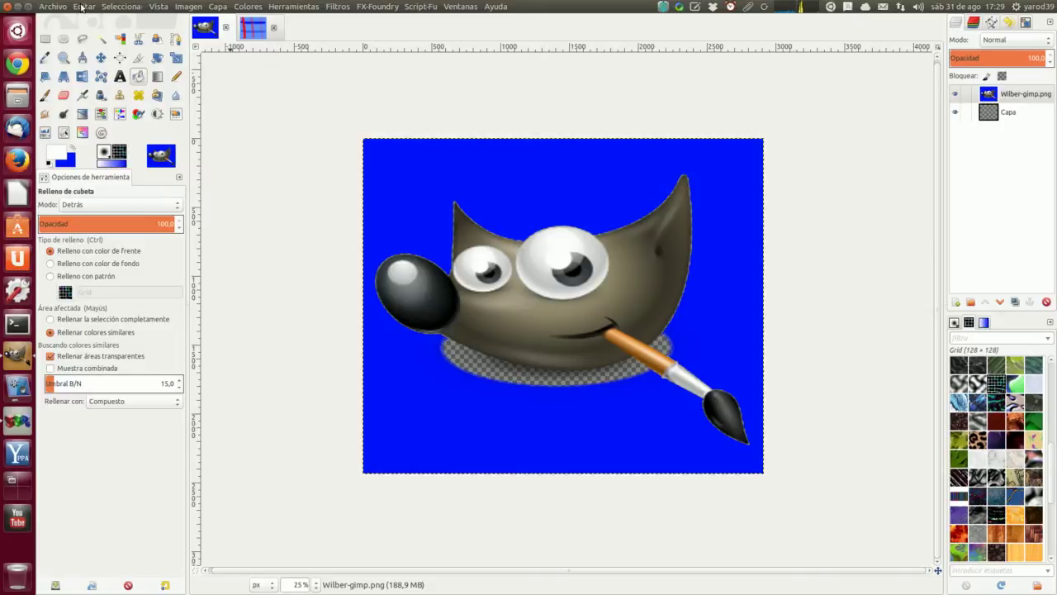
Undo the fills around Wilber and fill the transparent background with the white foreground colour in Detrás mode
left_click(83, 7)
left_click(86, 25)
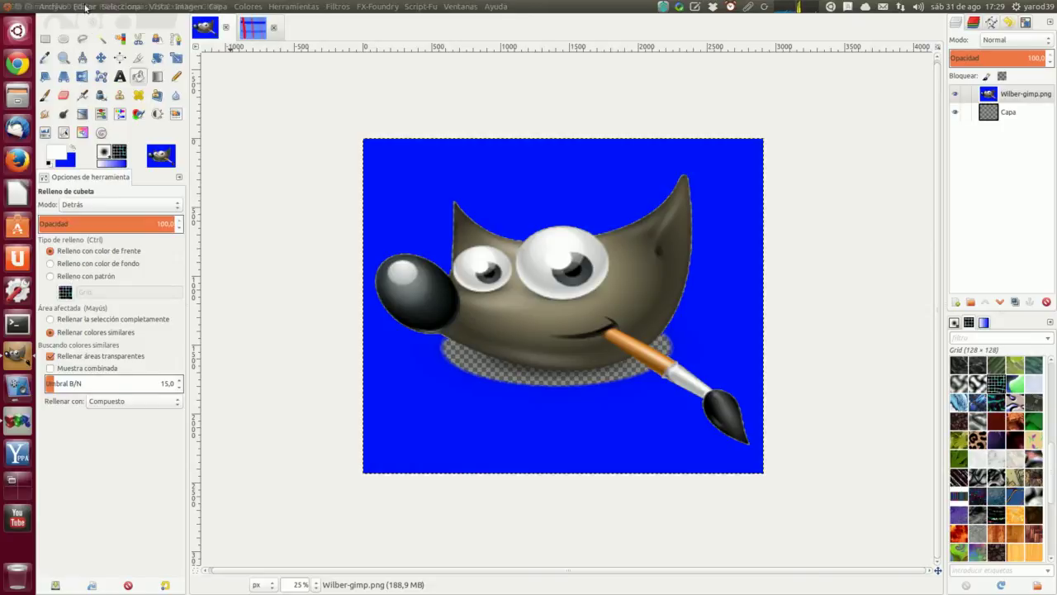
left_click(85, 7)
left_click(85, 22)
left_click(86, 7)
left_click(86, 22)
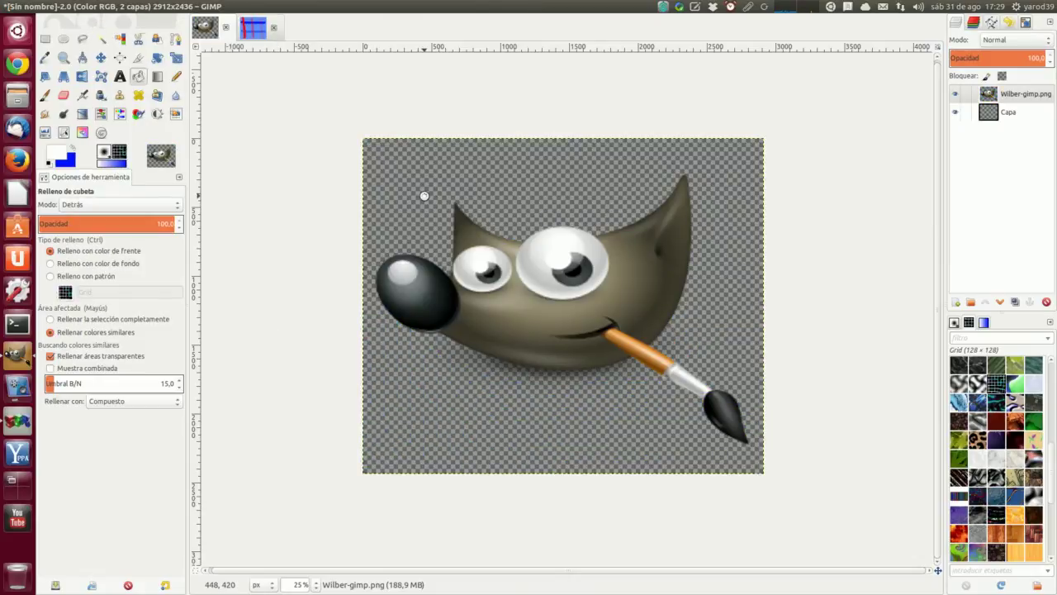
left_click(425, 198)
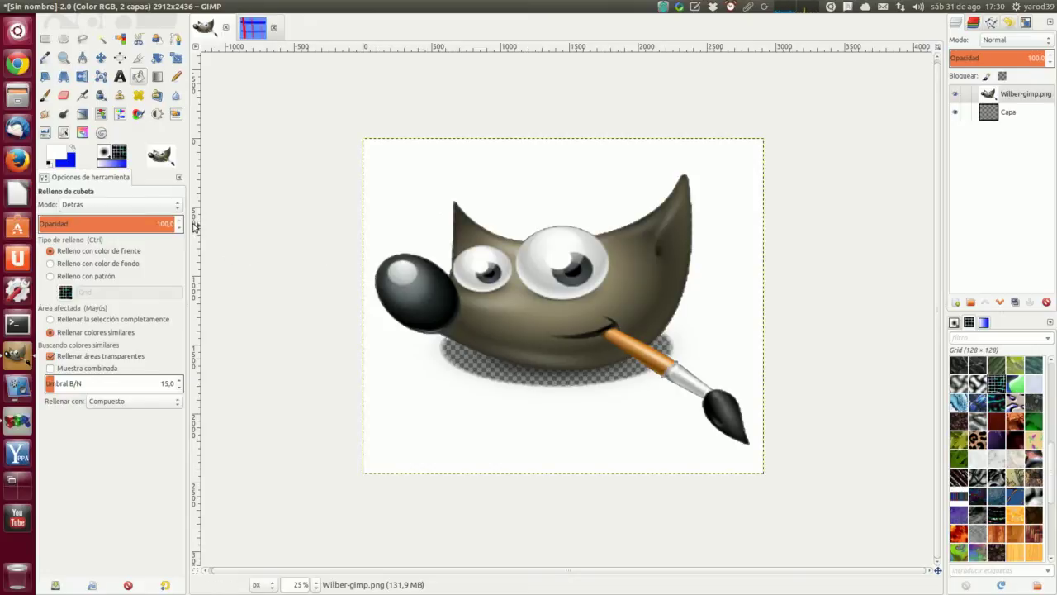
Set the bucket fill to Borrar color mode and erase white from the background and from Wilber's smaller eye
left_click(176, 205)
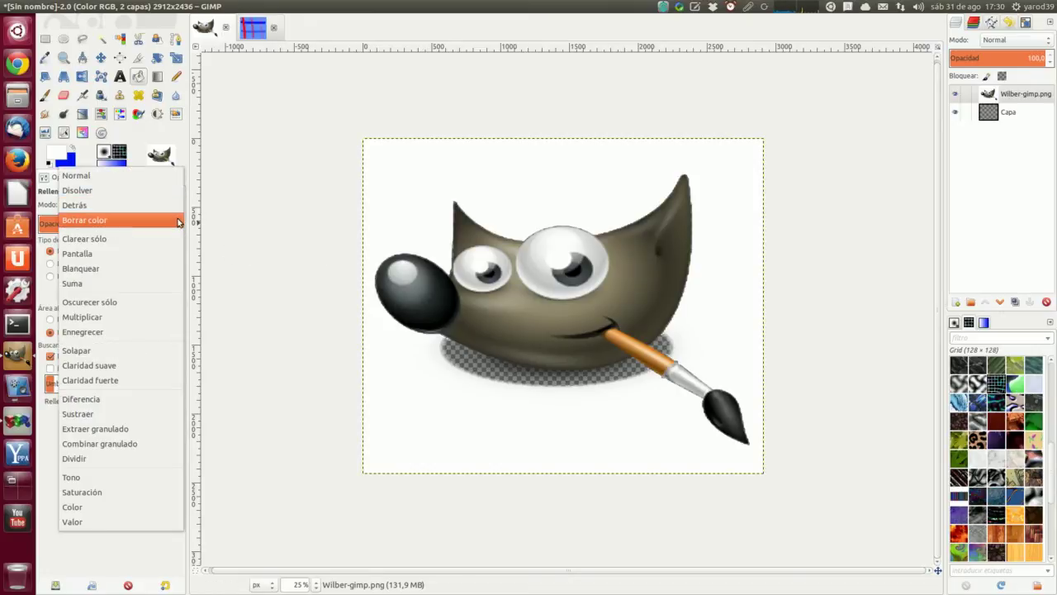
left_click(179, 220)
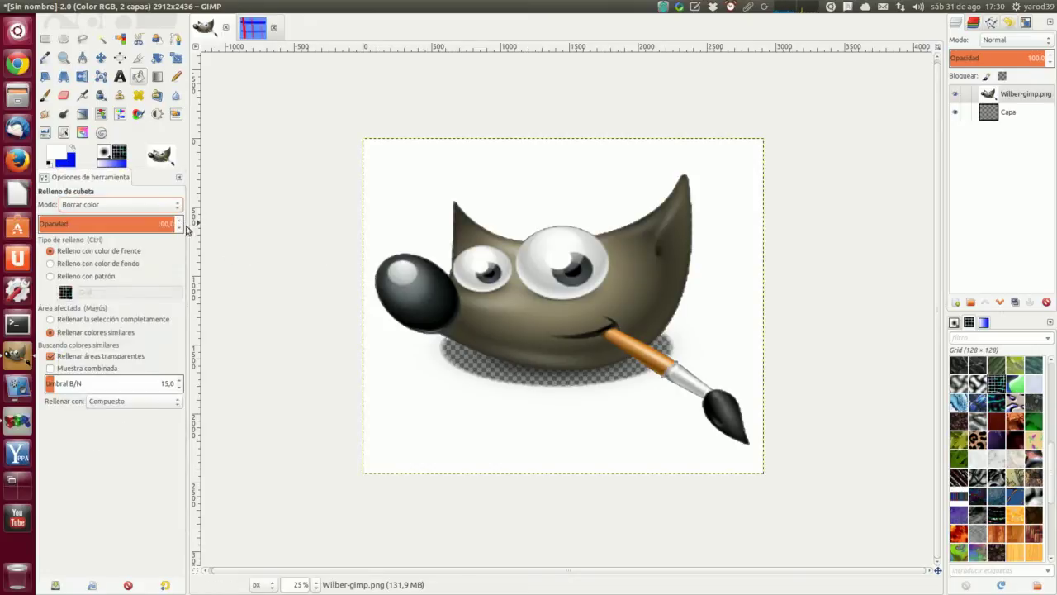
left_click(395, 204)
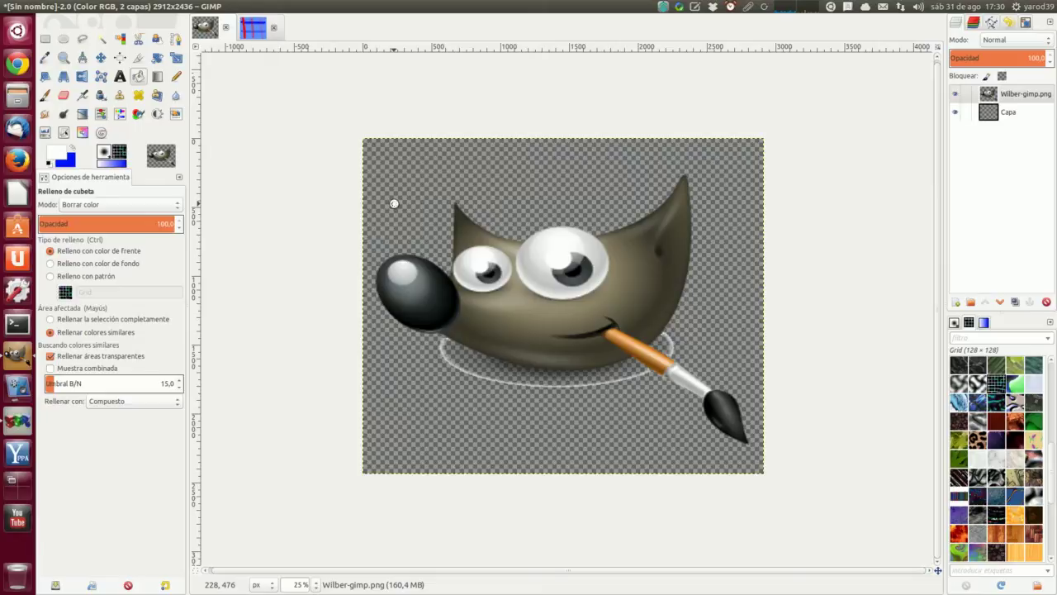
left_click(479, 255)
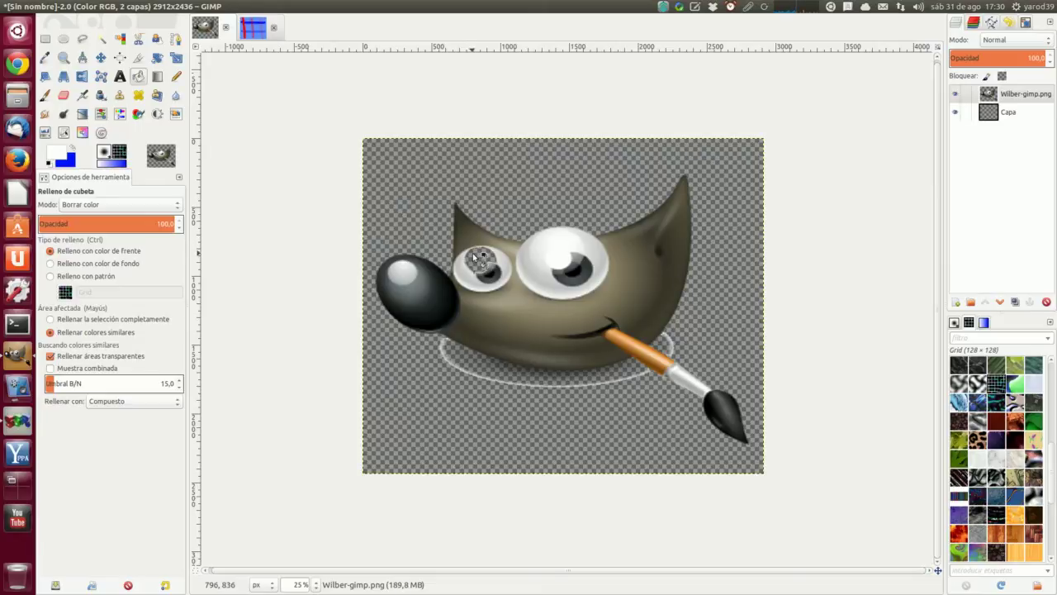
Erase white from both of Wilber's eyes and from the nose highlight with the Borrar color bucket fill
left_click(527, 264)
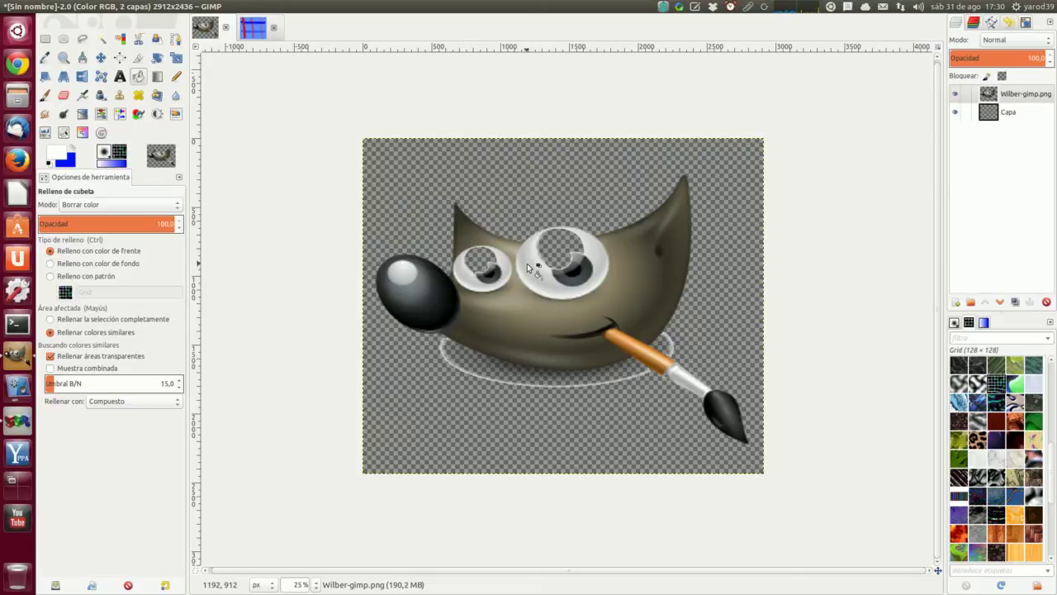
left_click(467, 283)
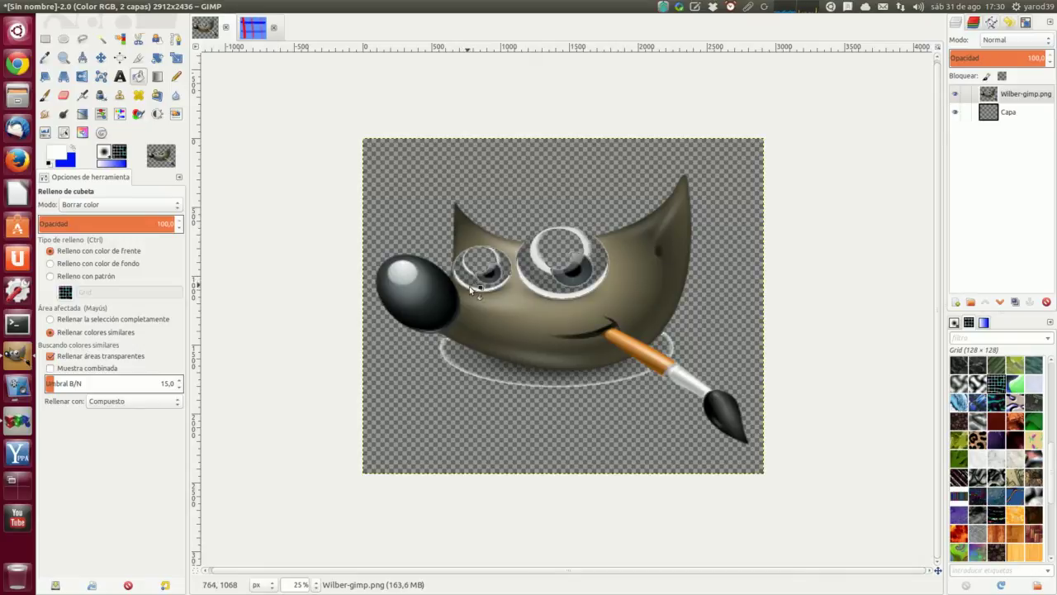
left_click(402, 271)
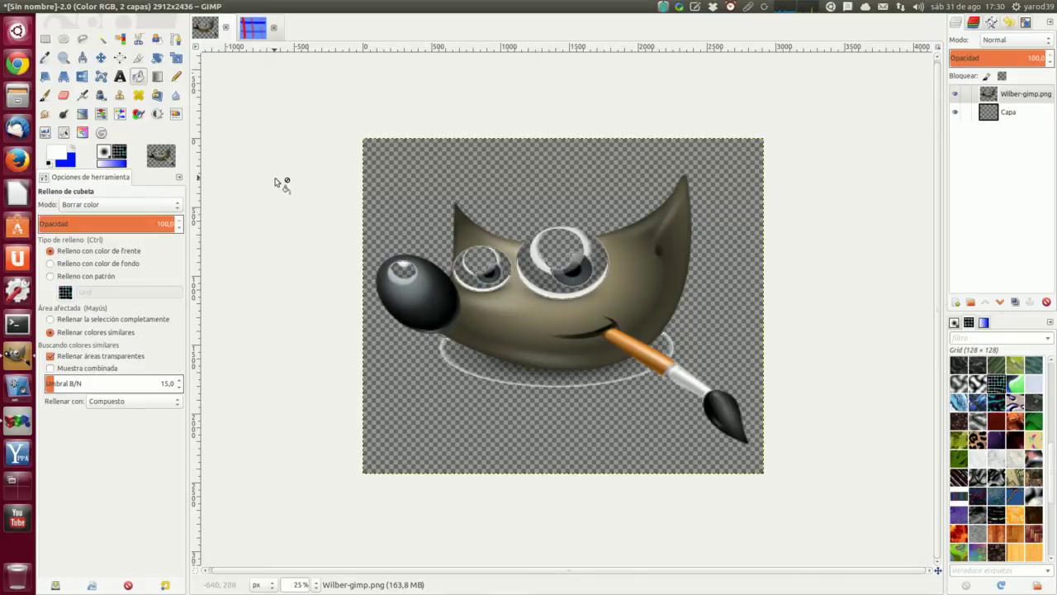
Swap the foreground and background colours and bucket-fill the transparent background around Wilber with blue in Normal mode
left_click(73, 148)
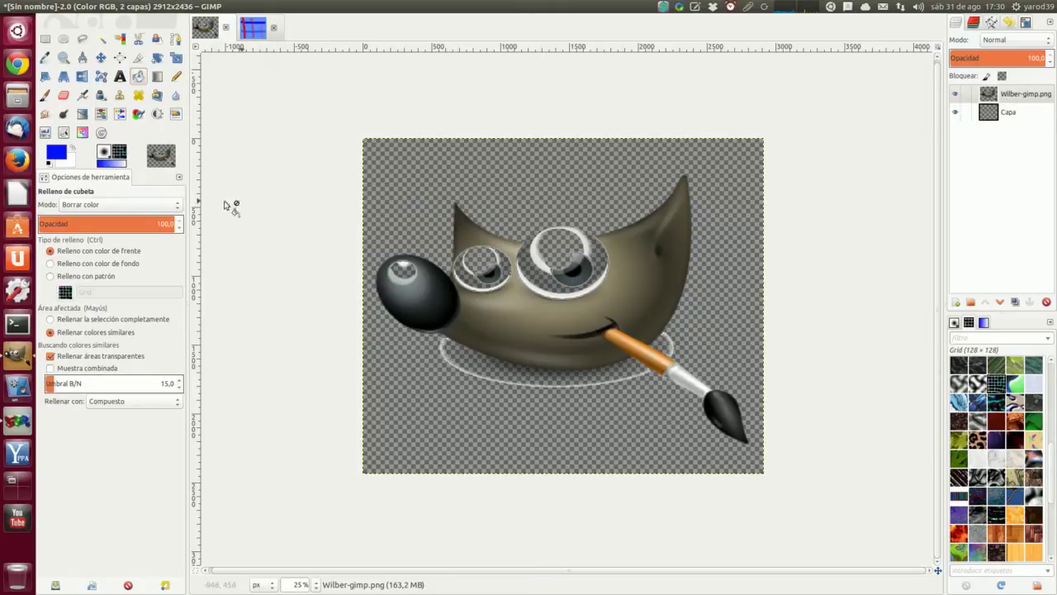
left_click(173, 210)
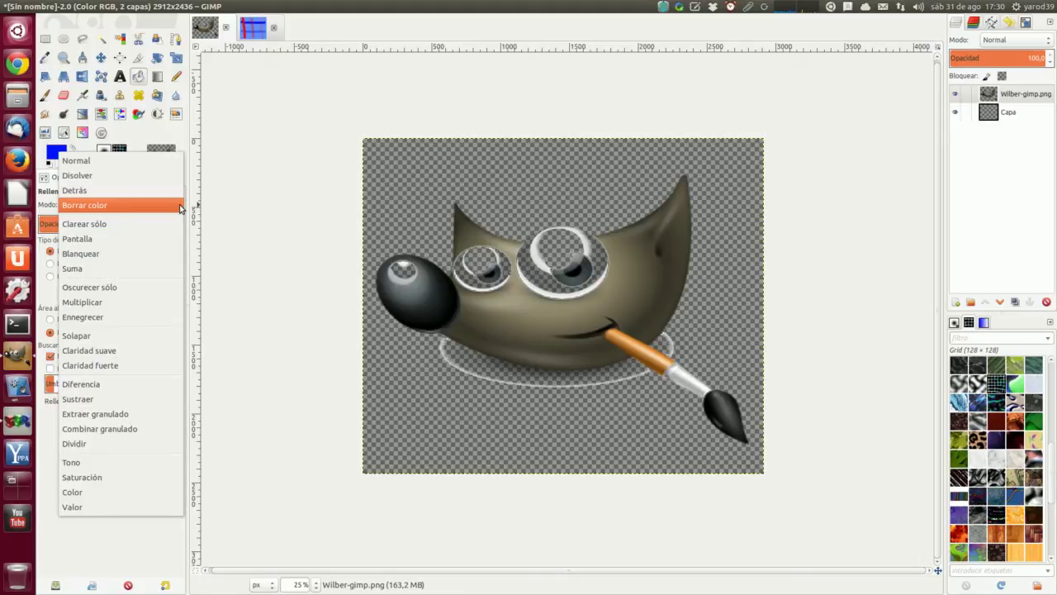
left_click(178, 162)
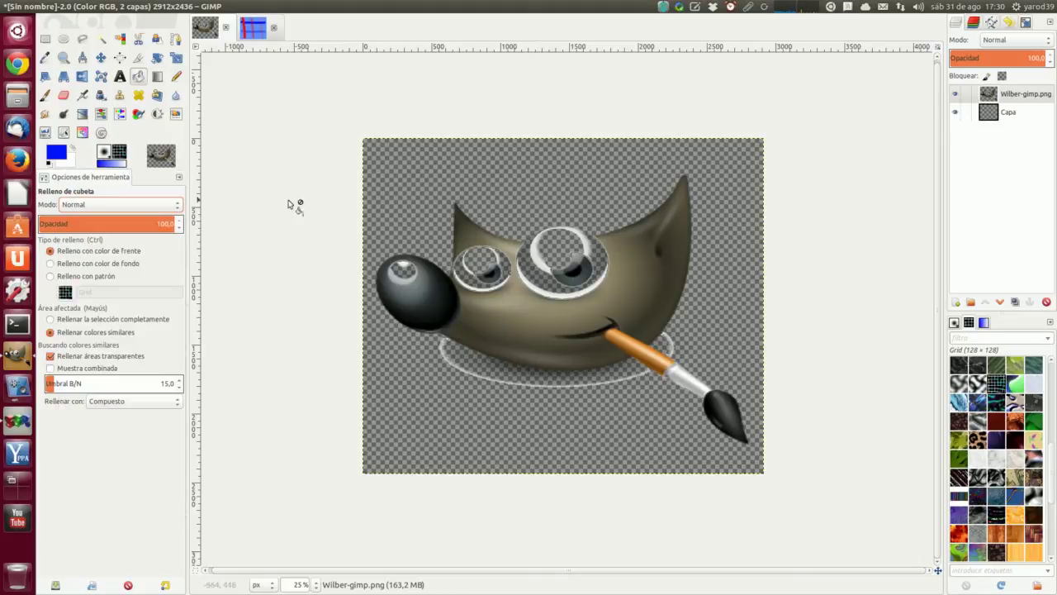
left_click(401, 198)
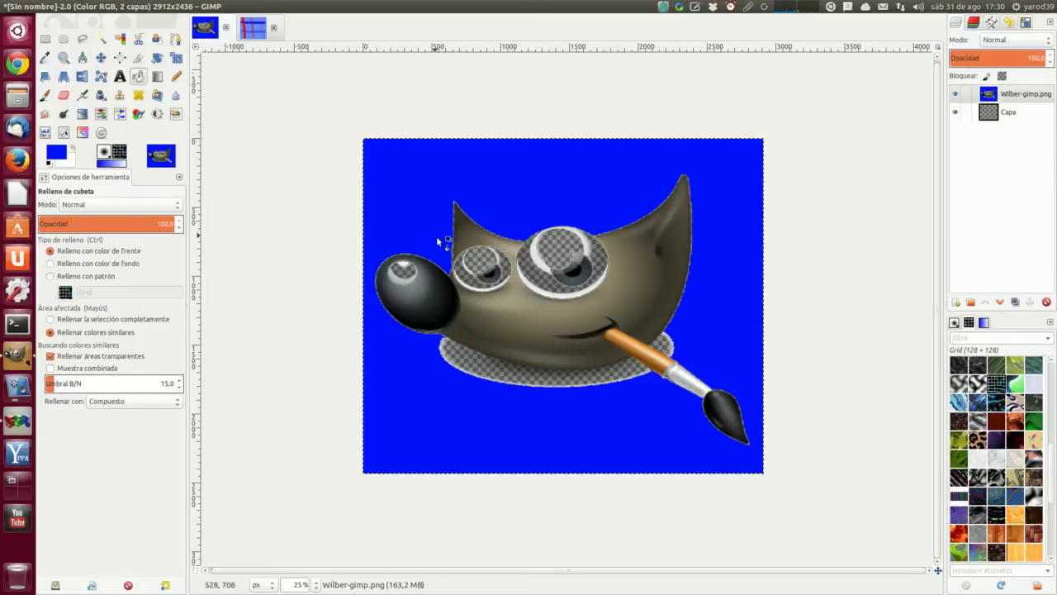
Bucket-fill the erased areas of both eyes and of the shadow beneath Wilber with blue in Normal mode
left_click(477, 273)
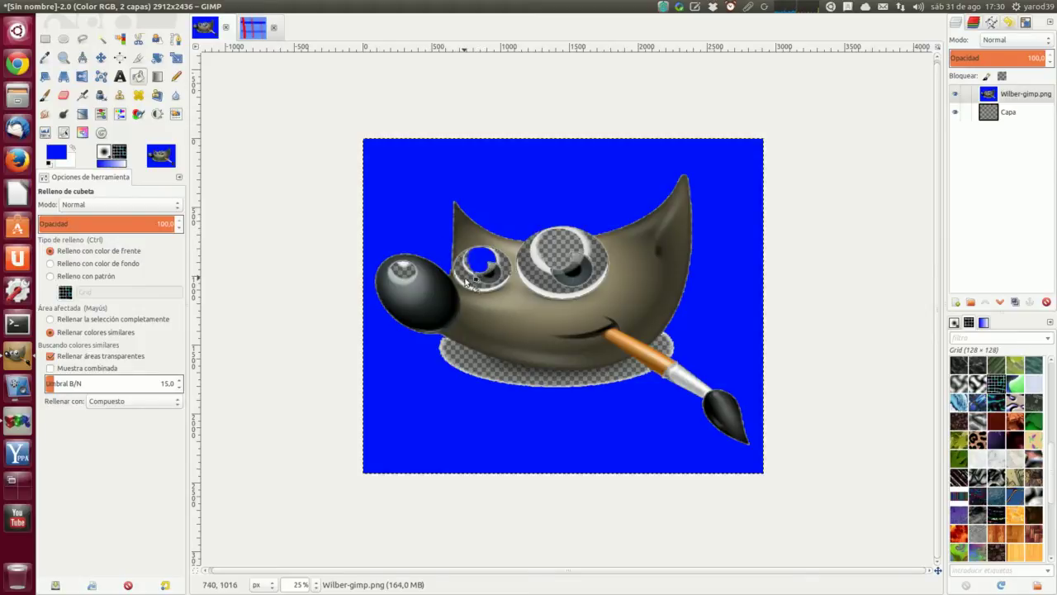
left_click(475, 280)
left_click(560, 250)
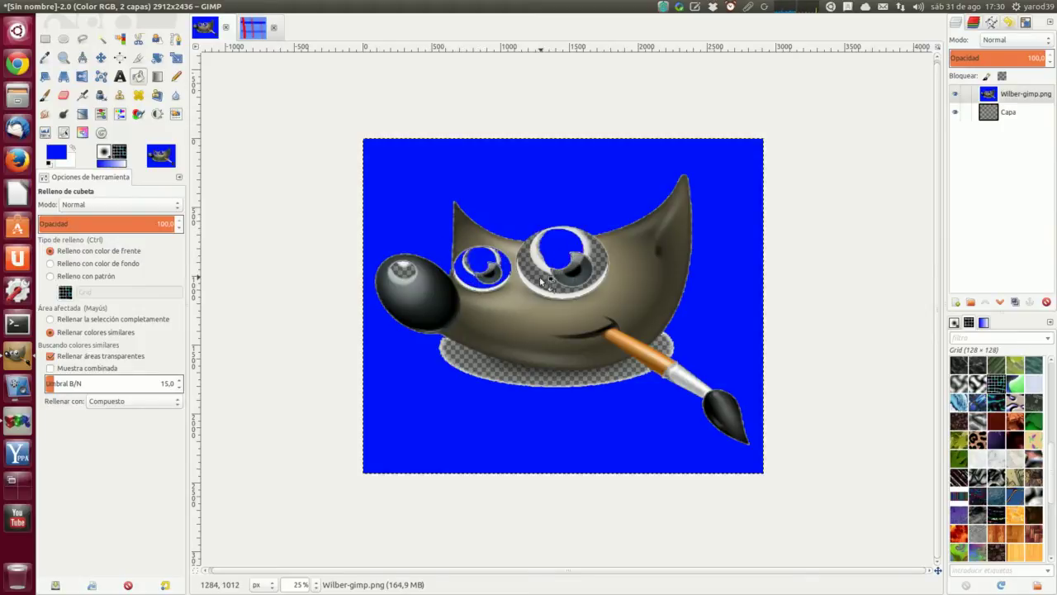
left_click(541, 276)
left_click(505, 371)
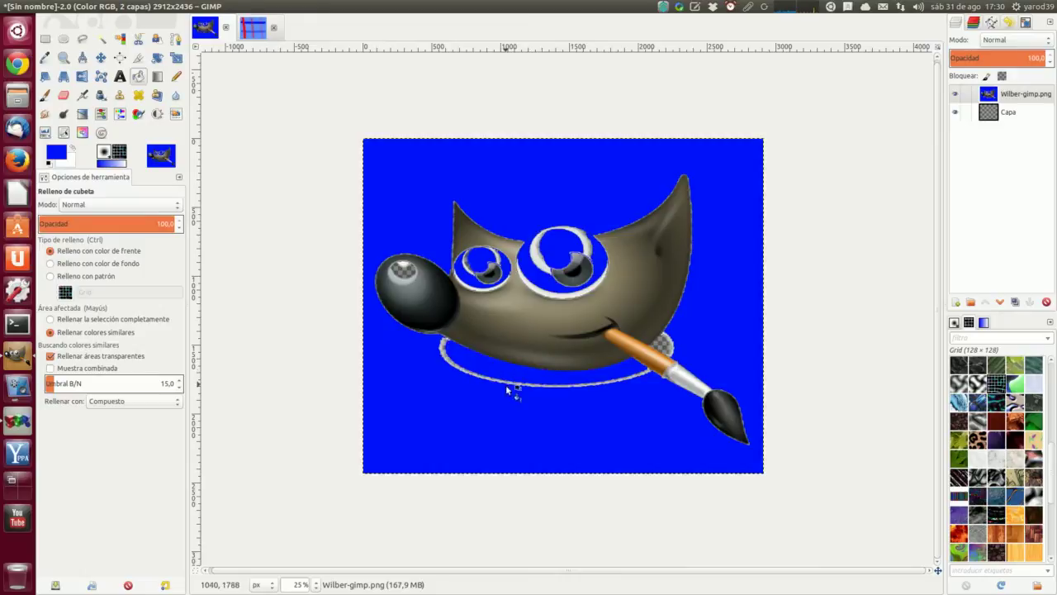
left_click(667, 346)
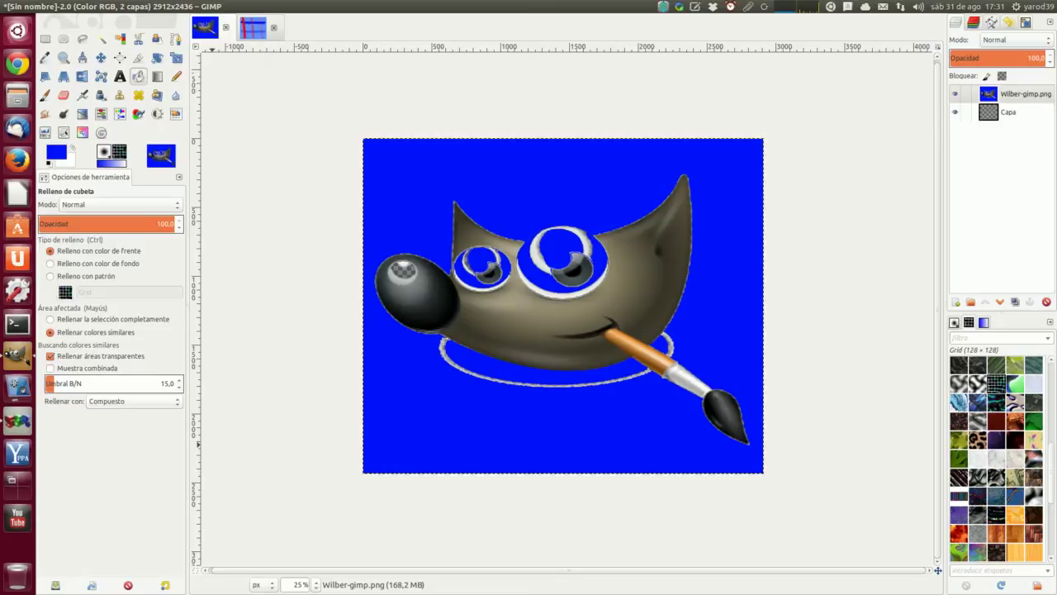
Create a new 2912 x 2436 px image and bucket-fill its white background with blue
left_click(52, 8)
left_click(54, 21)
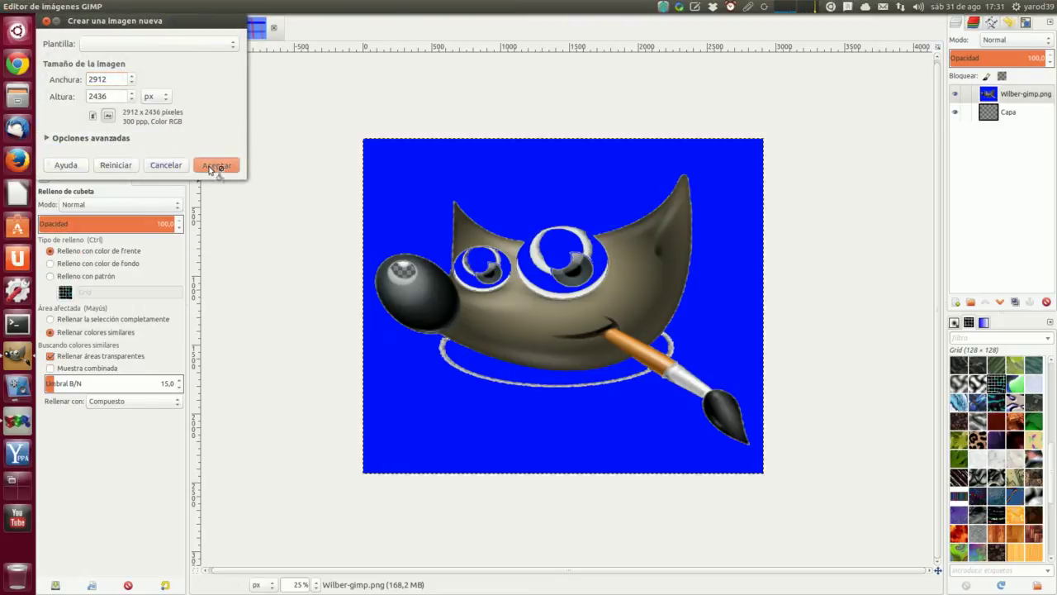
left_click(213, 167)
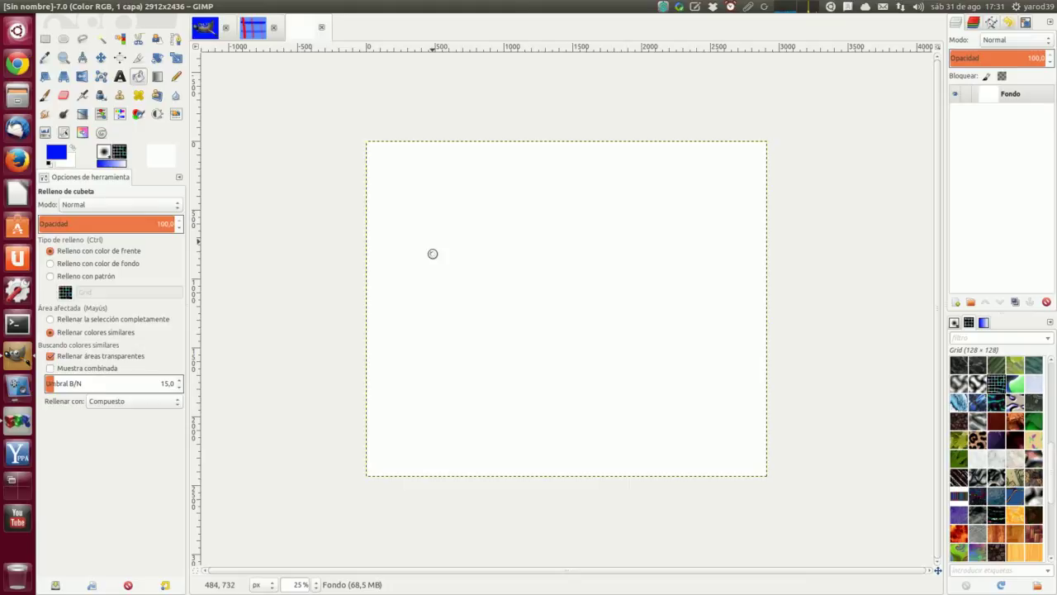
left_click(434, 256)
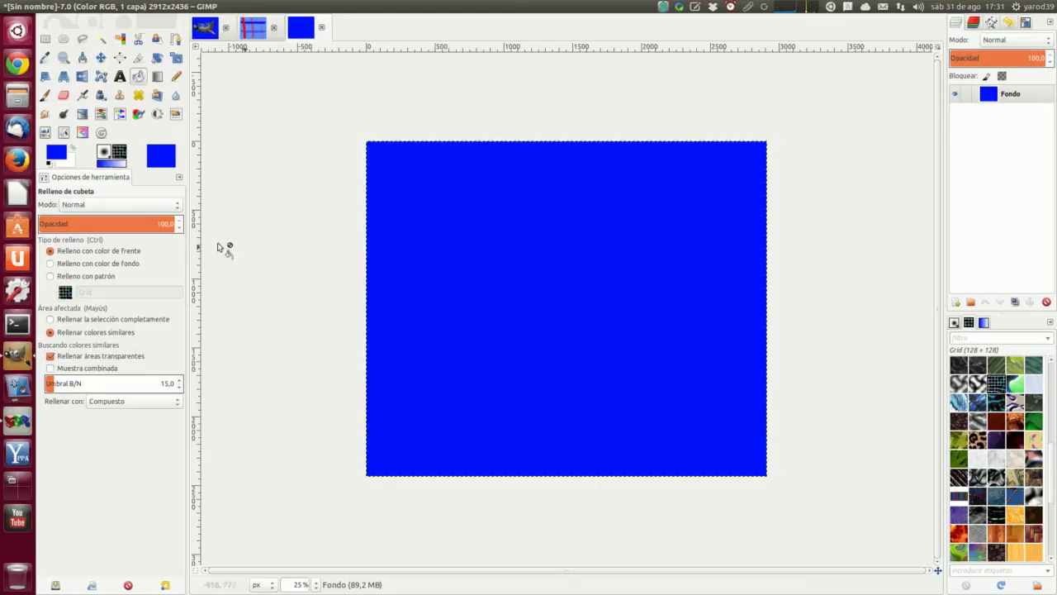
Set the bucket fill to Borrar color mode and try a blue Pencil stroke in Detrás mode on the blue canvas
left_click(177, 207)
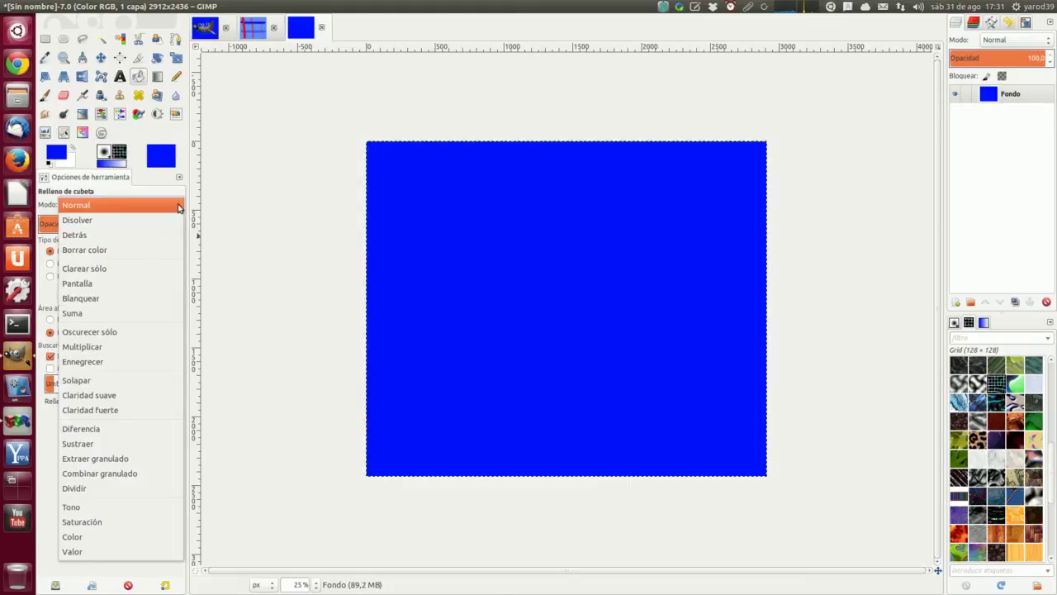
left_click(173, 250)
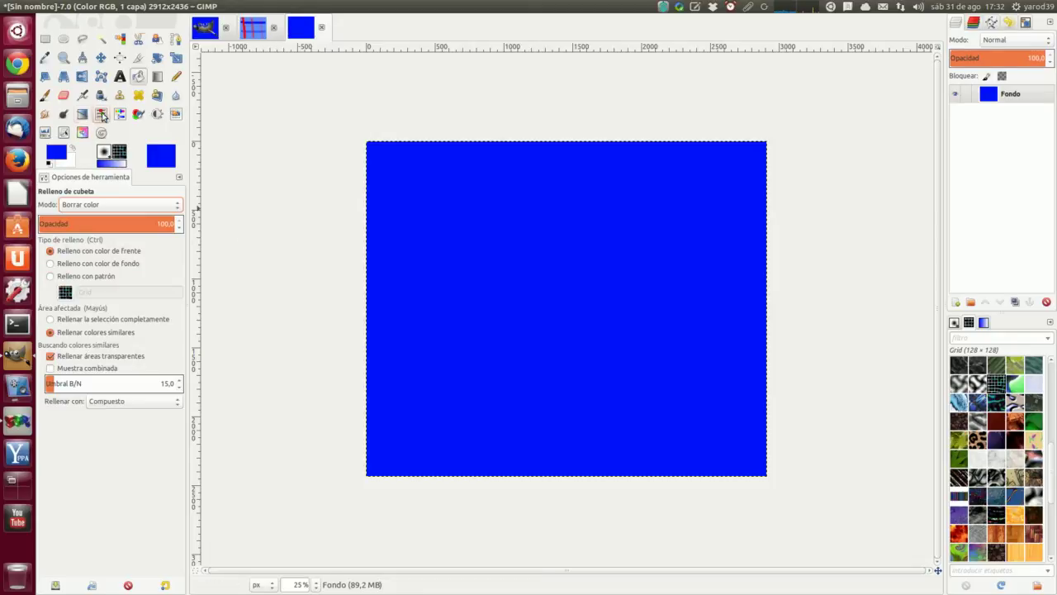
left_click(176, 76)
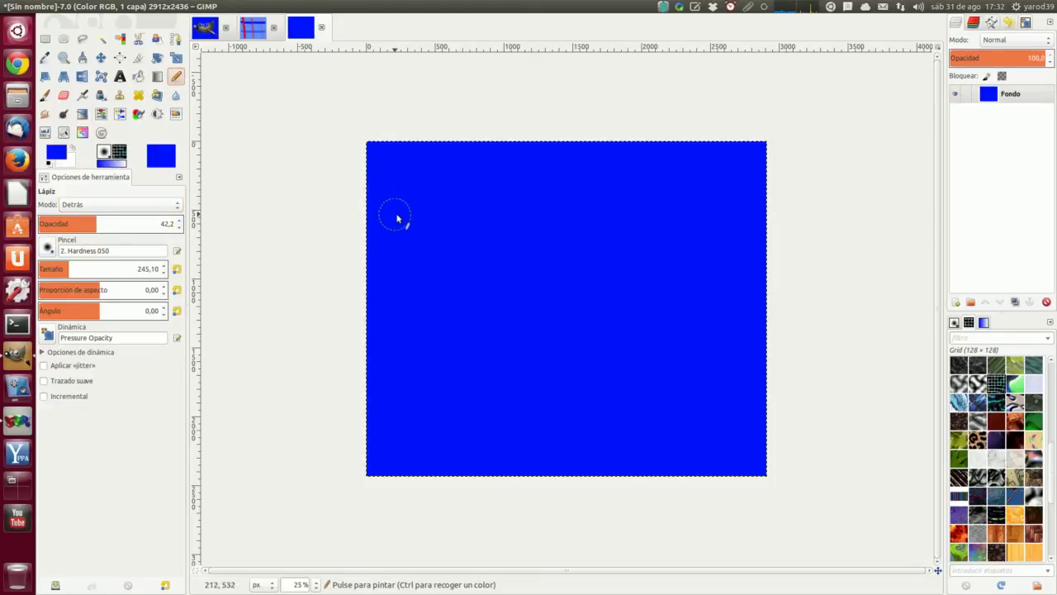
left_click(719, 235)
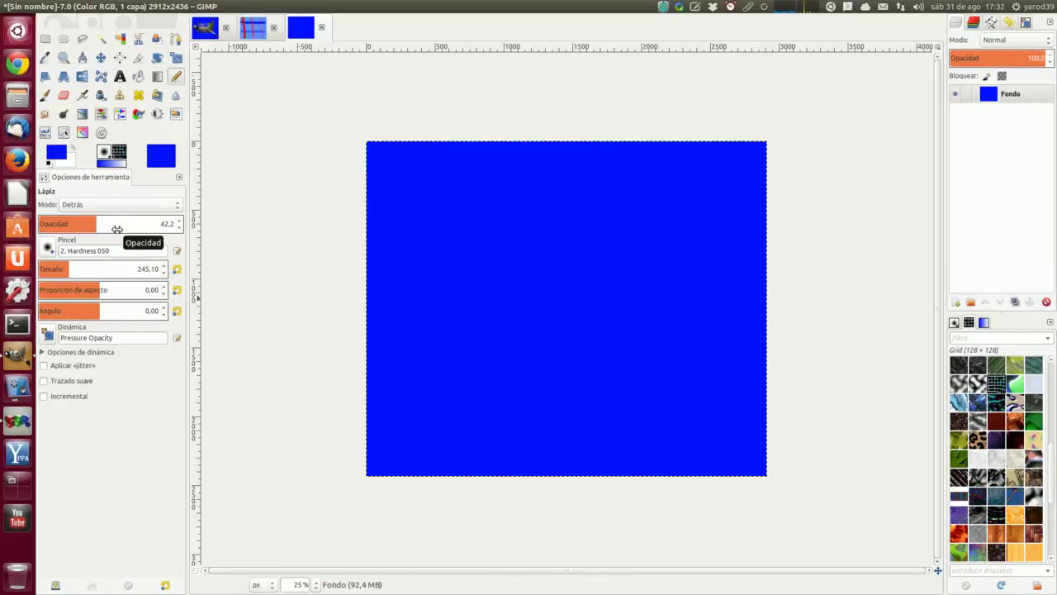
Change the foreground colour to red (ff0024) and draw a horizontal Pencil stroke in Detrás mode at 42.2 opacity across the canvas
left_click(58, 152)
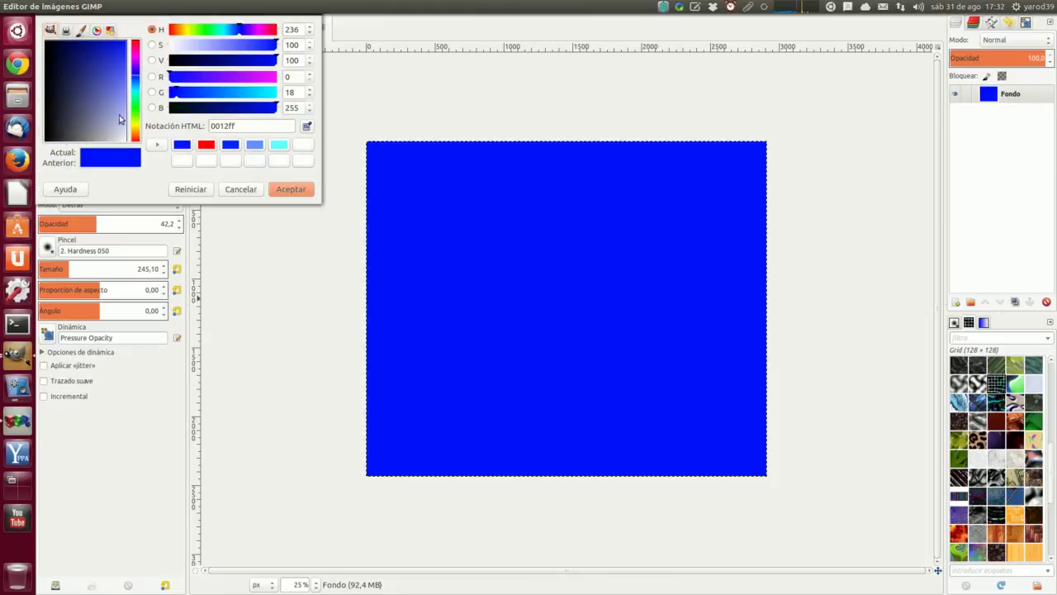
left_click(136, 45)
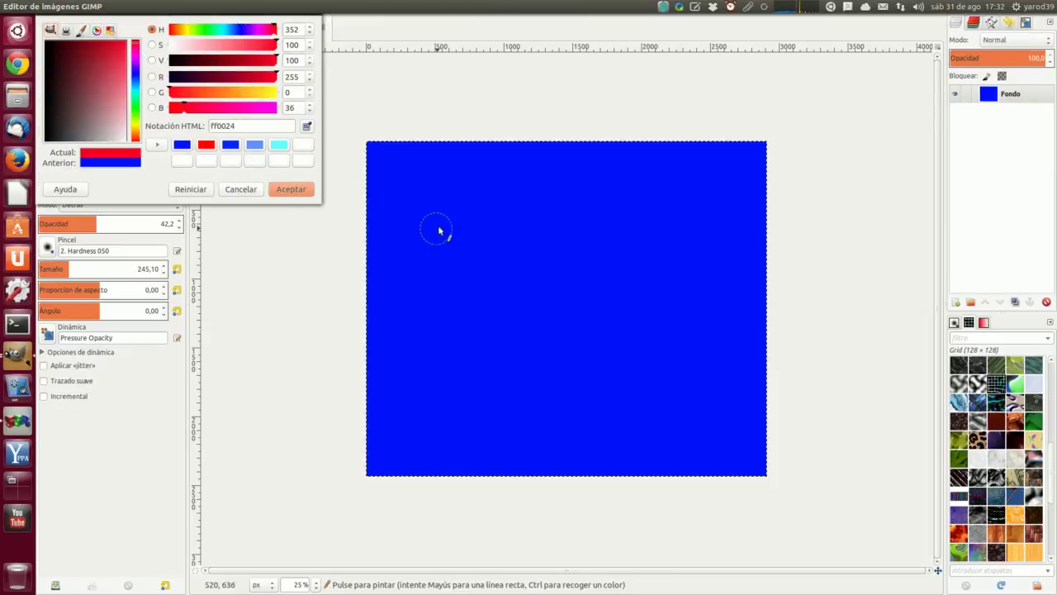
left_click(291, 189)
left_click_drag(403, 231, 715, 255)
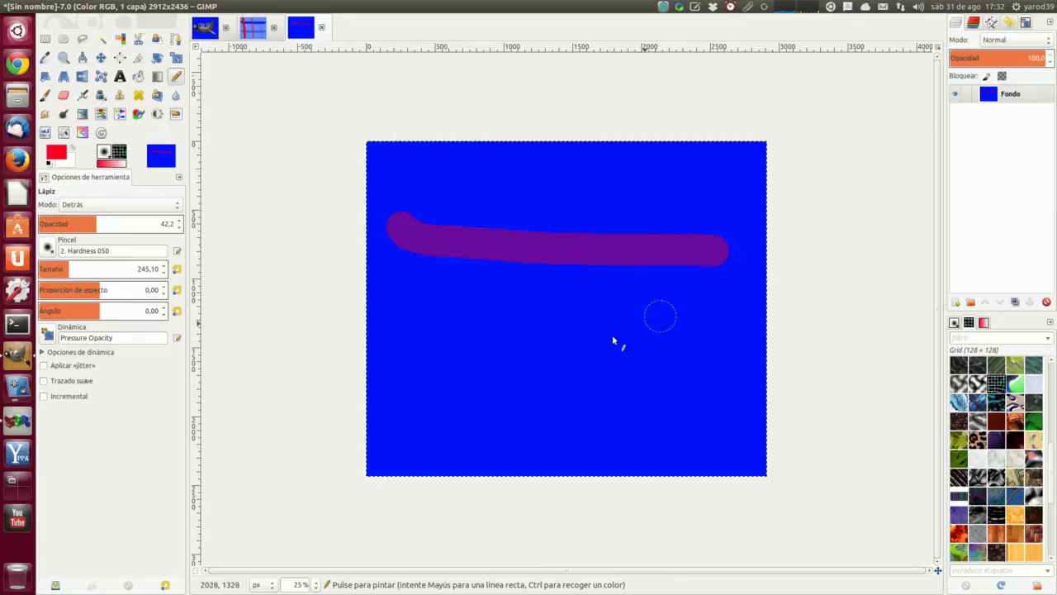
Set the Pencil to Borrar color mode at 100 opacity and draw a red horizontal stroke below the purple one
left_click_drag(104, 227, 201, 234)
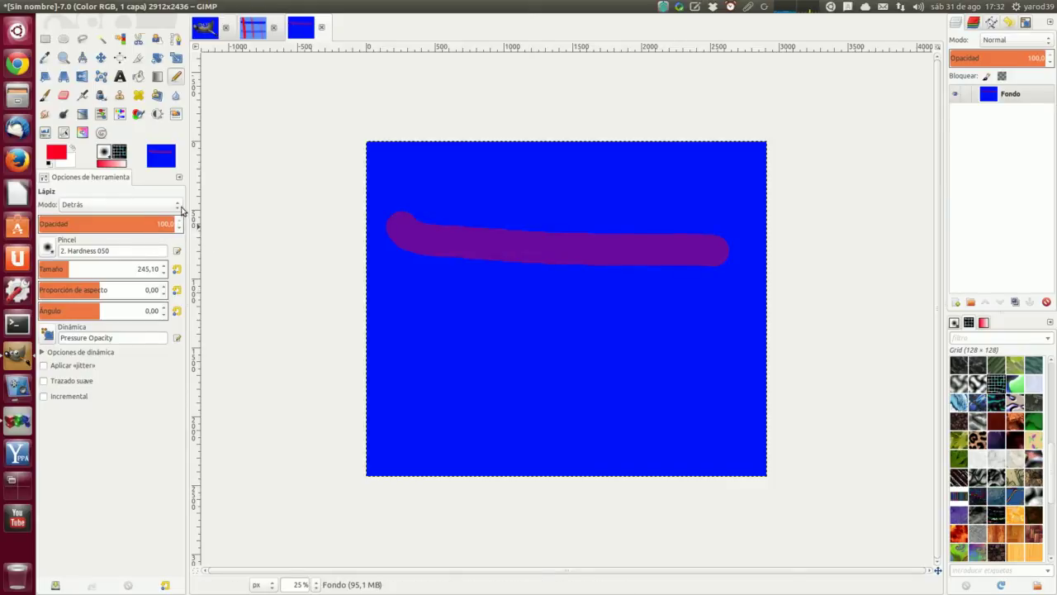
left_click(176, 205)
left_click(177, 220)
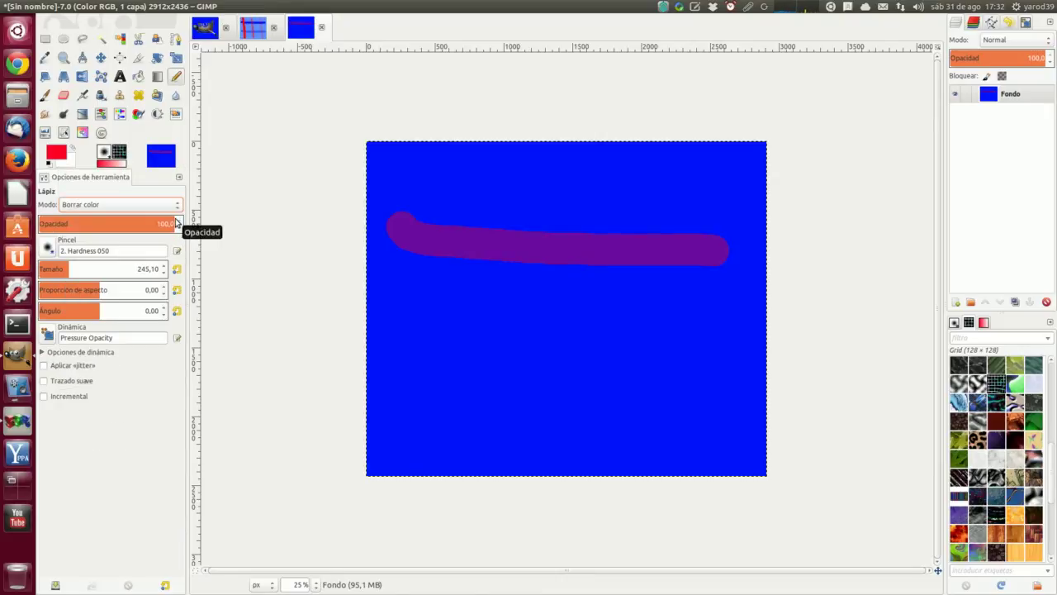
mouse_move(395, 284)
left_mouse_down()
mouse_move(590, 302)
mouse_move(731, 297)
left_mouse_up()
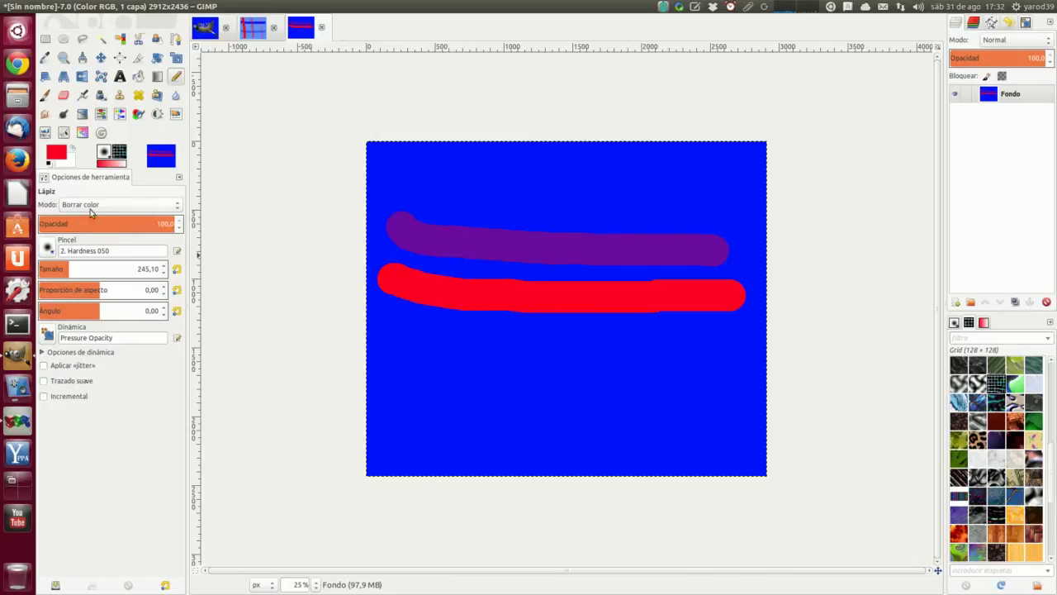
Change the foreground colour to turquoise (00ffc6) and draw a horizontal Pencil stroke above the purple one in Borrar color mode
left_click(63, 155)
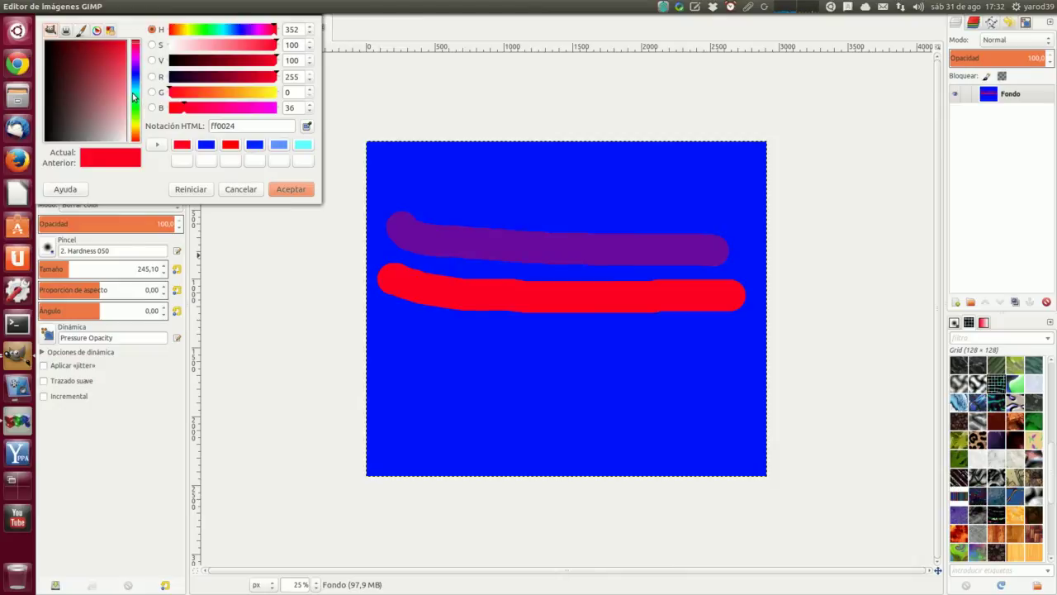
left_click(135, 98)
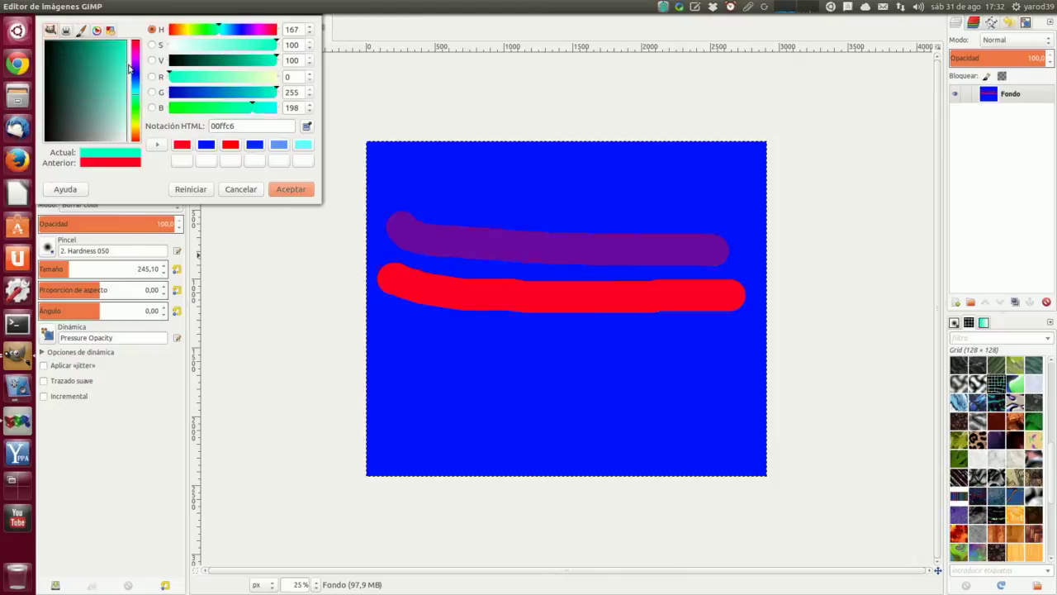
left_click(289, 190)
mouse_move(410, 191)
left_mouse_down()
mouse_move(545, 209)
mouse_move(694, 207)
left_mouse_up()
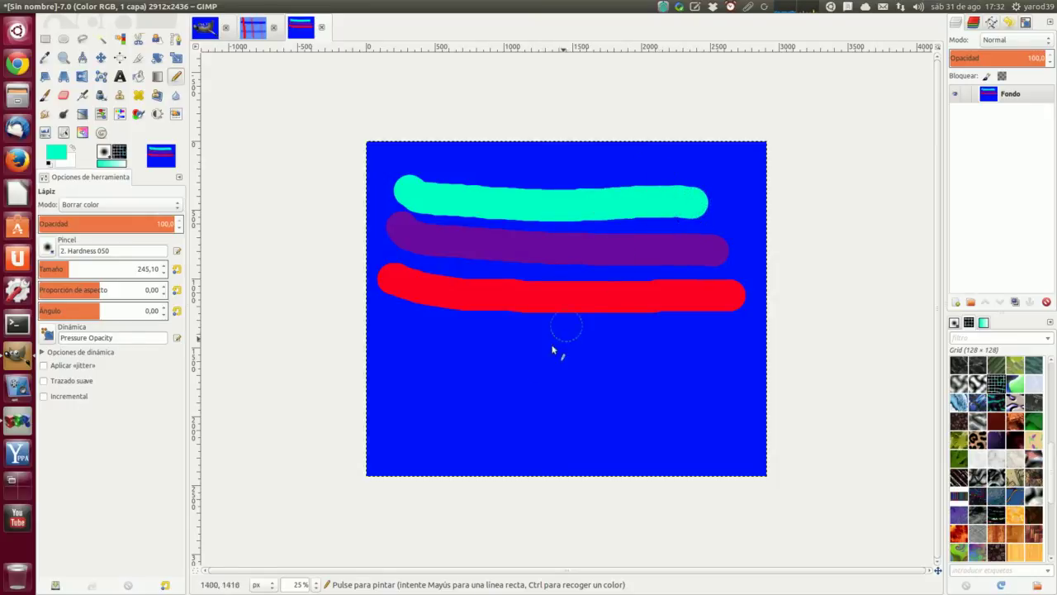
Change the foreground colour to orange (ff7200) and draw a horizontal Pencil stroke below the red one in Borrar color mode
left_click(56, 153)
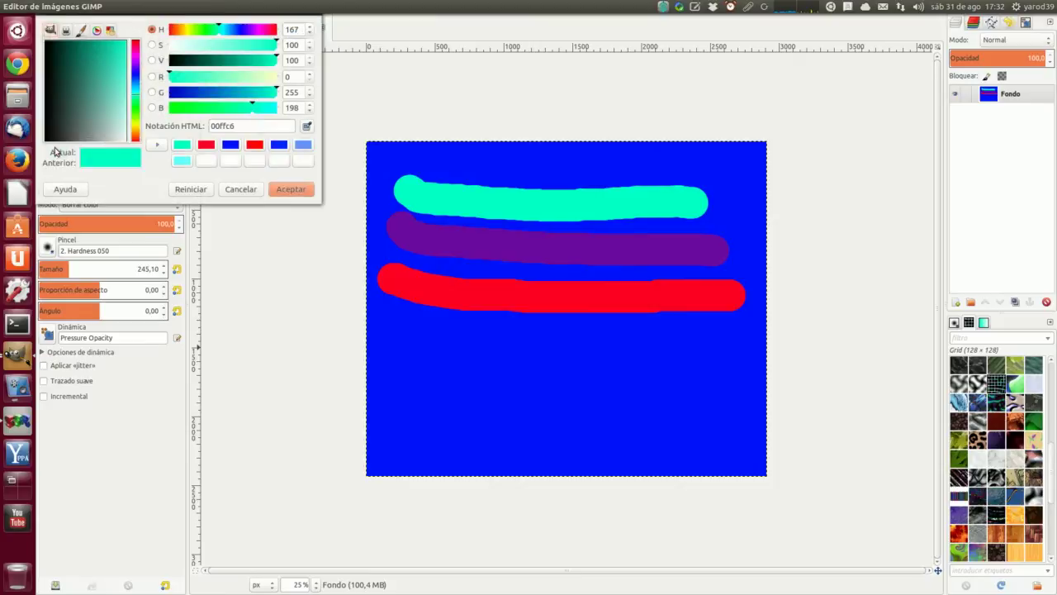
left_click(135, 134)
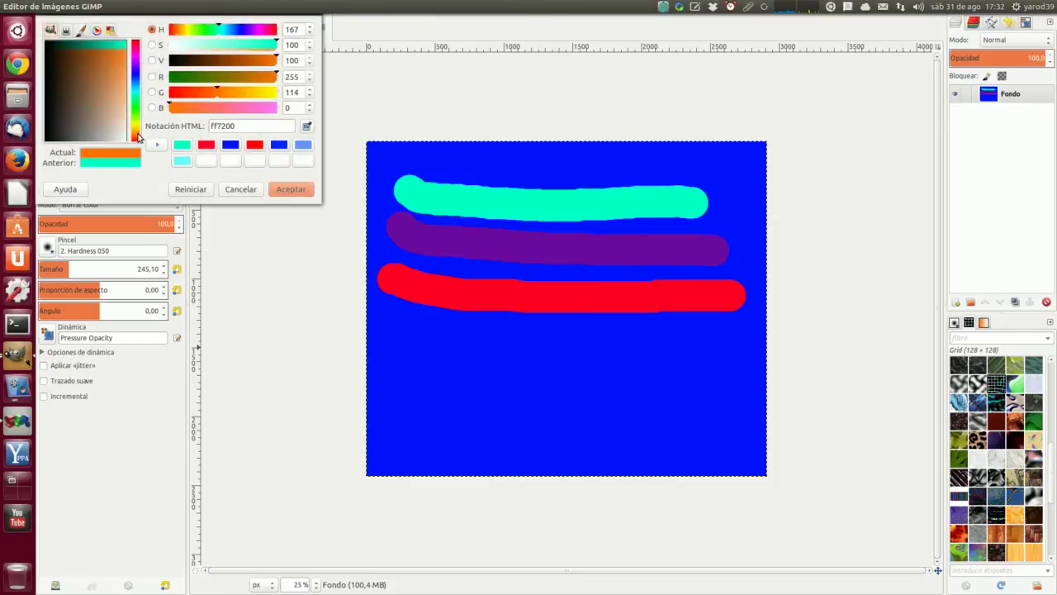
left_click(290, 189)
left_click_drag(405, 394, 730, 388)
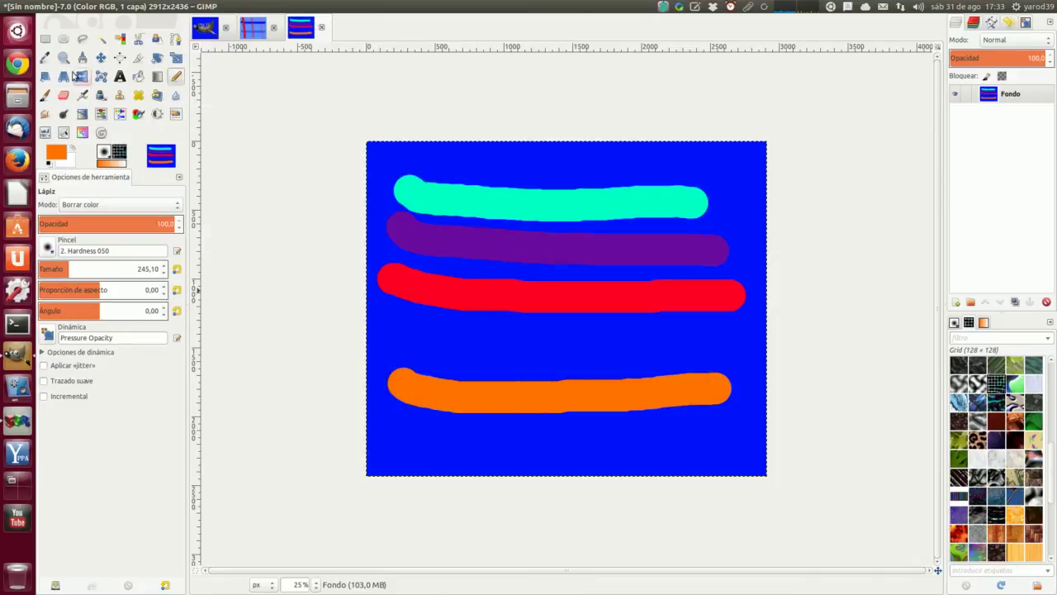
Pick the canvas blue as foreground colour and draw a vertical Borrar color Pencil stroke through all four horizontal strokes near their right ends
left_click(45, 57)
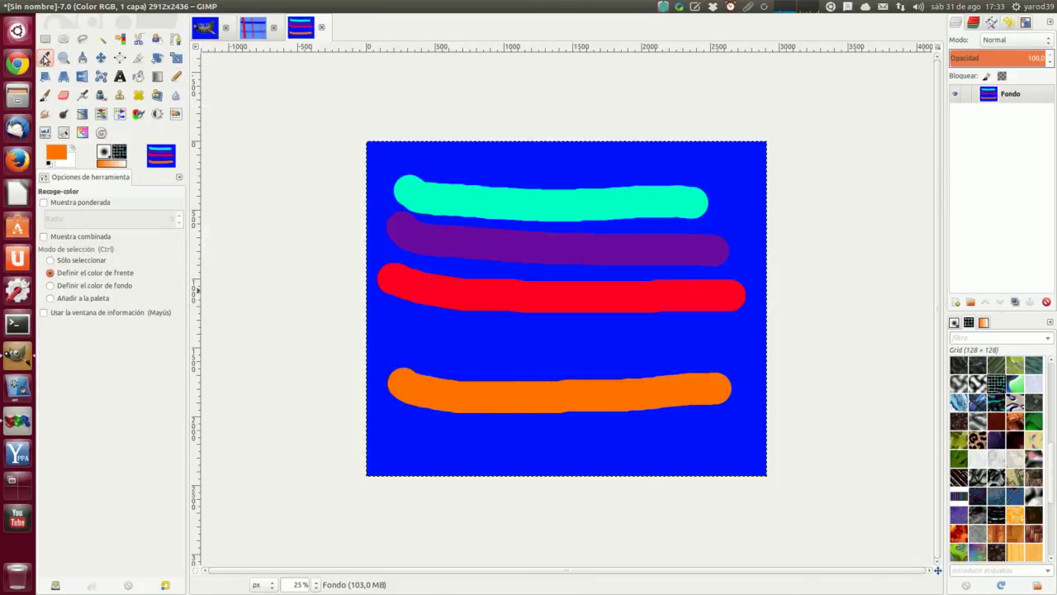
left_click(466, 149)
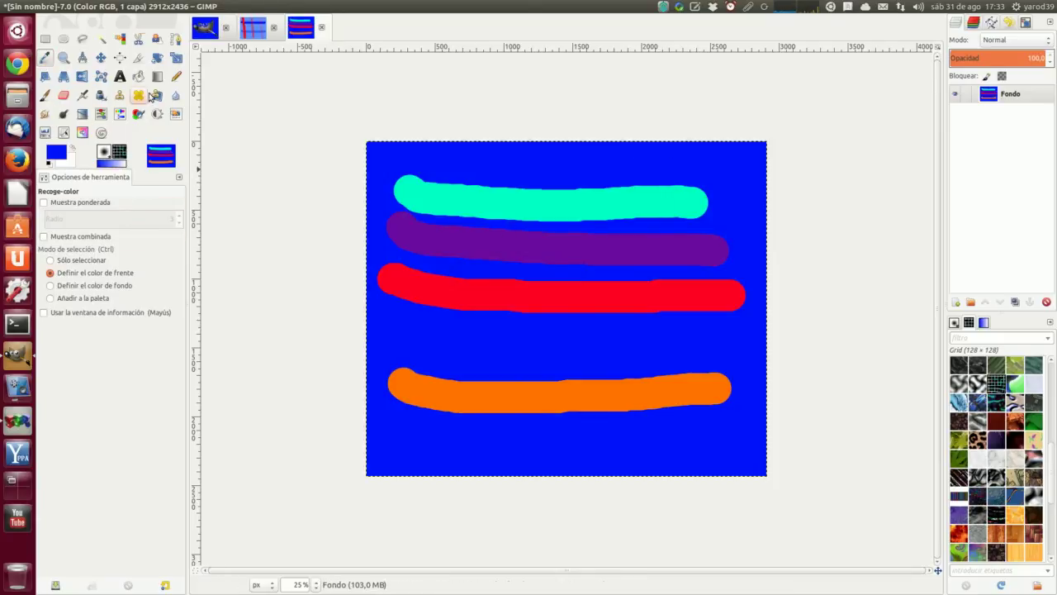
left_click(173, 79)
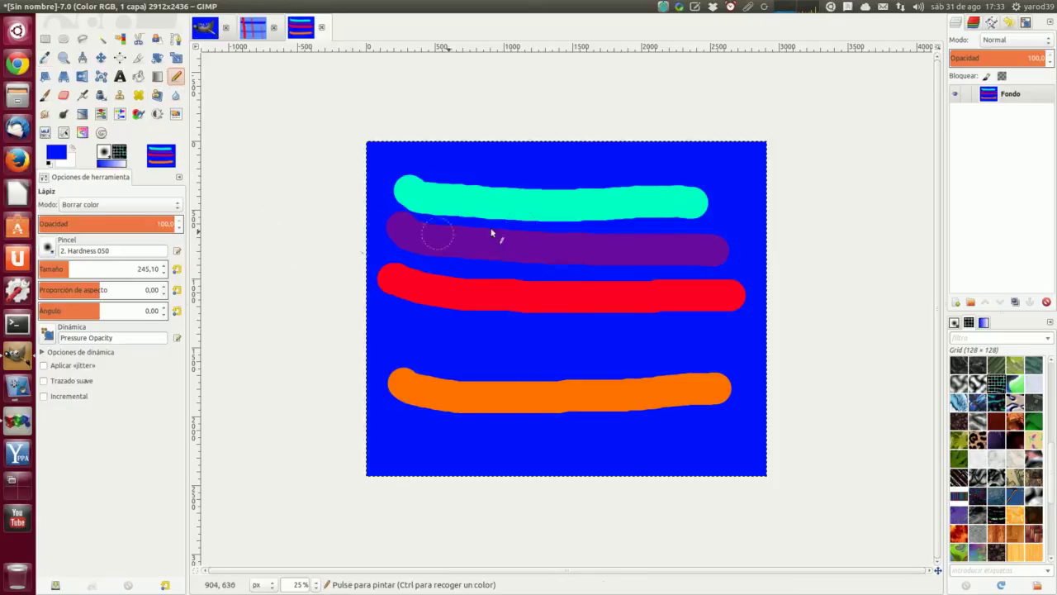
left_click_drag(669, 165, 683, 479)
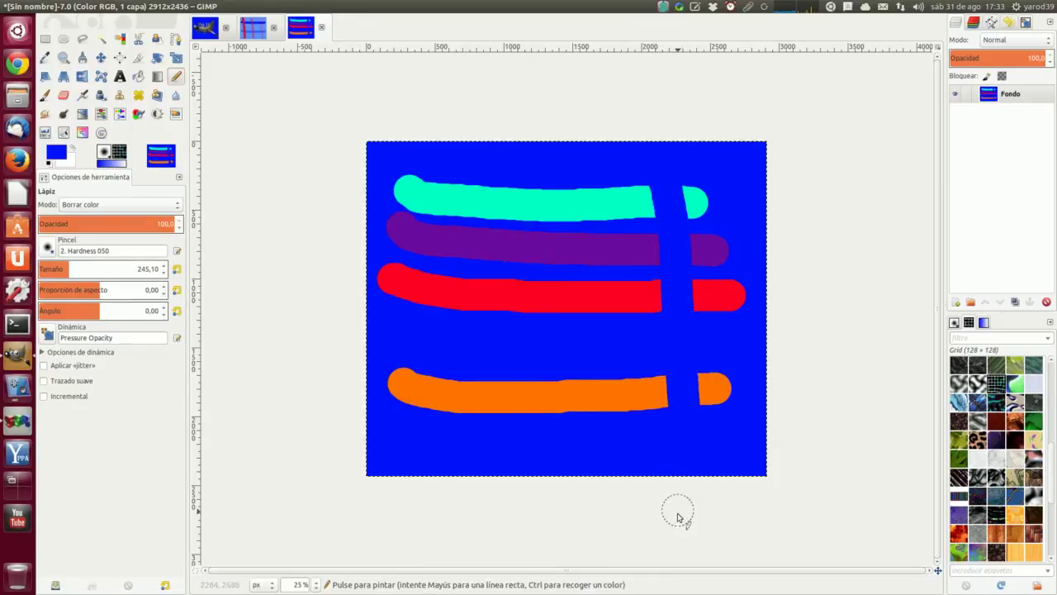